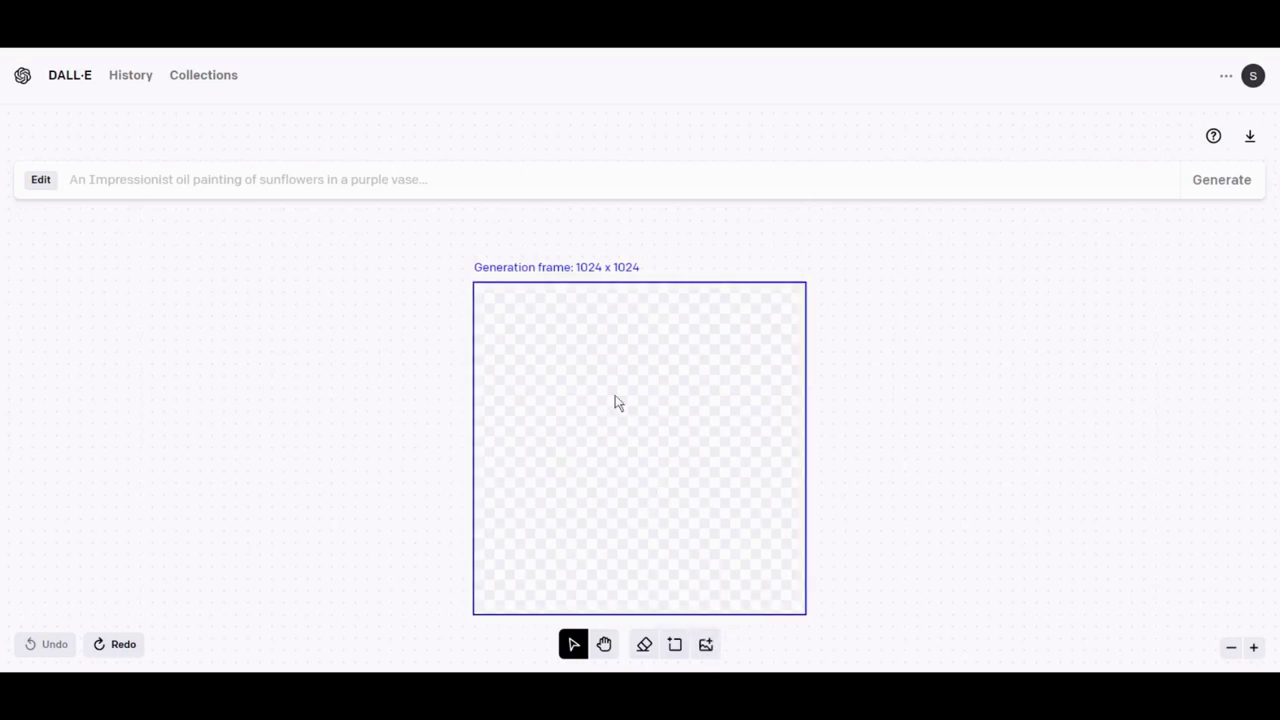
Step: Upload the third FaceApp portrait photo onto the canvas as a 1000 × 1000 image
{"action": "left_click", "coordinate": [708, 648]}
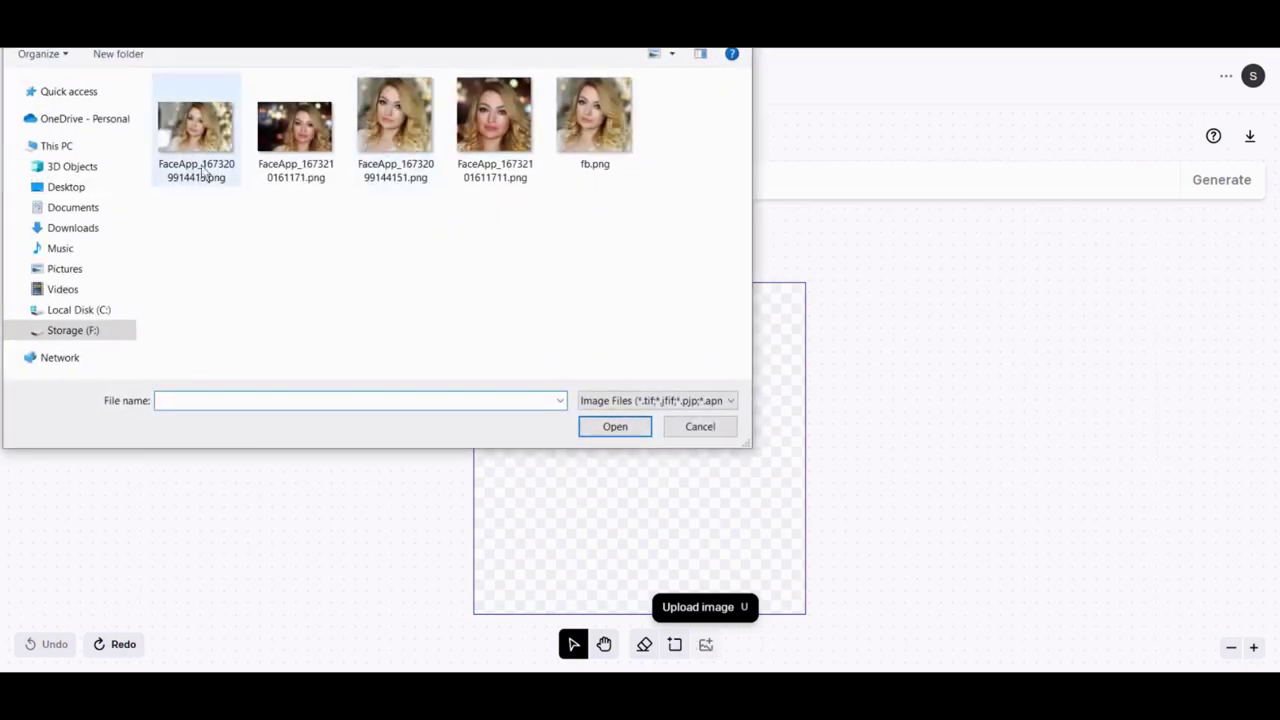
{"action": "mouse_move", "coordinate": [395, 125]}
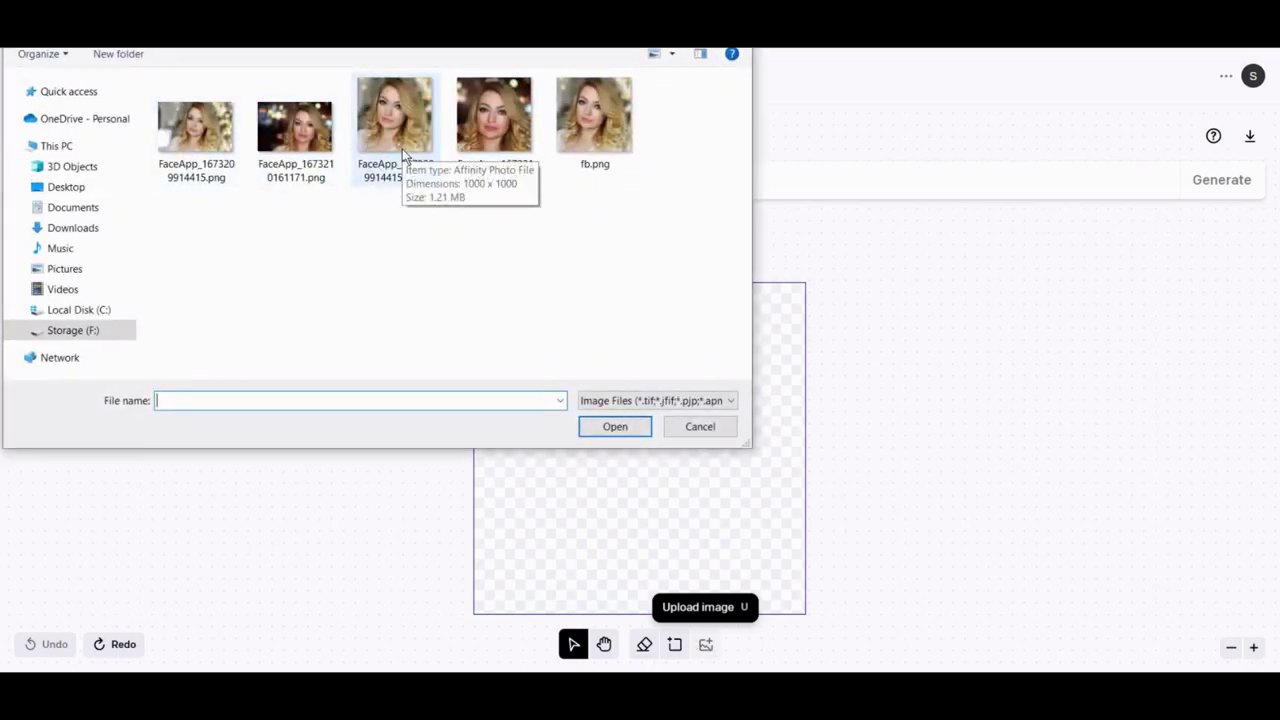
{"action": "left_click", "coordinate": [404, 155]}
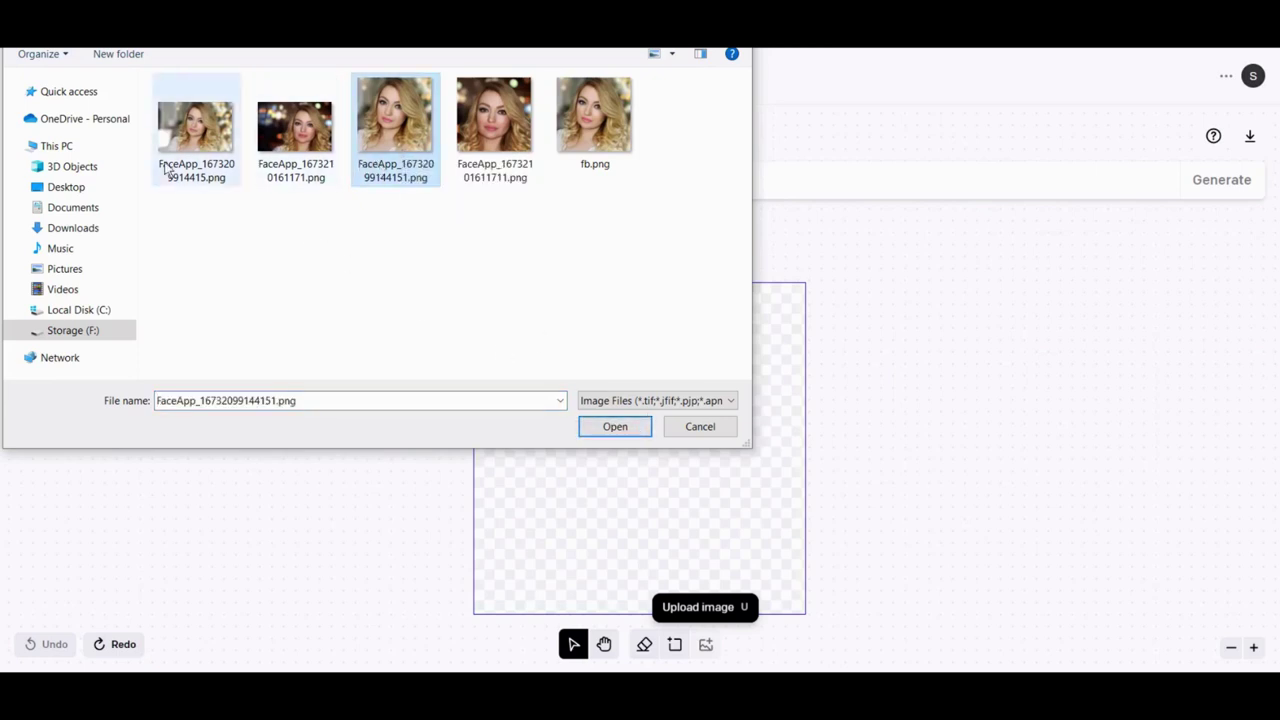
{"action": "left_click", "coordinate": [622, 430]}
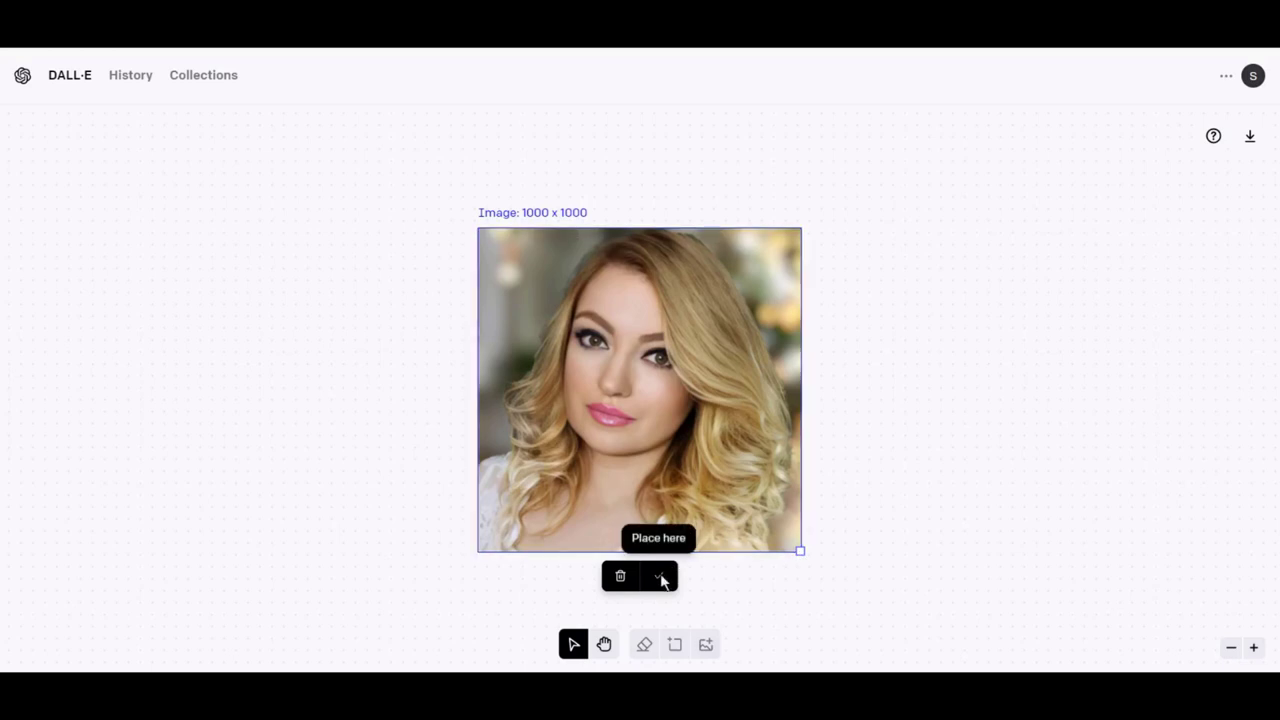
Step: Place the portrait and drag the 1024 × 1024 generation frame left over its left edge
{"action": "left_click", "coordinate": [661, 580]}
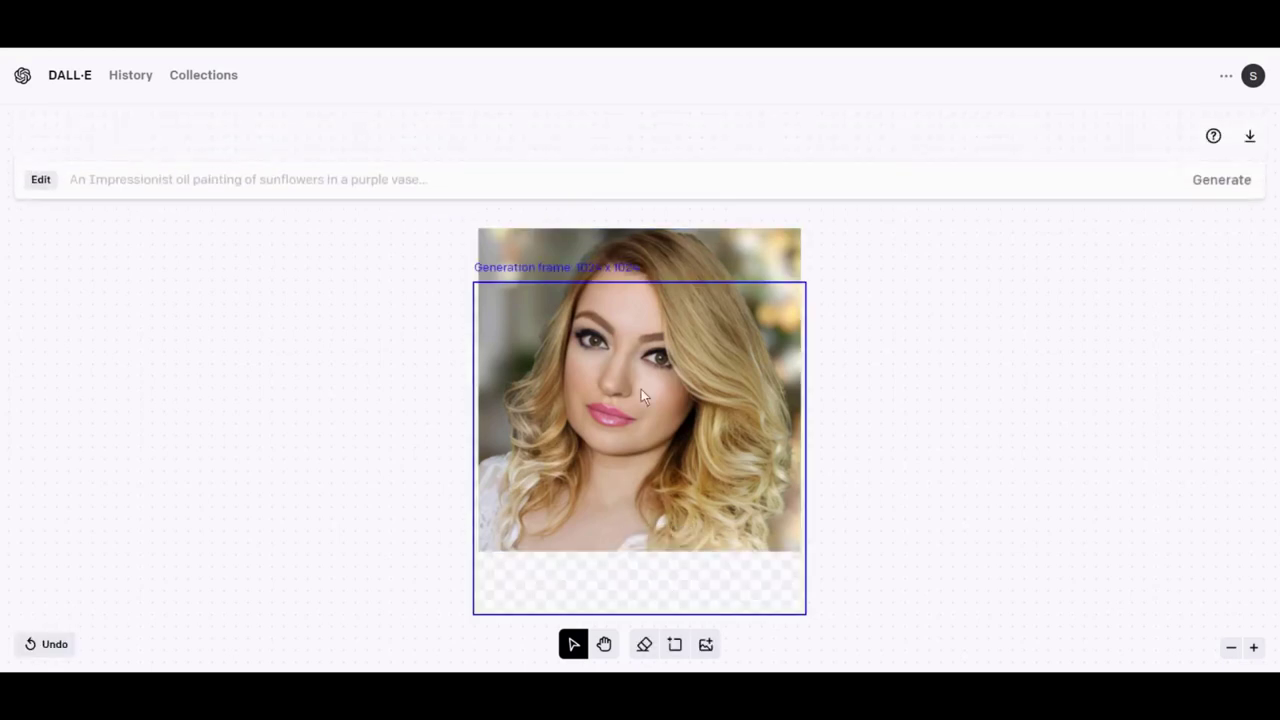
{"action": "left_click_drag", "start_coordinate": [646, 583], "coordinate": [647, 527]}
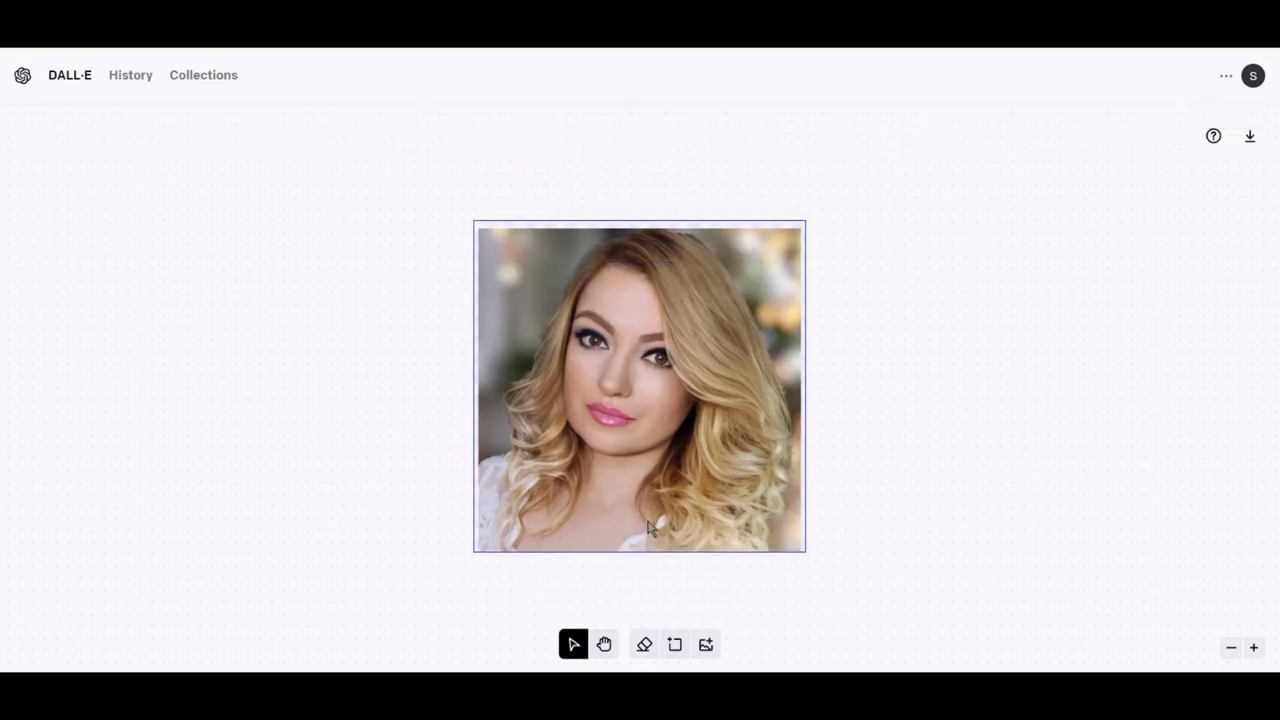
{"action": "mouse_move", "coordinate": [647, 534]}
{"action": "left_mouse_down"}
{"action": "mouse_move", "coordinate": [665, 405]}
{"action": "mouse_move", "coordinate": [652, 366]}
{"action": "mouse_move", "coordinate": [651, 537]}
{"action": "left_mouse_up"}
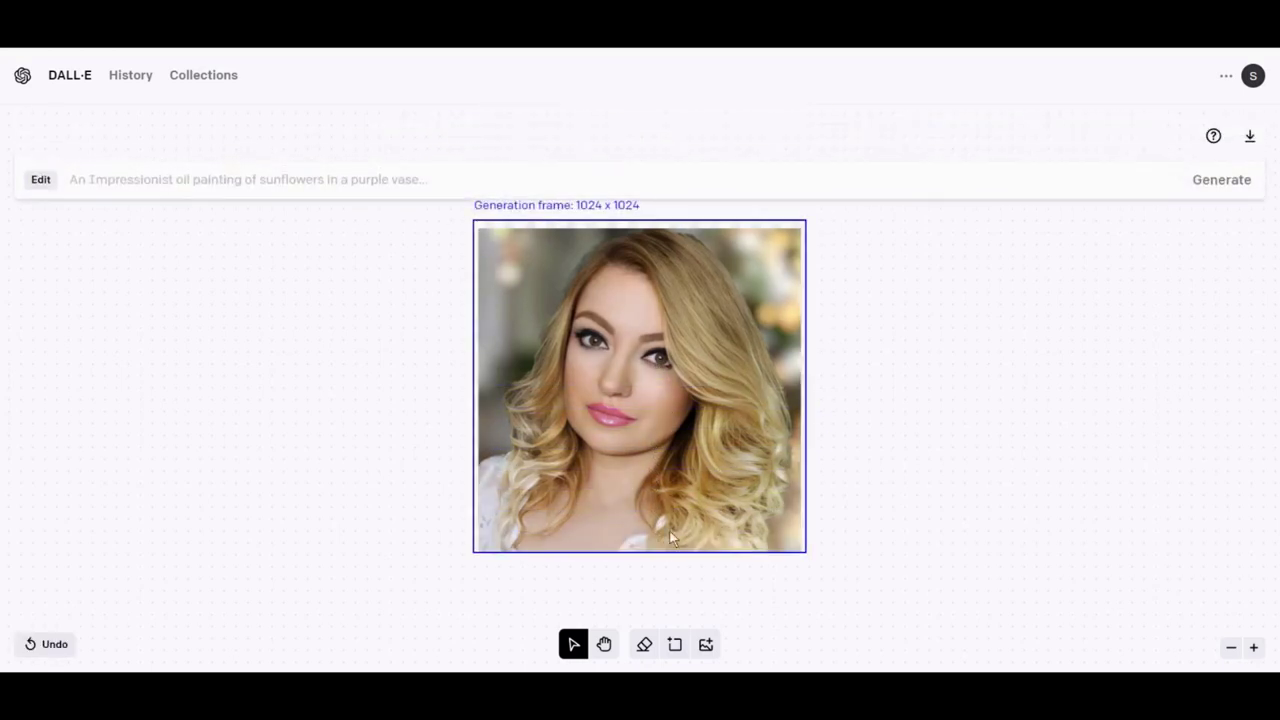
{"action": "mouse_move", "coordinate": [666, 534]}
{"action": "left_mouse_down"}
{"action": "mouse_move", "coordinate": [658, 345]}
{"action": "mouse_move", "coordinate": [447, 528]}
{"action": "mouse_move", "coordinate": [398, 530]}
{"action": "left_mouse_up"}
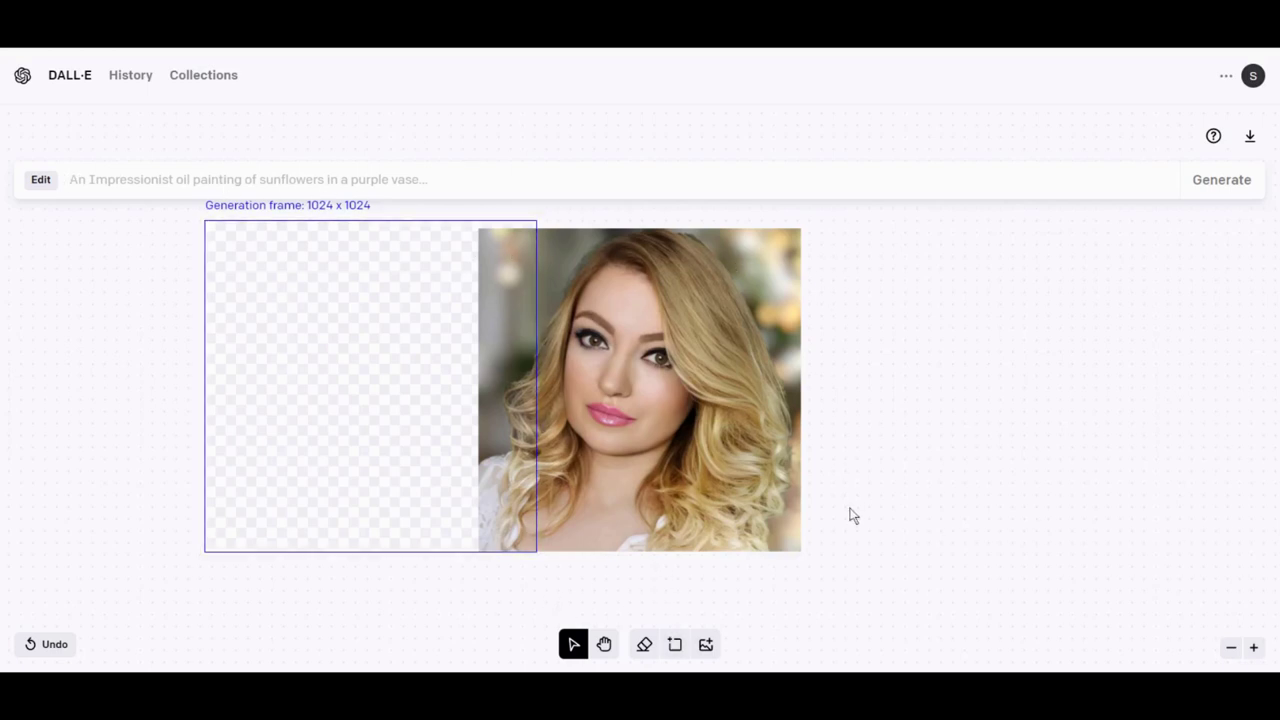
Step: Erase the background at the left edge, top right, crown and left of the head, undoing one mistaken erase
{"action": "left_click", "coordinate": [645, 645]}
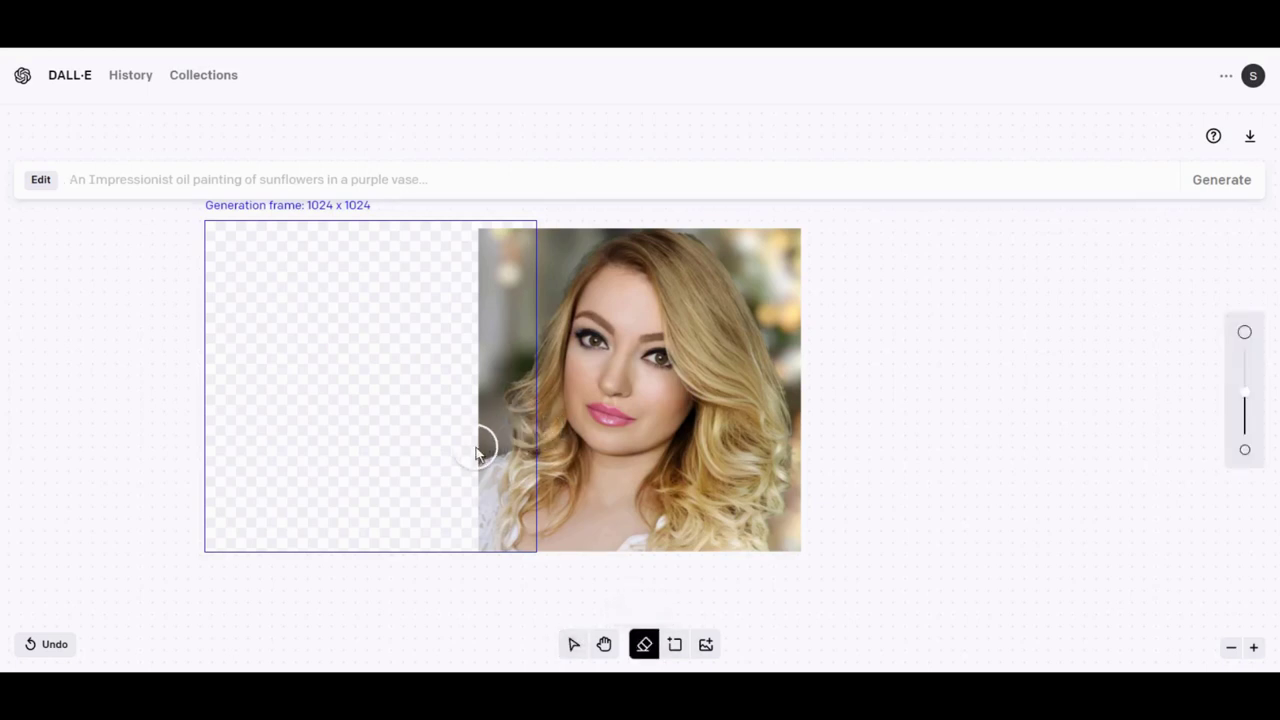
{"action": "mouse_move", "coordinate": [480, 450]}
{"action": "left_mouse_down"}
{"action": "mouse_move", "coordinate": [491, 341]}
{"action": "mouse_move", "coordinate": [549, 283]}
{"action": "mouse_move", "coordinate": [574, 234]}
{"action": "mouse_move", "coordinate": [611, 217]}
{"action": "mouse_move", "coordinate": [521, 315]}
{"action": "mouse_move", "coordinate": [500, 368]}
{"action": "mouse_move", "coordinate": [594, 226]}
{"action": "mouse_move", "coordinate": [631, 219]}
{"action": "mouse_move", "coordinate": [614, 240]}
{"action": "mouse_move", "coordinate": [630, 227]}
{"action": "left_mouse_up"}
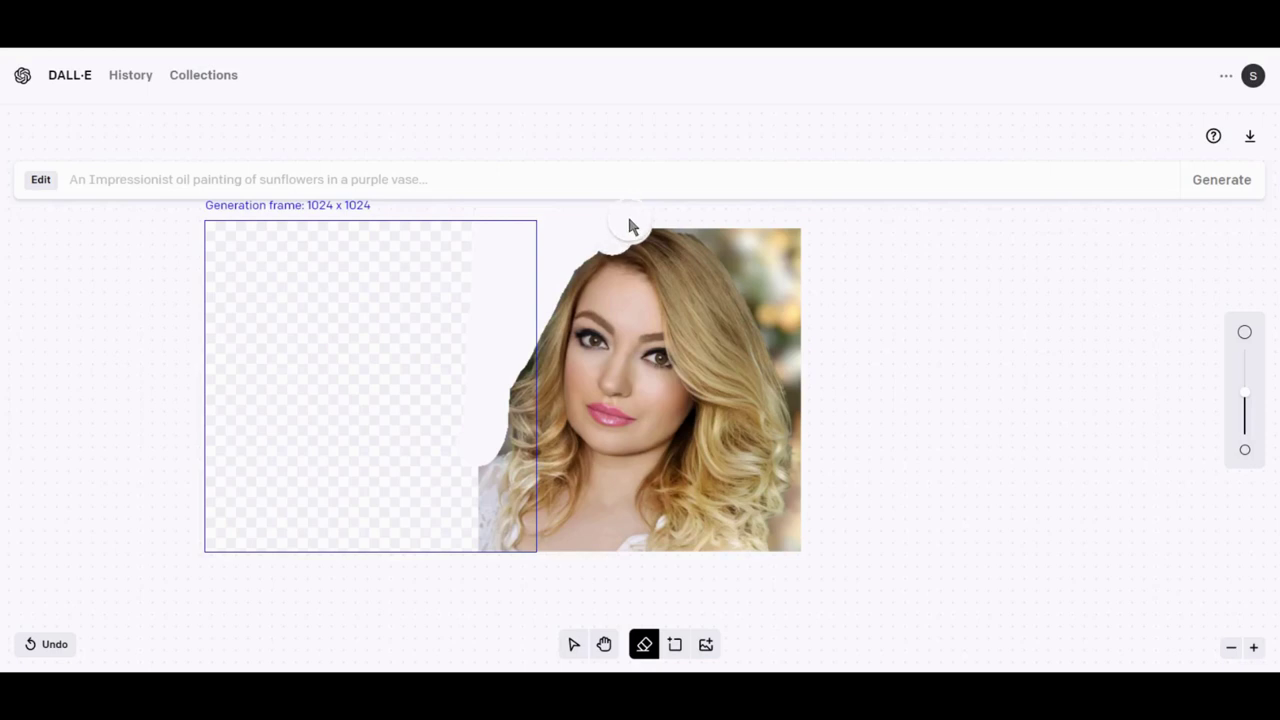
{"action": "left_click", "coordinate": [50, 644]}
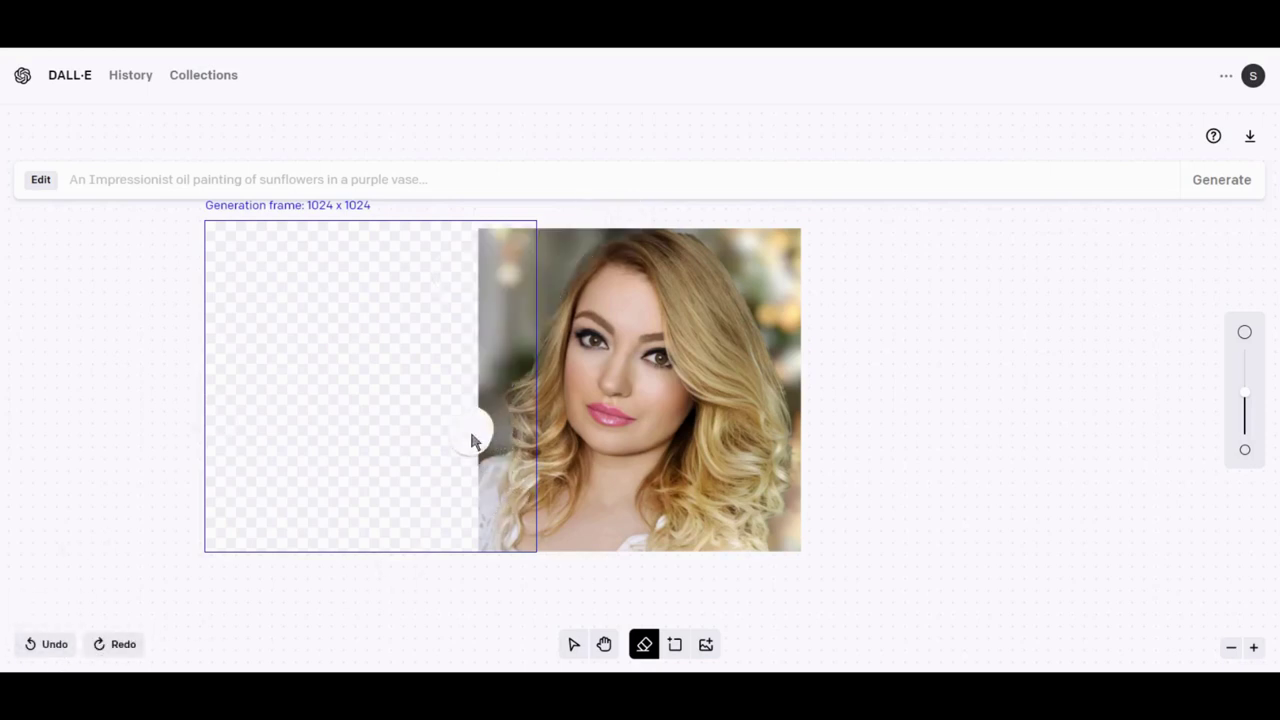
{"action": "mouse_move", "coordinate": [481, 443]}
{"action": "left_mouse_down"}
{"action": "mouse_move", "coordinate": [486, 394]}
{"action": "mouse_move", "coordinate": [534, 303]}
{"action": "mouse_move", "coordinate": [601, 236]}
{"action": "mouse_move", "coordinate": [491, 294]}
{"action": "mouse_move", "coordinate": [509, 229]}
{"action": "mouse_move", "coordinate": [486, 303]}
{"action": "mouse_move", "coordinate": [560, 232]}
{"action": "mouse_move", "coordinate": [669, 222]}
{"action": "mouse_move", "coordinate": [743, 240]}
{"action": "mouse_move", "coordinate": [783, 300]}
{"action": "mouse_move", "coordinate": [737, 248]}
{"action": "mouse_move", "coordinate": [805, 413]}
{"action": "left_mouse_up"}
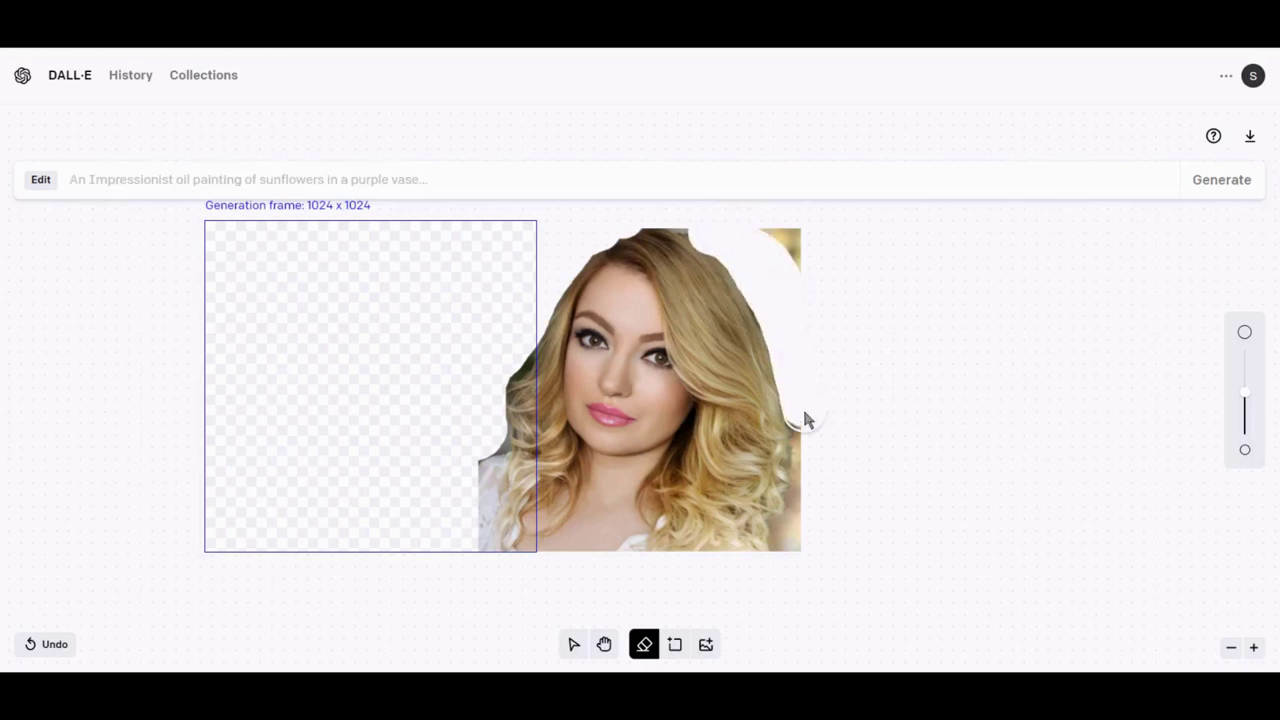
{"action": "mouse_move", "coordinate": [722, 238]}
{"action": "left_mouse_down"}
{"action": "mouse_move", "coordinate": [660, 217]}
{"action": "mouse_move", "coordinate": [815, 388]}
{"action": "left_mouse_up"}
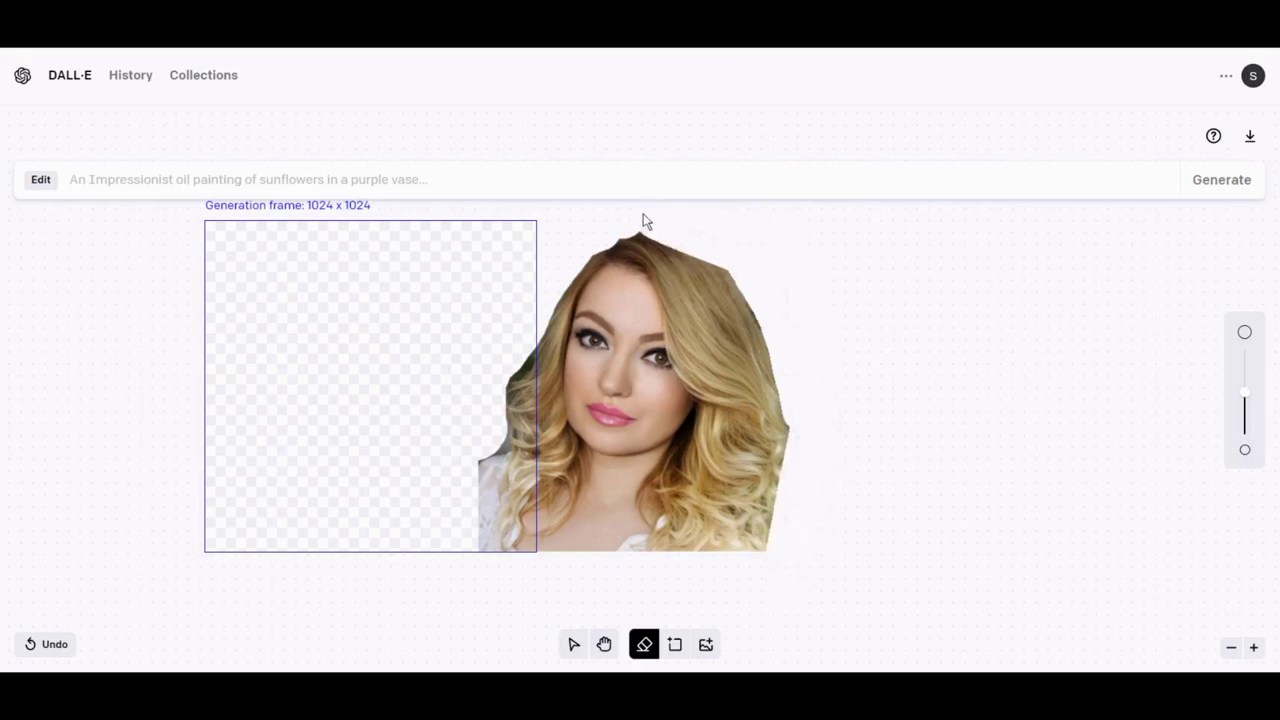
{"action": "left_click_drag", "start_coordinate": [694, 223], "coordinate": [643, 229]}
{"action": "left_click_drag", "start_coordinate": [510, 370], "coordinate": [489, 442]}
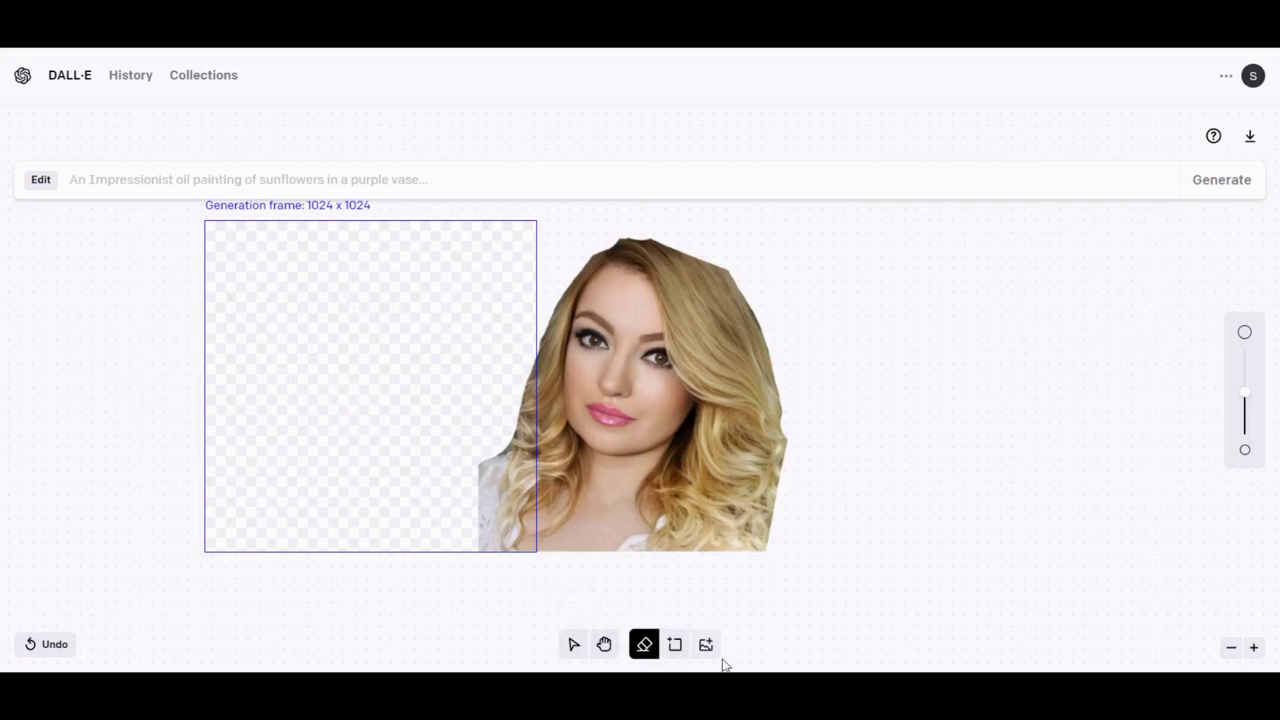
{"action": "left_click", "coordinate": [676, 648]}
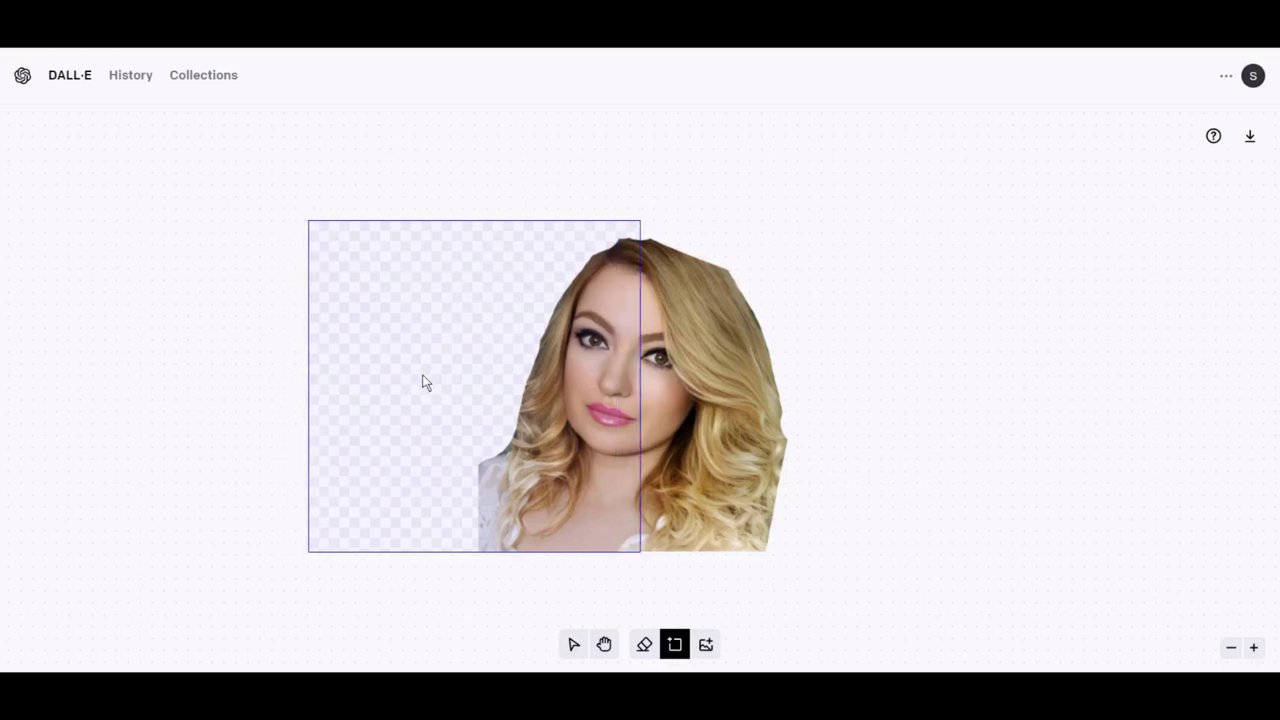
Step: Place a 1024 × 1024 generation frame over the empty area left of the portrait
{"action": "left_click", "coordinate": [427, 382]}
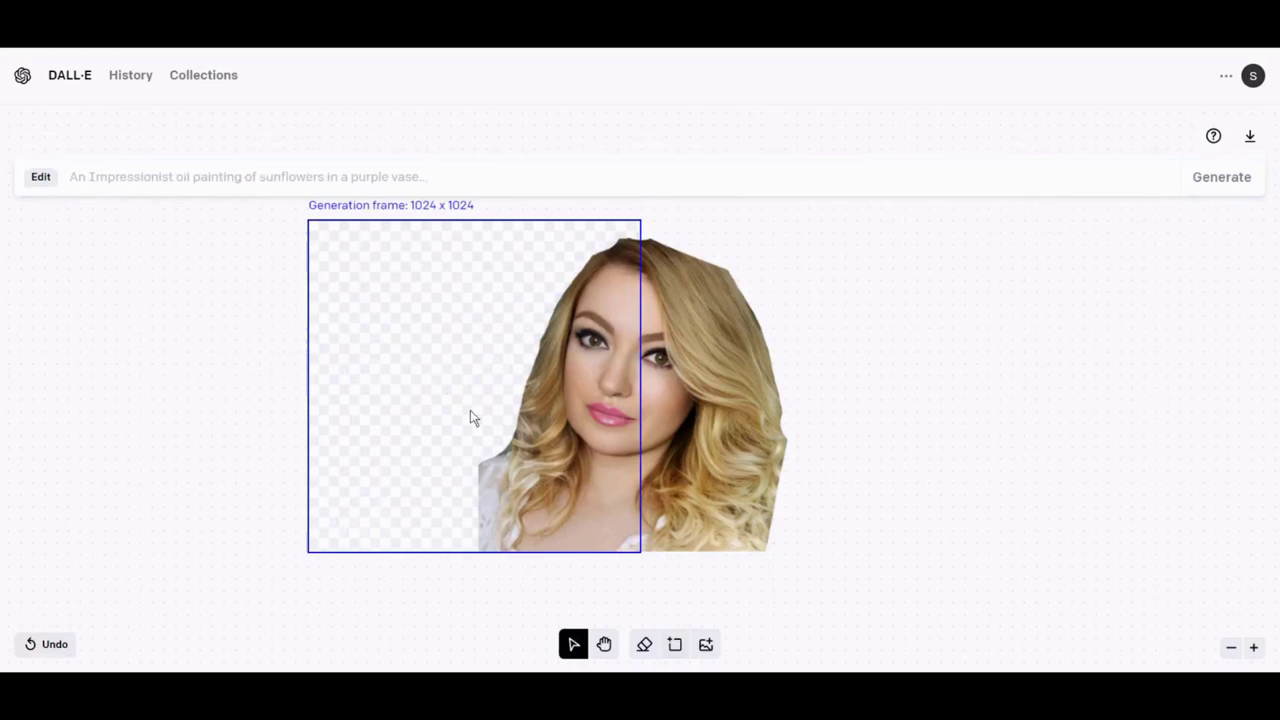
{"action": "left_click", "coordinate": [675, 645]}
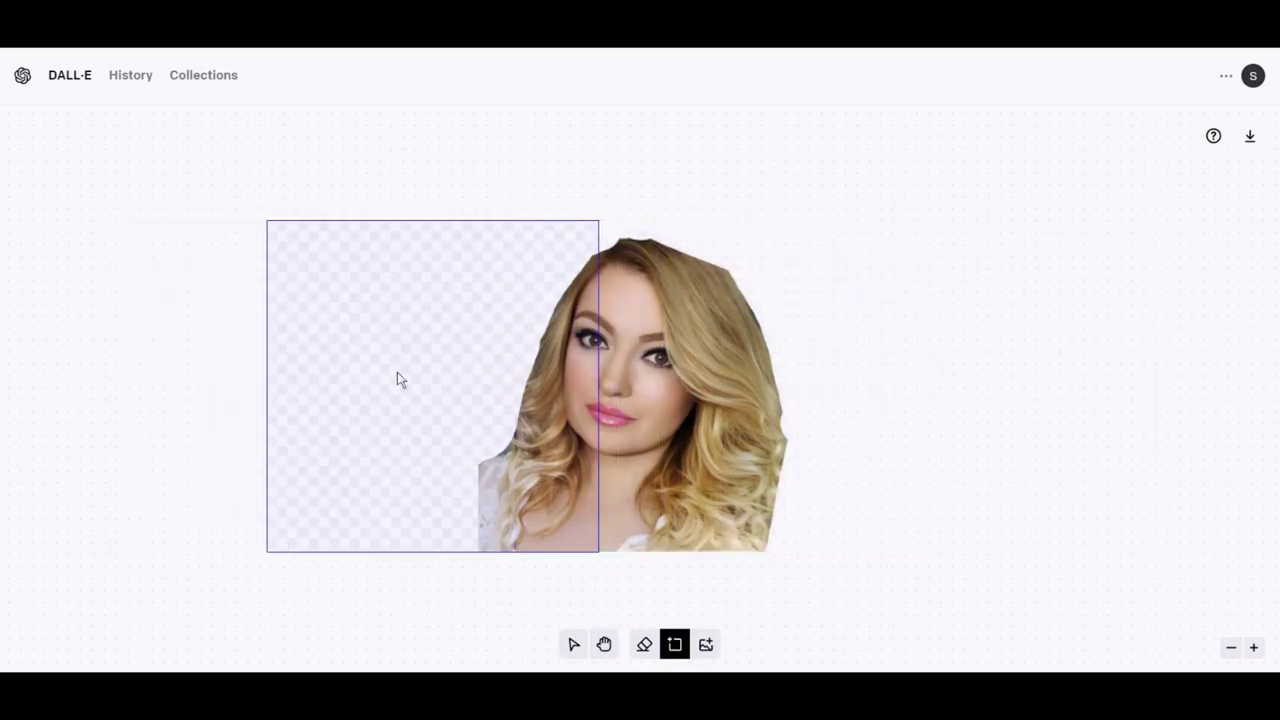
{"action": "left_click", "coordinate": [427, 376]}
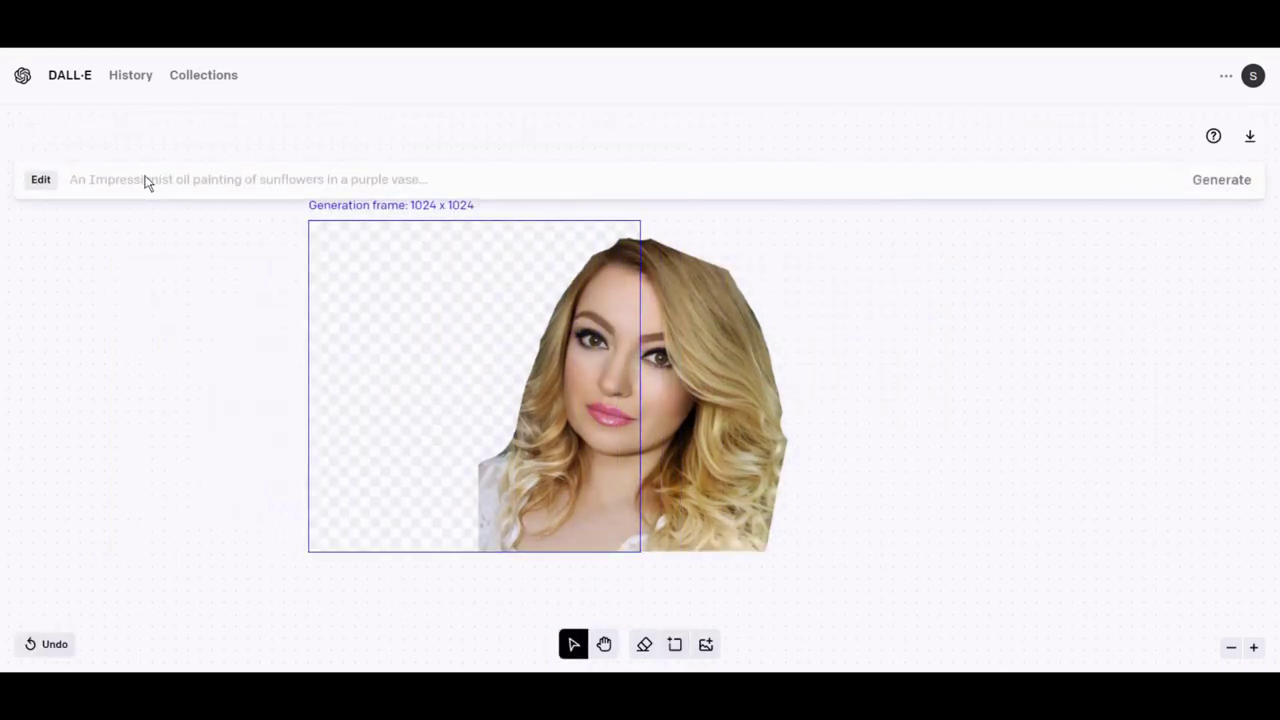
Step: Enter 'Ethereal green valley with flowers, fantasy, dreamy, realism, futuristic' and generate the left fill
{"action": "type", "text": "Ethear"}
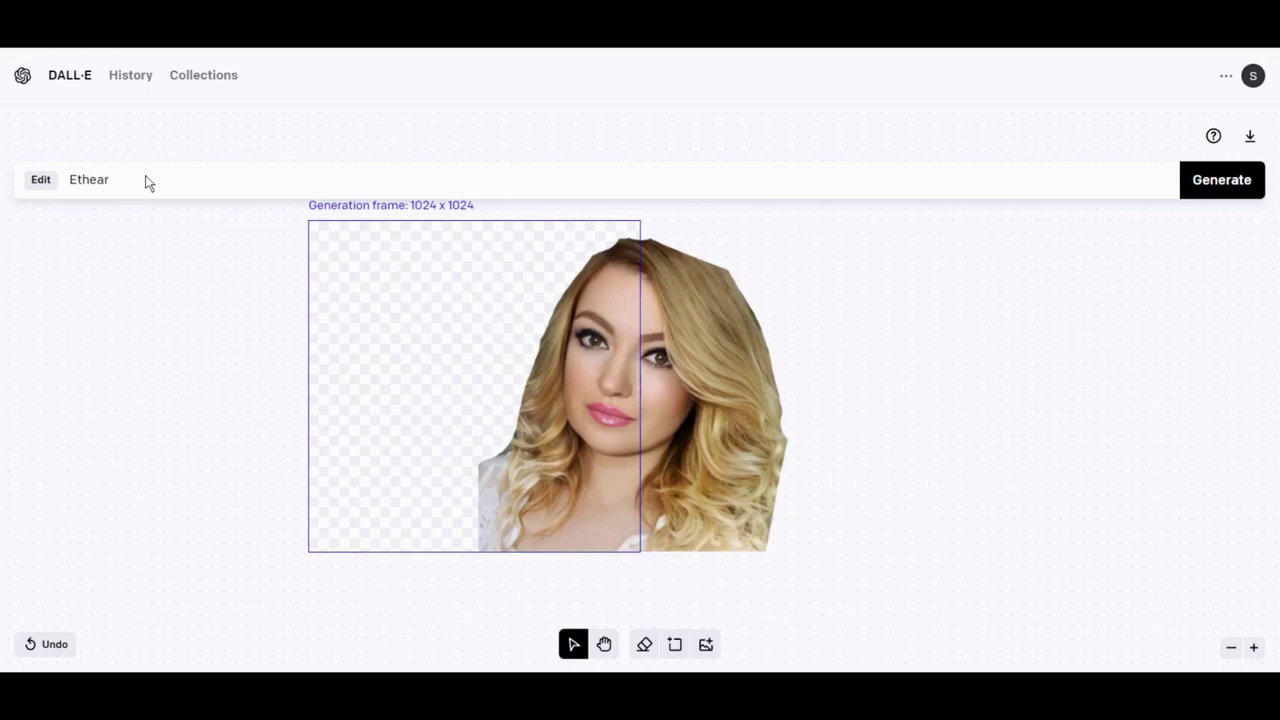
{"action": "key", "text": "BackSpace"}
{"action": "key", "text": "BackSpace"}
{"action": "type", "text": "owe"}
{"action": "type", "text": "fantas"}
{"action": "type", "text": "y,"}
{"action": "left_click", "coordinate": [122, 182]}
{"action": "type", "text": "gree"}
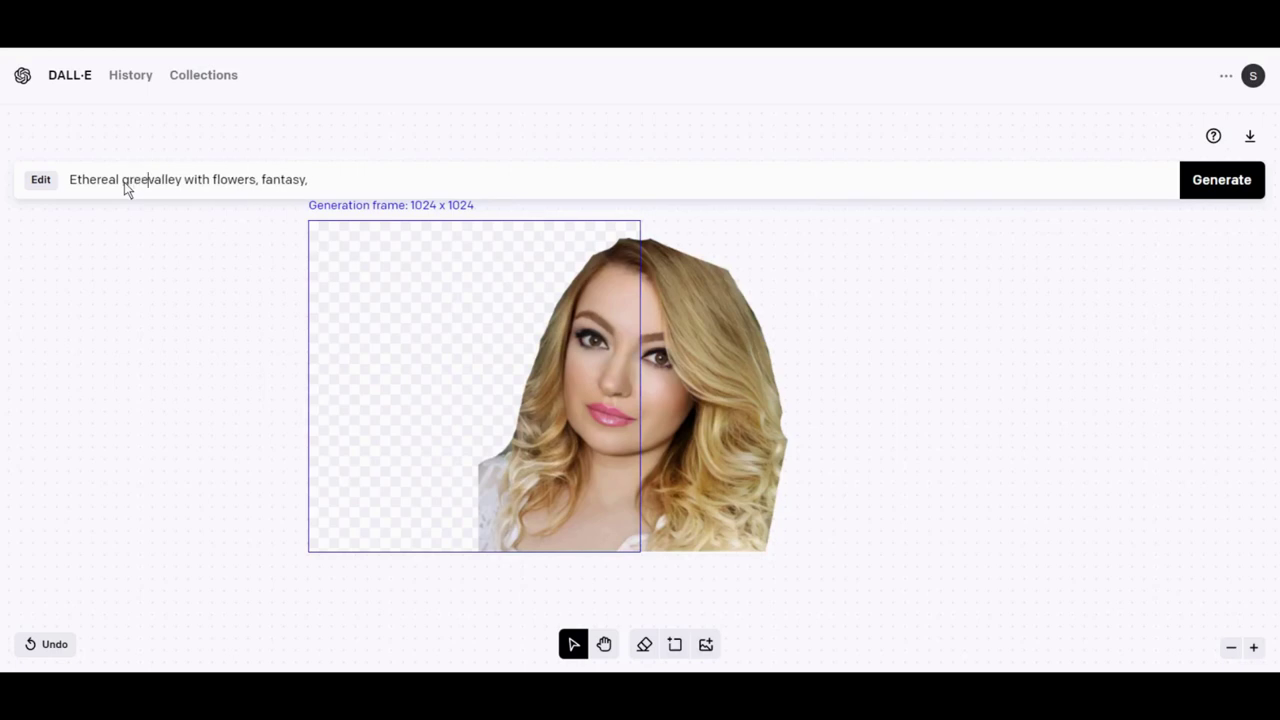
{"action": "type", "text": "n"}
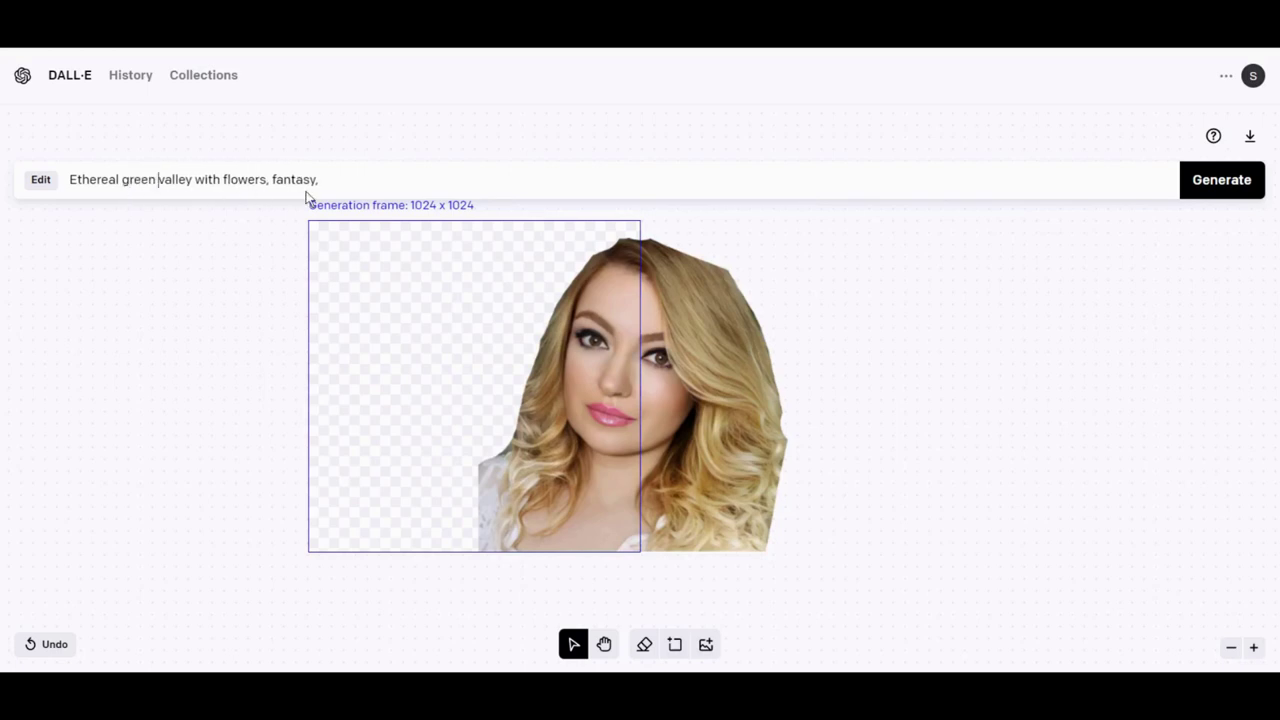
{"action": "left_click", "coordinate": [330, 187]}
{"action": "type", "text": "my, "}
{"action": "type", "text": "rea"}
{"action": "type", "text": "lism"}
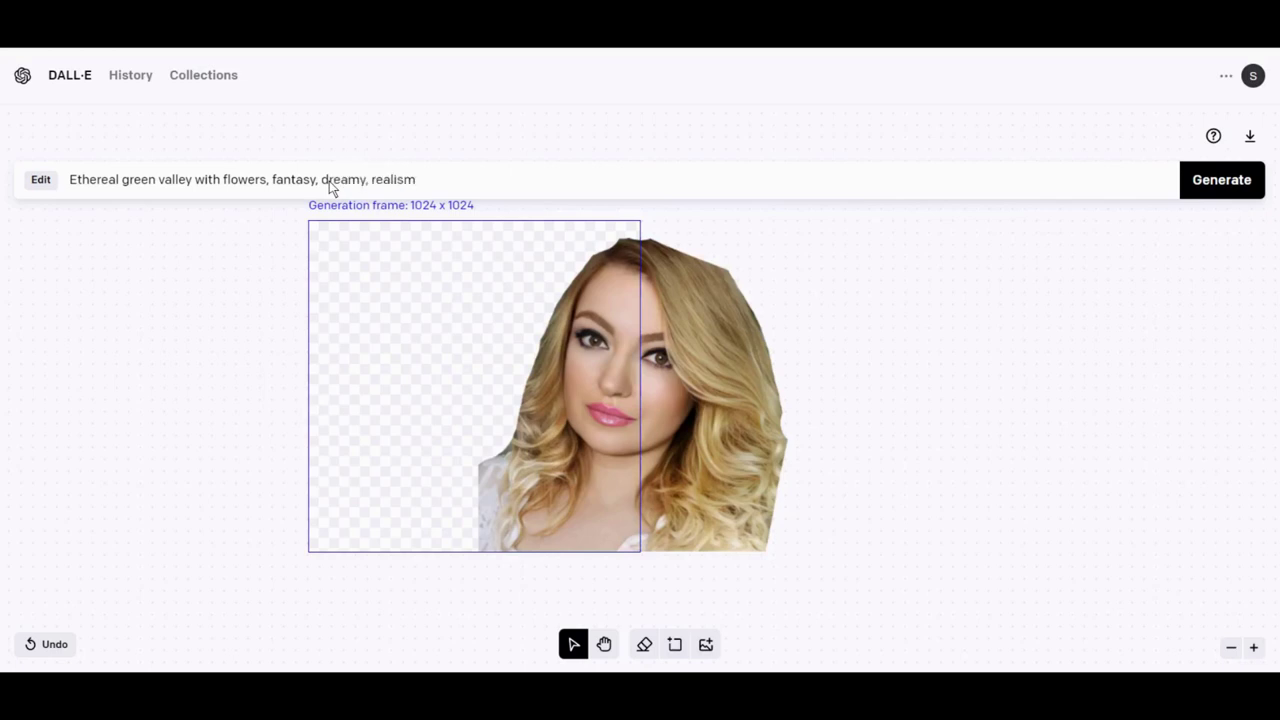
{"action": "type", "text": ", futur"}
{"action": "type", "text": "is"}
{"action": "type", "text": "tic."}
{"action": "left_click", "coordinate": [1221, 186]}
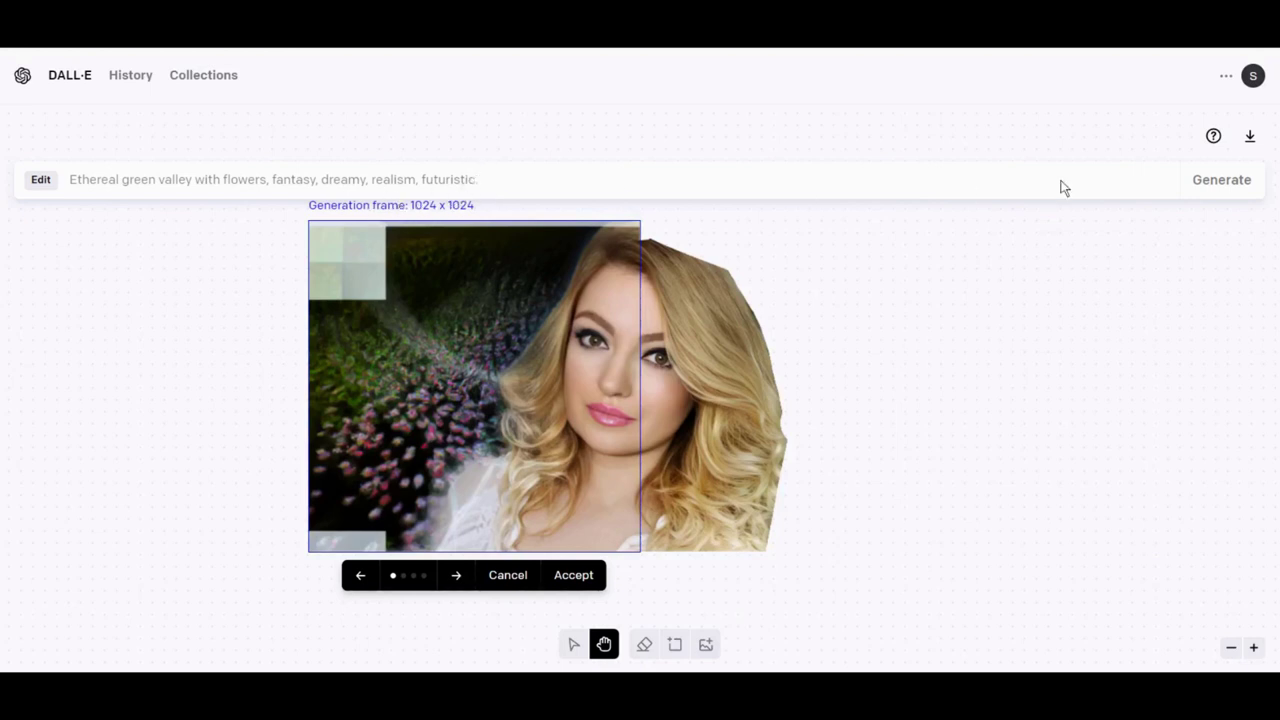
Step: Discard the dark flower-valley result
{"action": "left_click", "coordinate": [516, 584]}
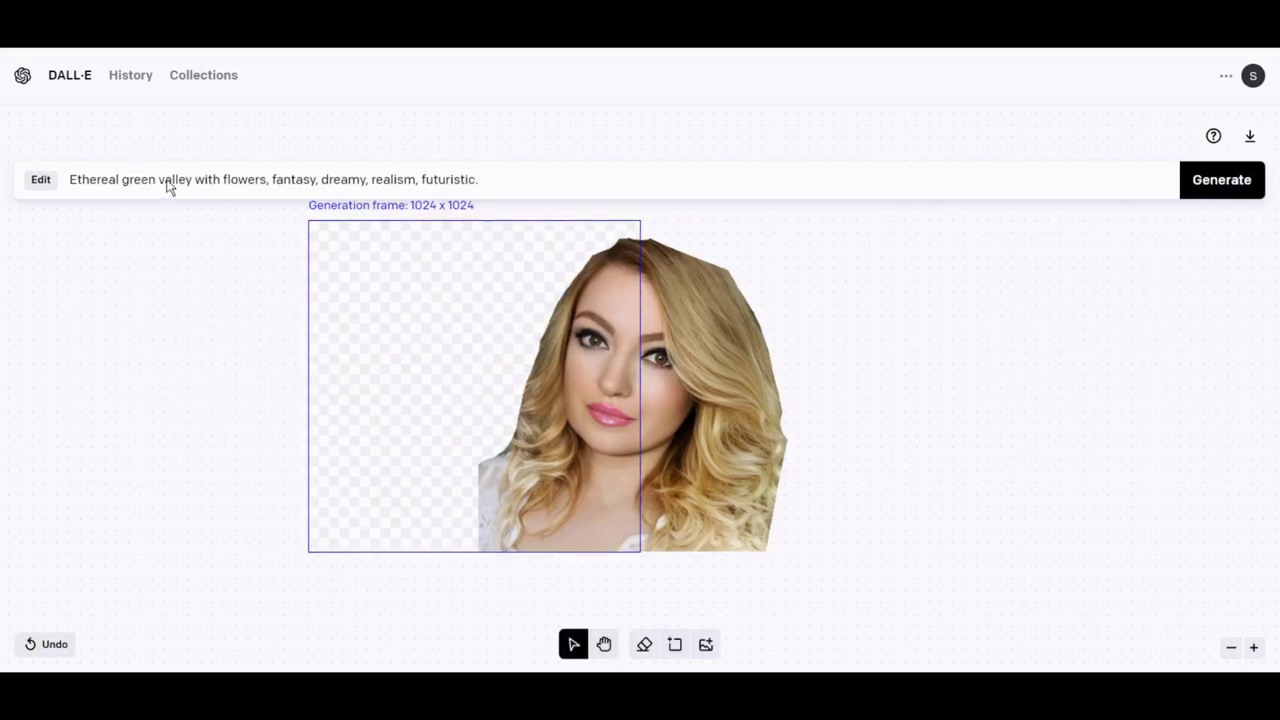
Step: Shorten the prompt to 'Ethereal valley with flowers, fantasy, dreamy, realism', regenerate, and accept the daisy fill
{"action": "left_click_drag", "start_coordinate": [165, 181], "coordinate": [76, 182]}
{"action": "key", "text": "BackSpace"}
{"action": "key", "text": "BackSpace"}
{"action": "type", "text": "V"}
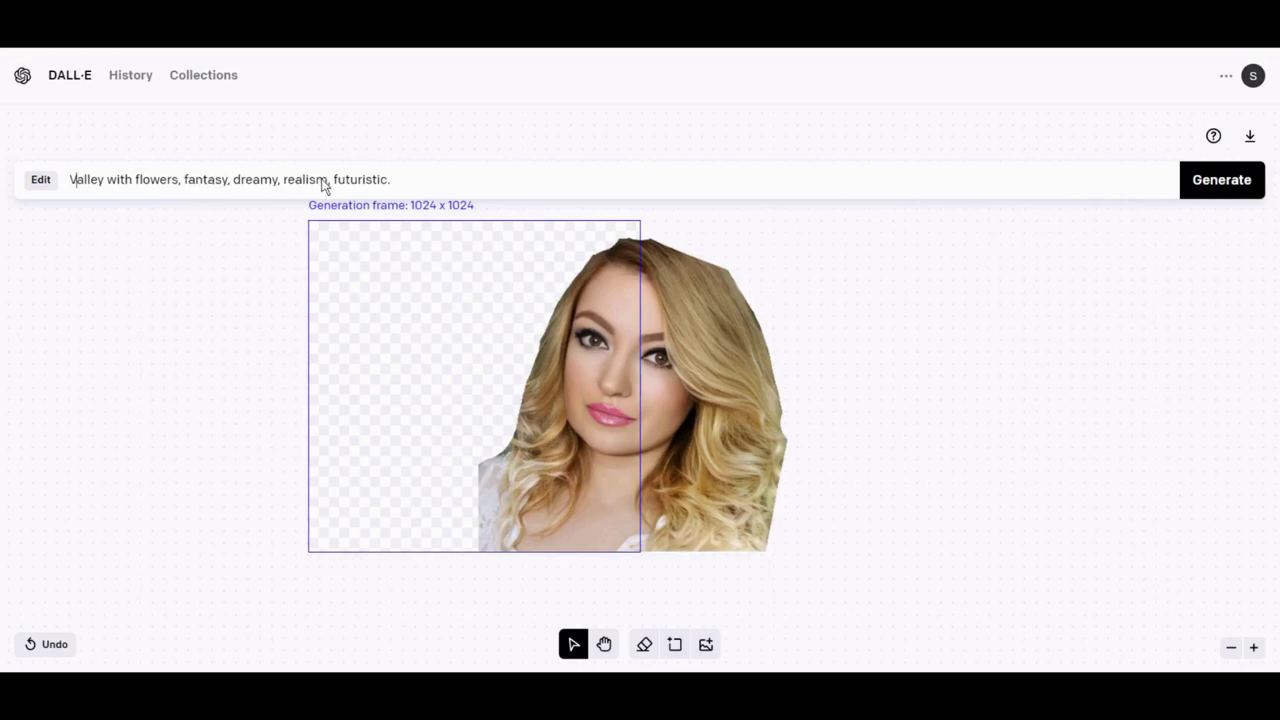
{"action": "left_click_drag", "start_coordinate": [329, 182], "coordinate": [451, 184]}
{"action": "key", "text": "BackSpace"}
{"action": "left_click", "coordinate": [63, 186]}
{"action": "key", "text": "Delete"}
{"action": "type", "text": "Ethe"}
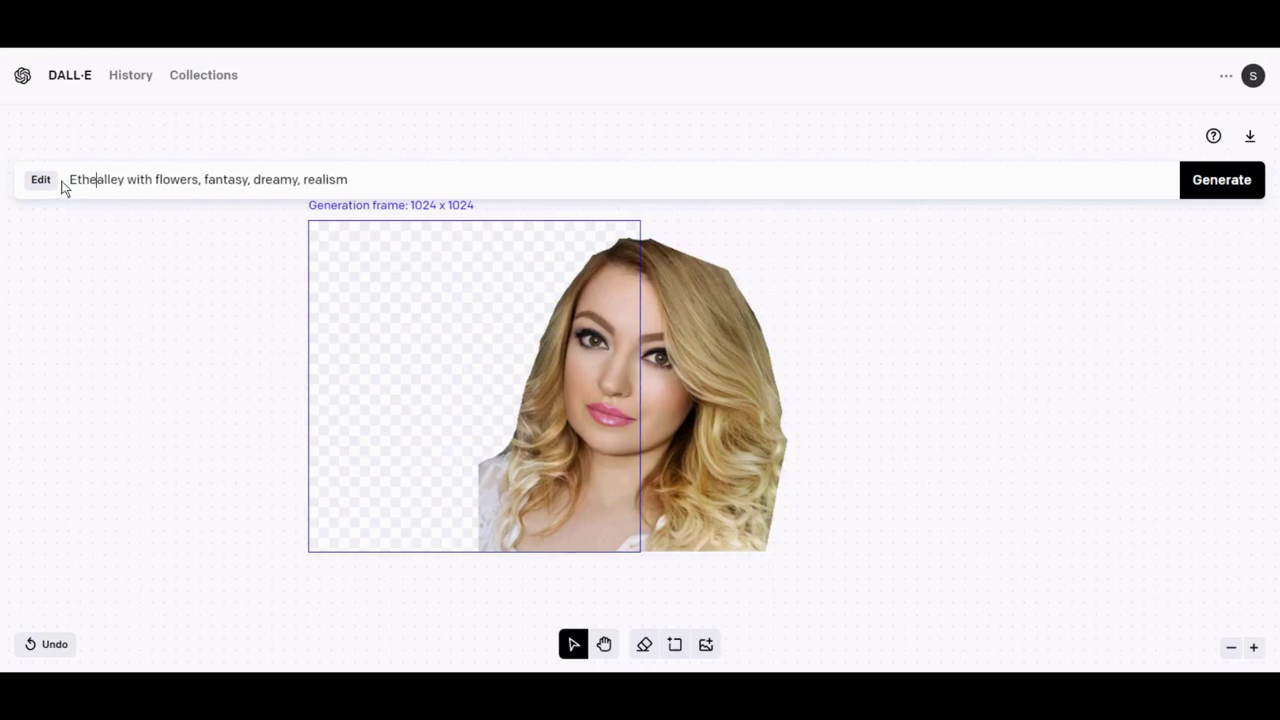
{"action": "type", "text": "real "}
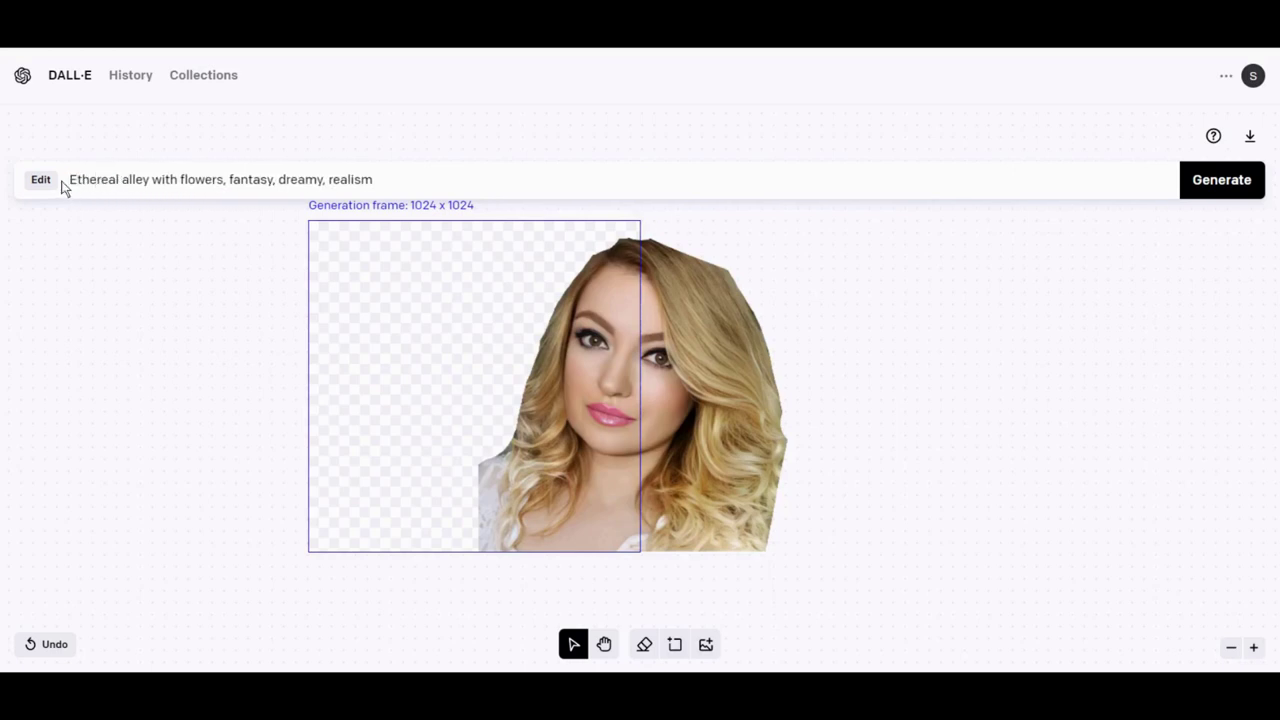
{"action": "type", "text": "v"}
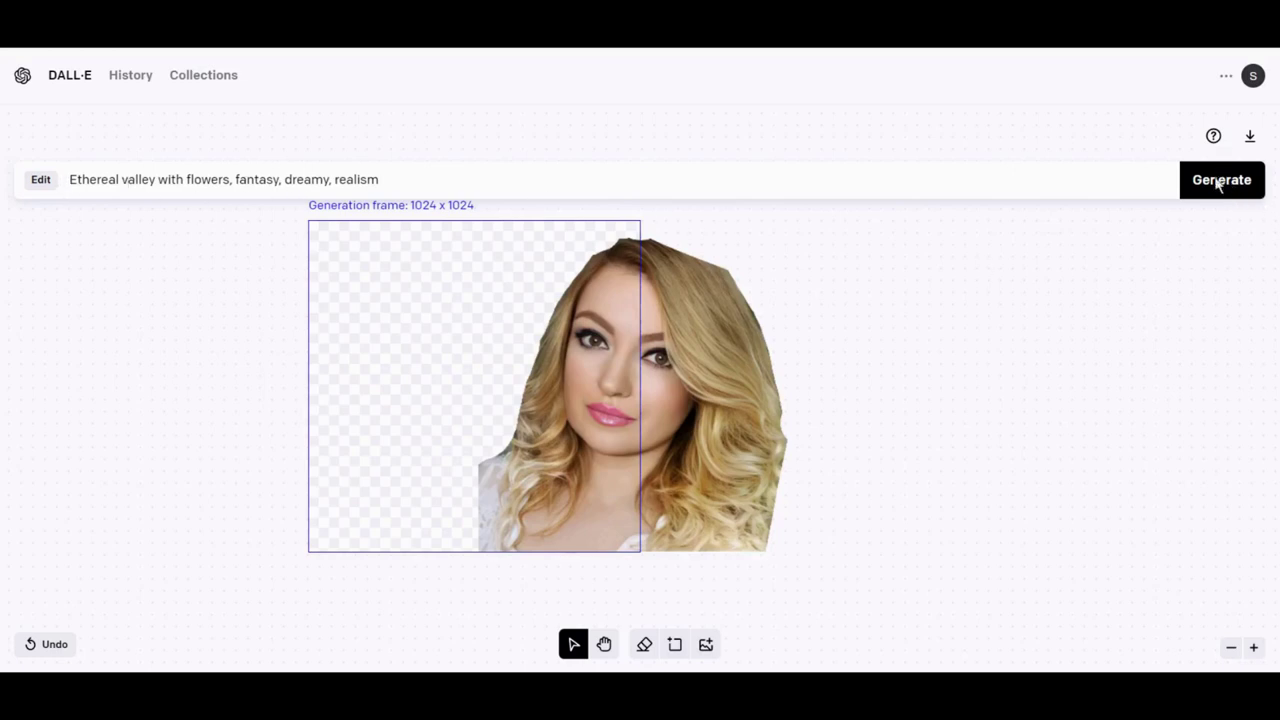
{"action": "left_click", "coordinate": [1218, 184]}
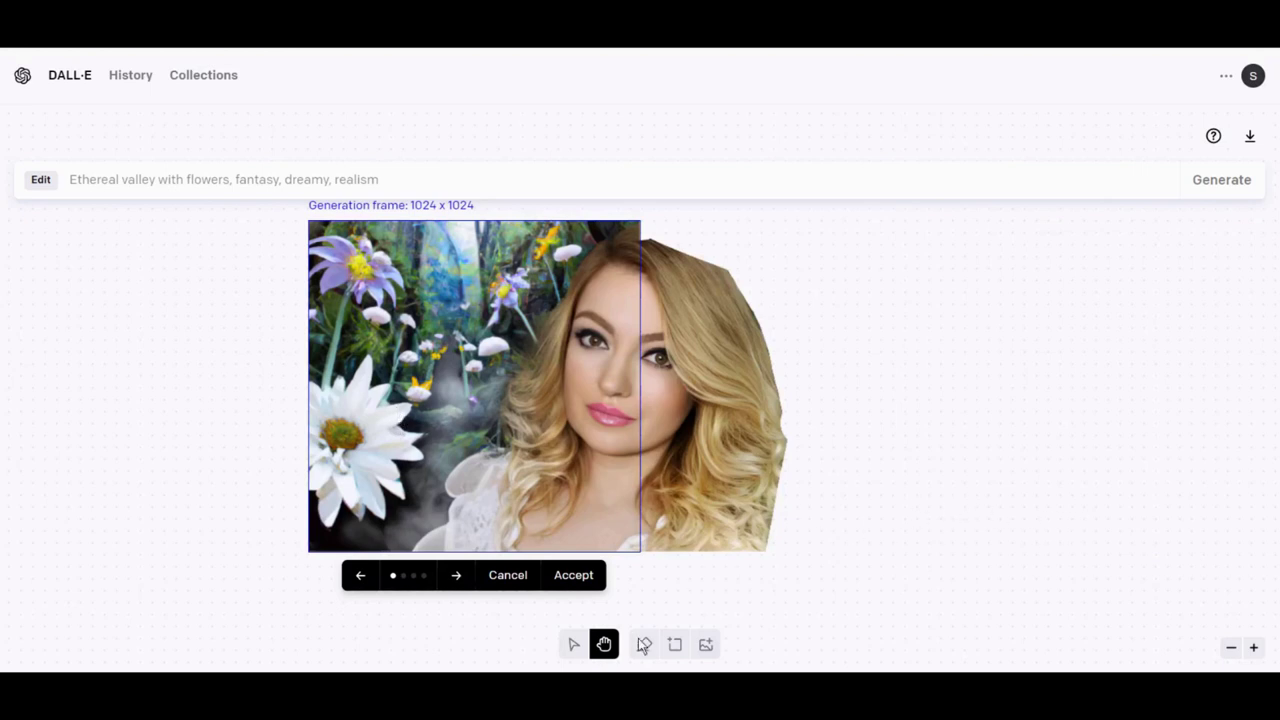
{"action": "left_click", "coordinate": [570, 587]}
Step: Keep the flower scene and place a new frame over the portrait's right half
{"action": "left_click", "coordinate": [576, 582]}
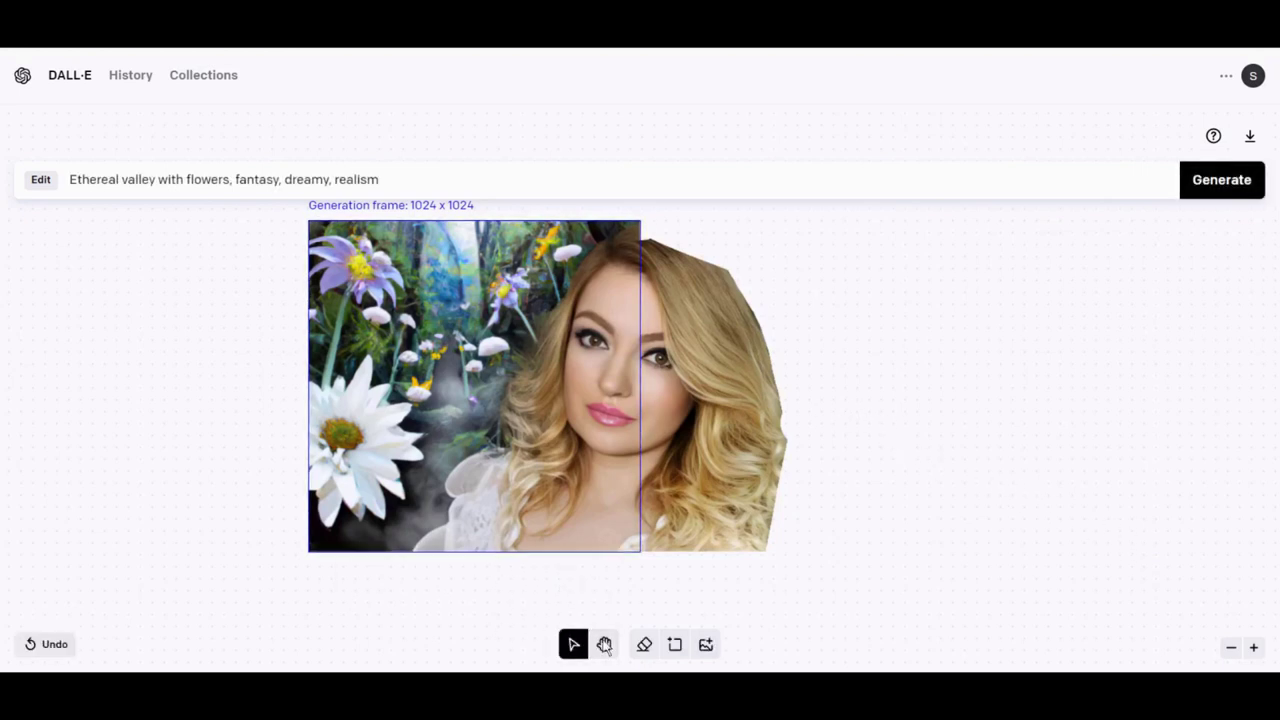
{"action": "left_click", "coordinate": [675, 643]}
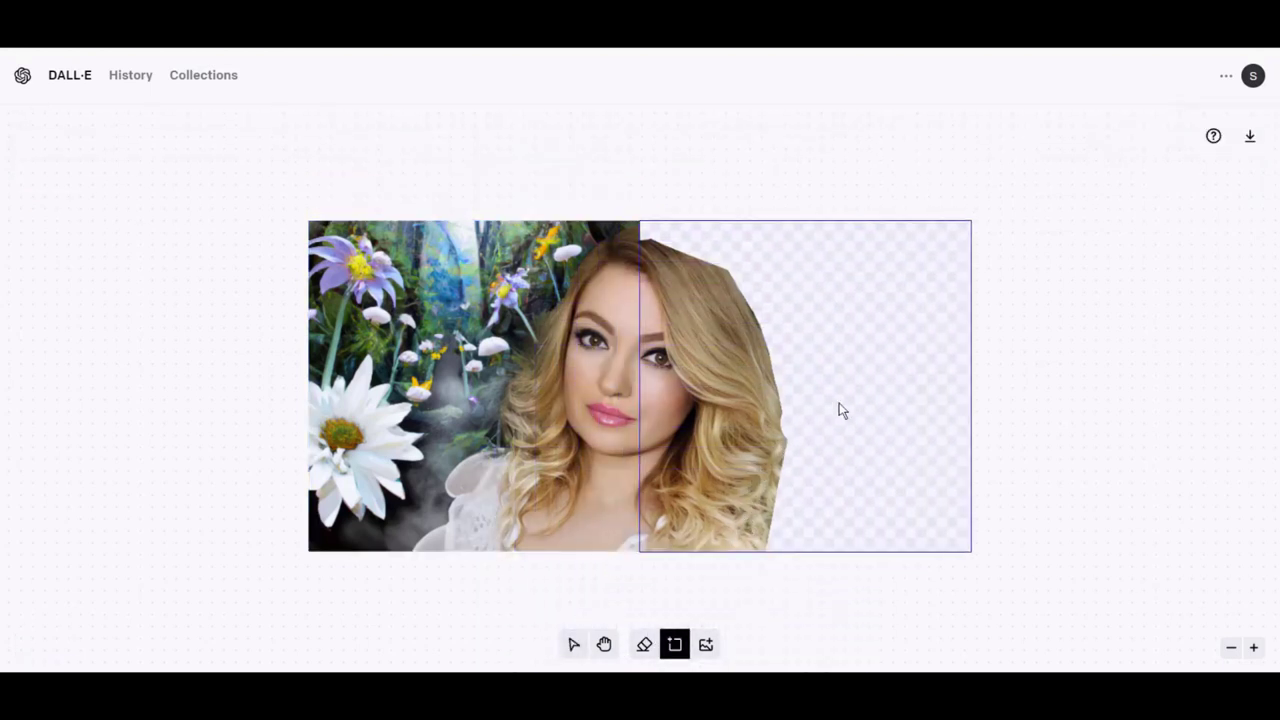
{"action": "left_click", "coordinate": [840, 410]}
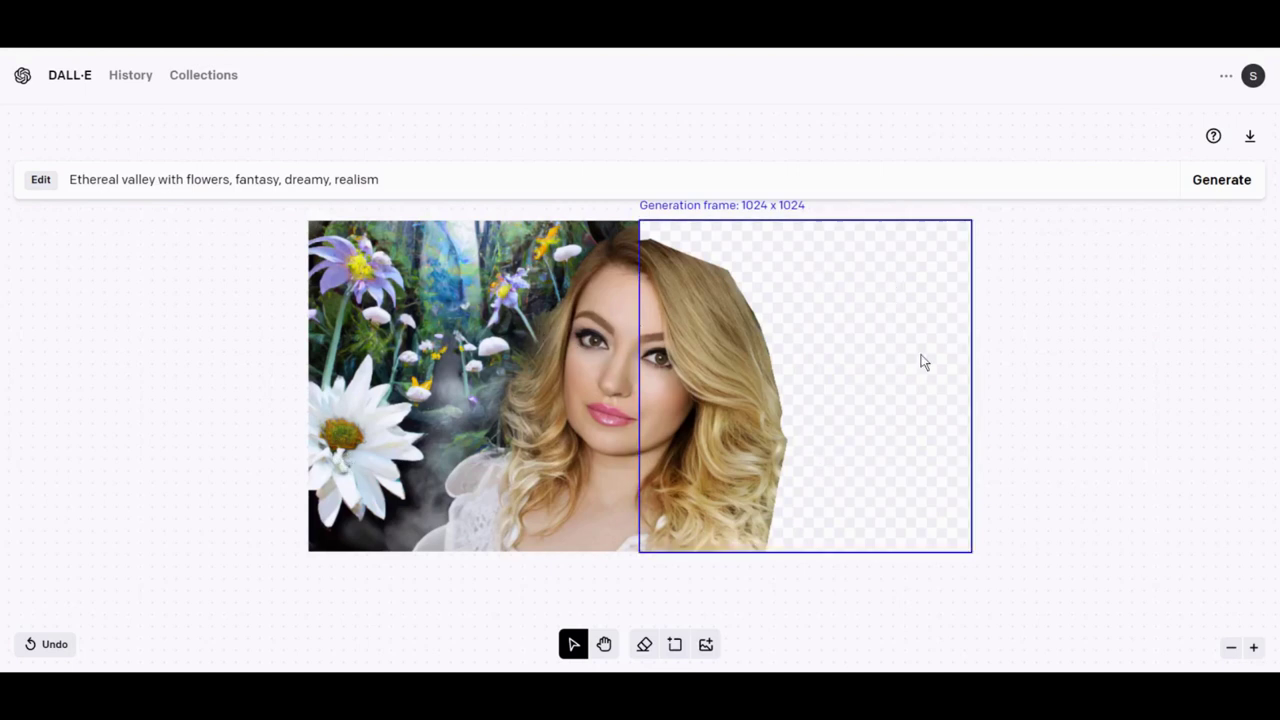
Step: Replace the prompt with 'Alien castle with steampunk mechanism, fantasy, sci fi, realism' and generate
{"action": "left_click", "coordinate": [407, 183]}
{"action": "key", "text": "Return"}
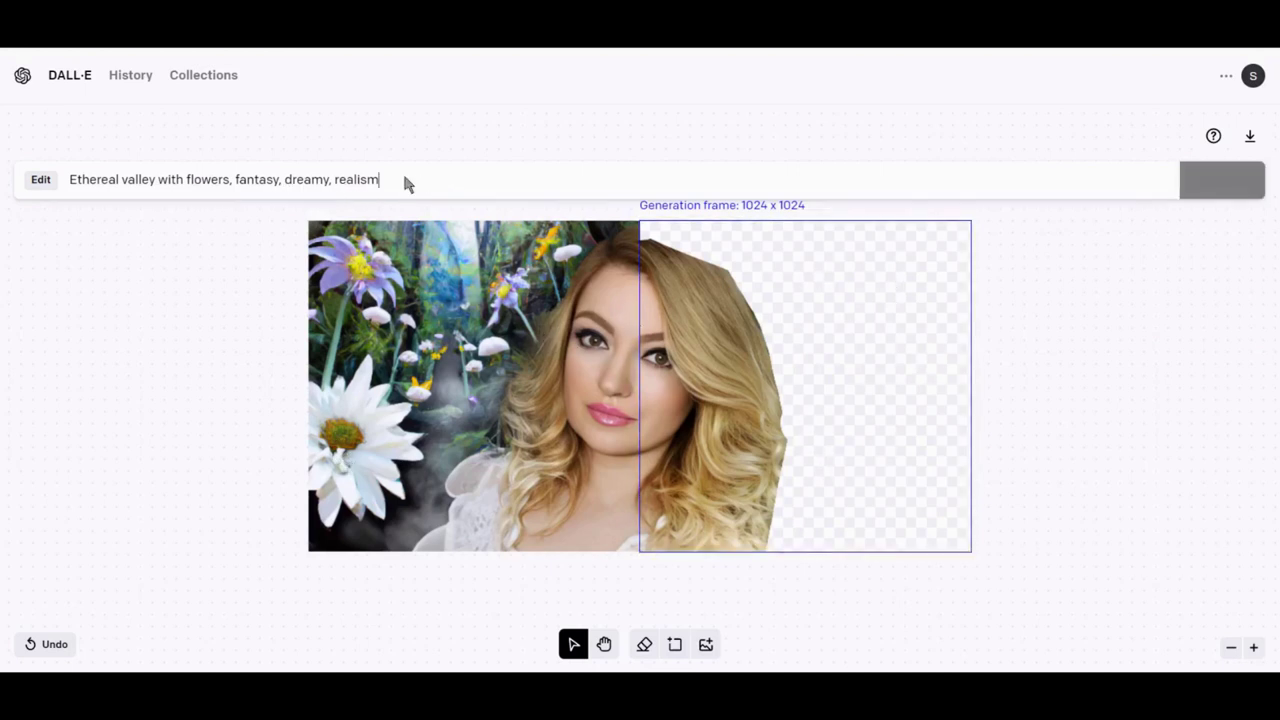
{"action": "left_click_drag", "start_coordinate": [405, 183], "coordinate": [68, 183]}
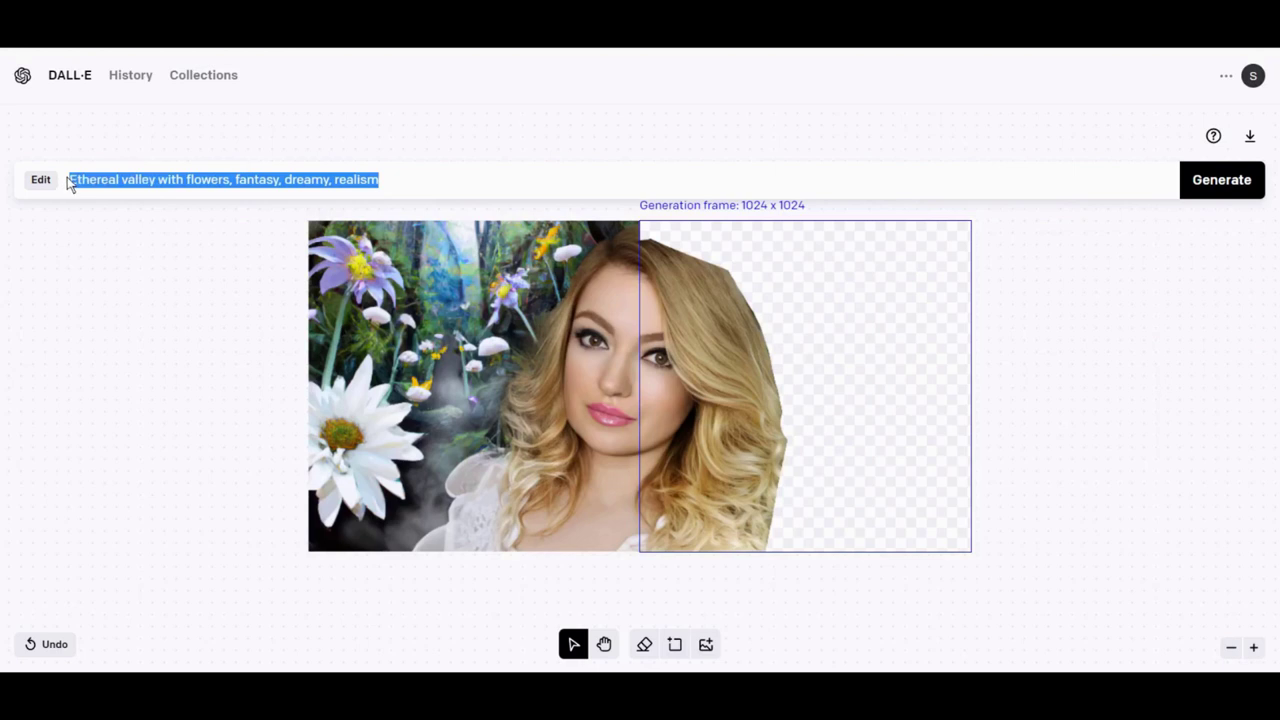
{"action": "type", "text": "Alien"}
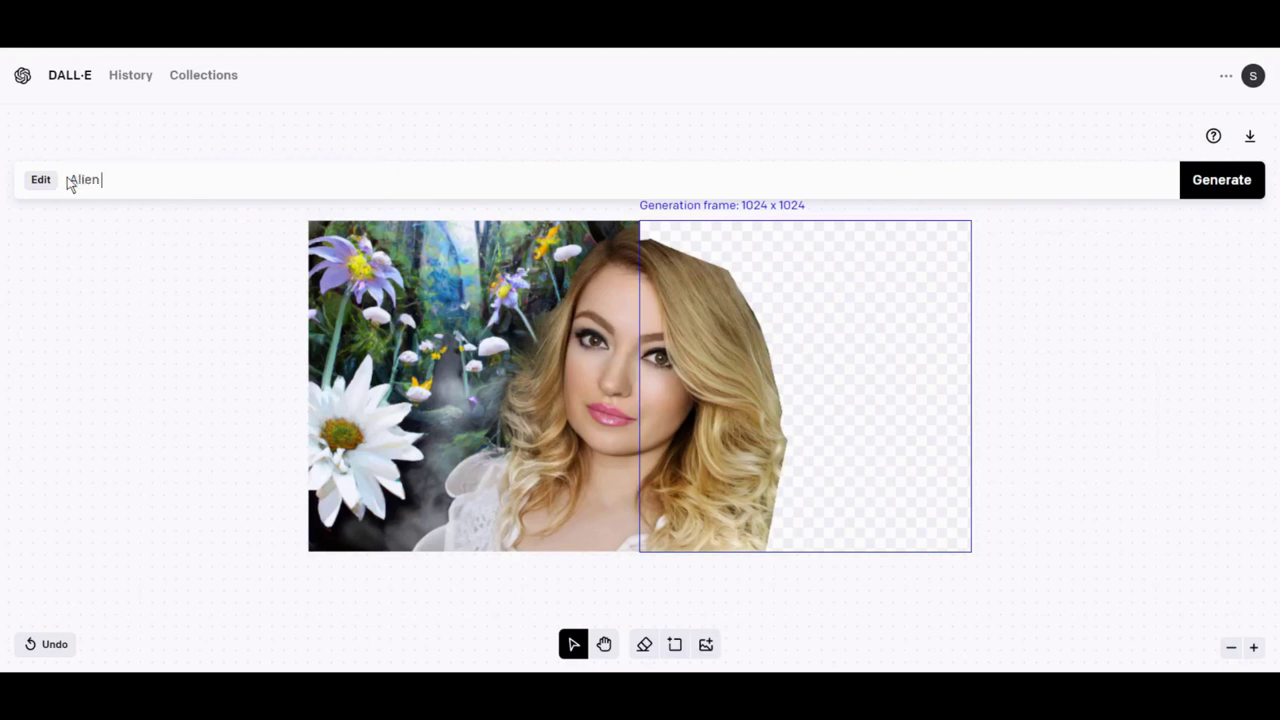
{"action": "type", "text": " castle w"}
{"action": "type", "text": "ith s"}
{"action": "type", "text": "teampunk m"}
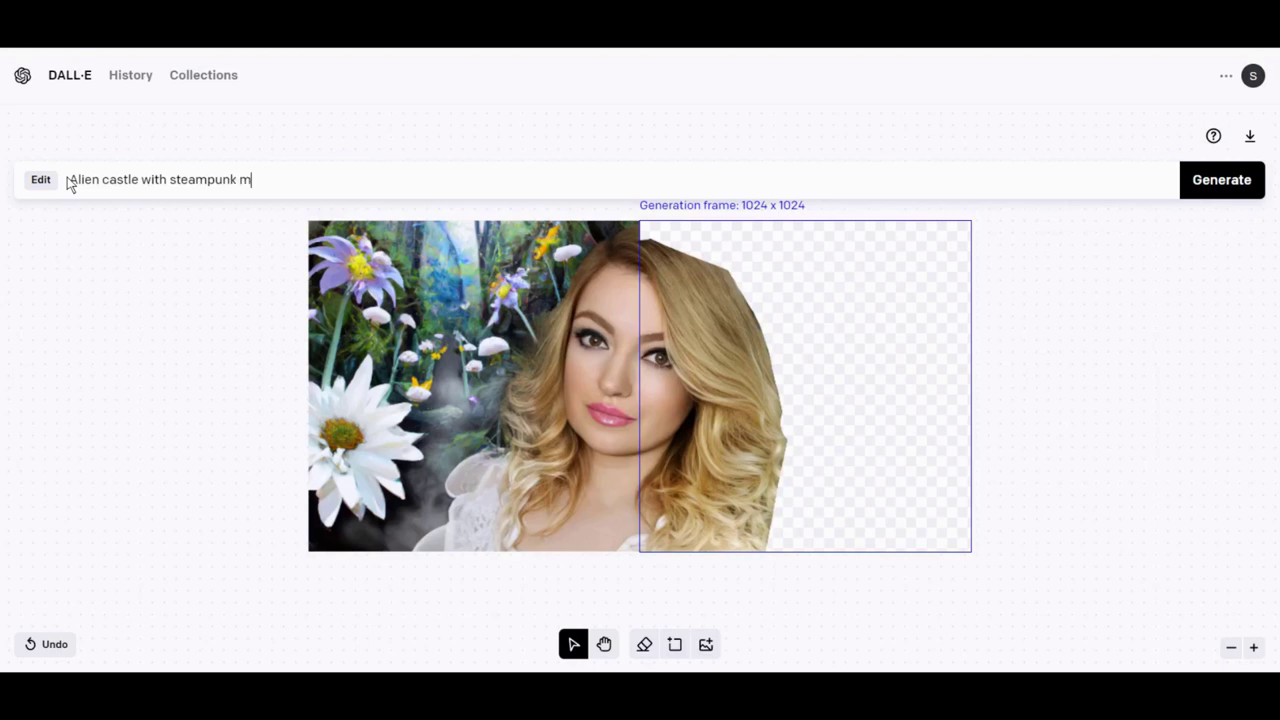
{"action": "type", "text": "echanism, "}
{"action": "type", "text": "fanta"}
{"action": "type", "text": "sy, sci fi"}
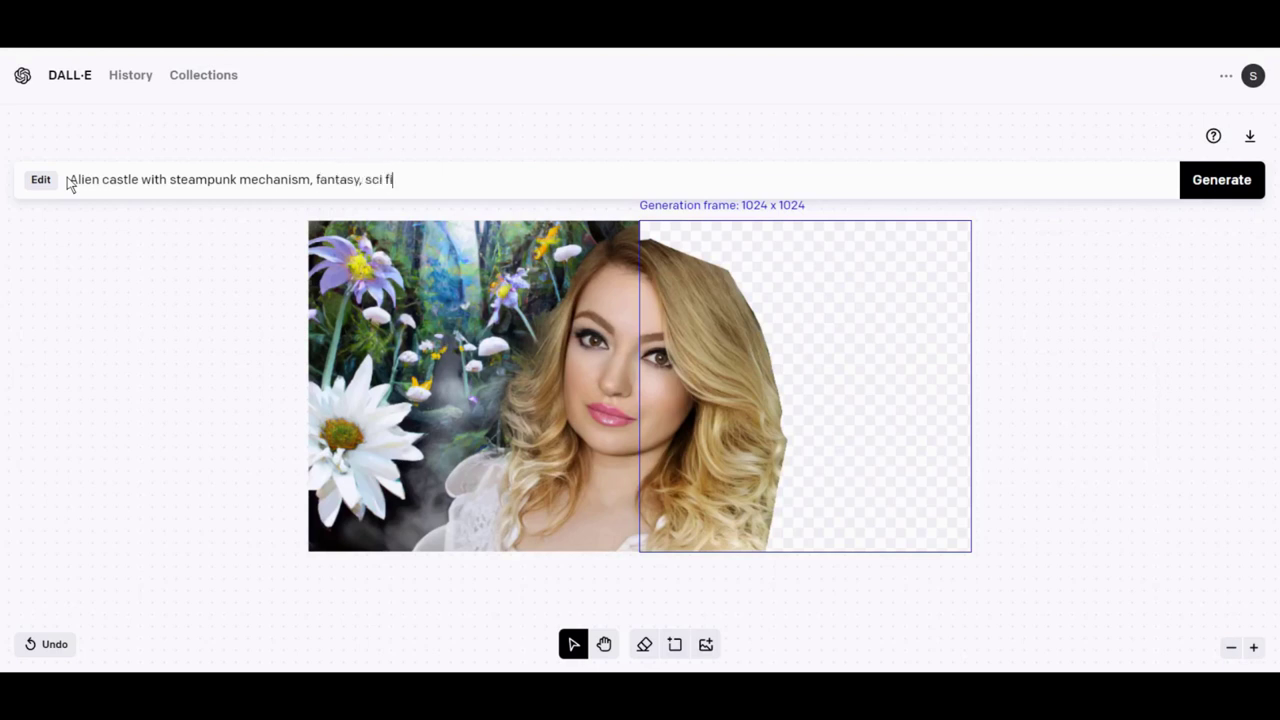
{"action": "type", "text": ", rea"}
{"action": "type", "text": "lism"}
{"action": "left_click", "coordinate": [1218, 186]}
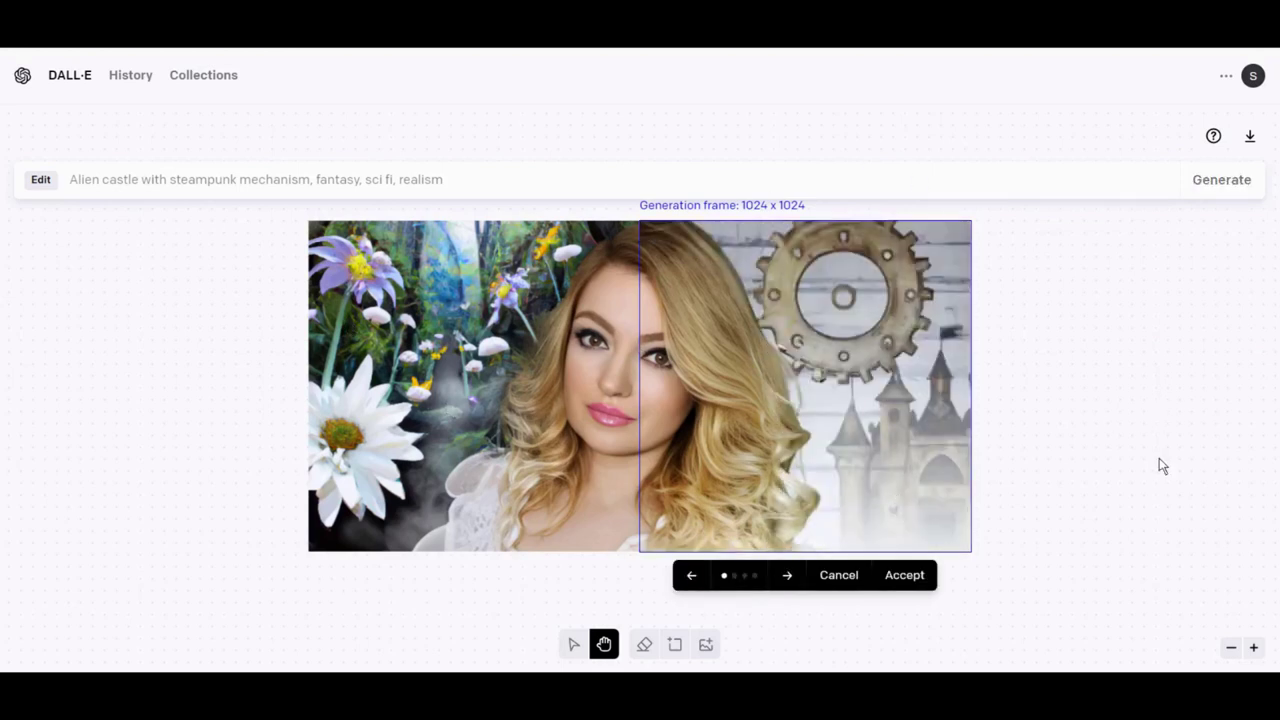
Step: Review the castle-and-gear result and discard it
{"action": "scroll", "coordinate": [1160, 465], "scroll_direction": "up", "scroll_amount": 1}
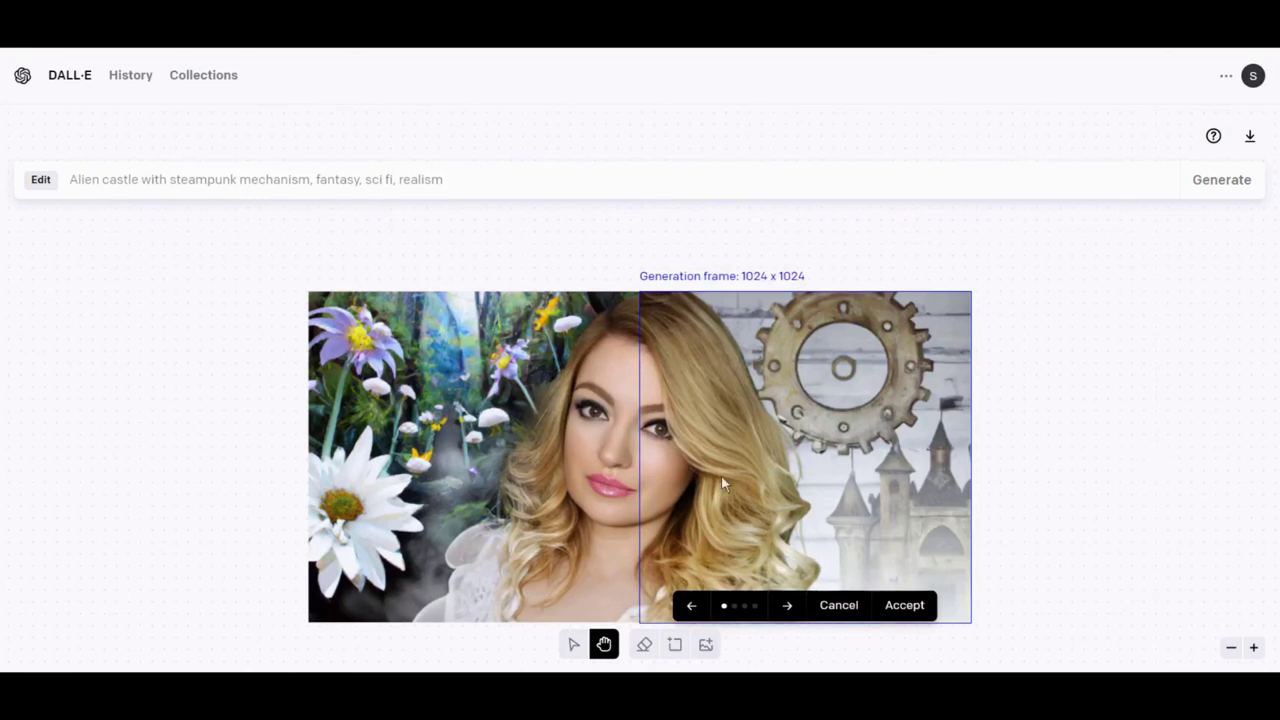
{"action": "scroll", "coordinate": [643, 453], "scroll_direction": "up", "scroll_amount": 1}
{"action": "scroll", "coordinate": [643, 453], "scroll_direction": "down", "scroll_amount": 1}
{"action": "scroll", "coordinate": [905, 455], "scroll_direction": "down", "scroll_amount": 1}
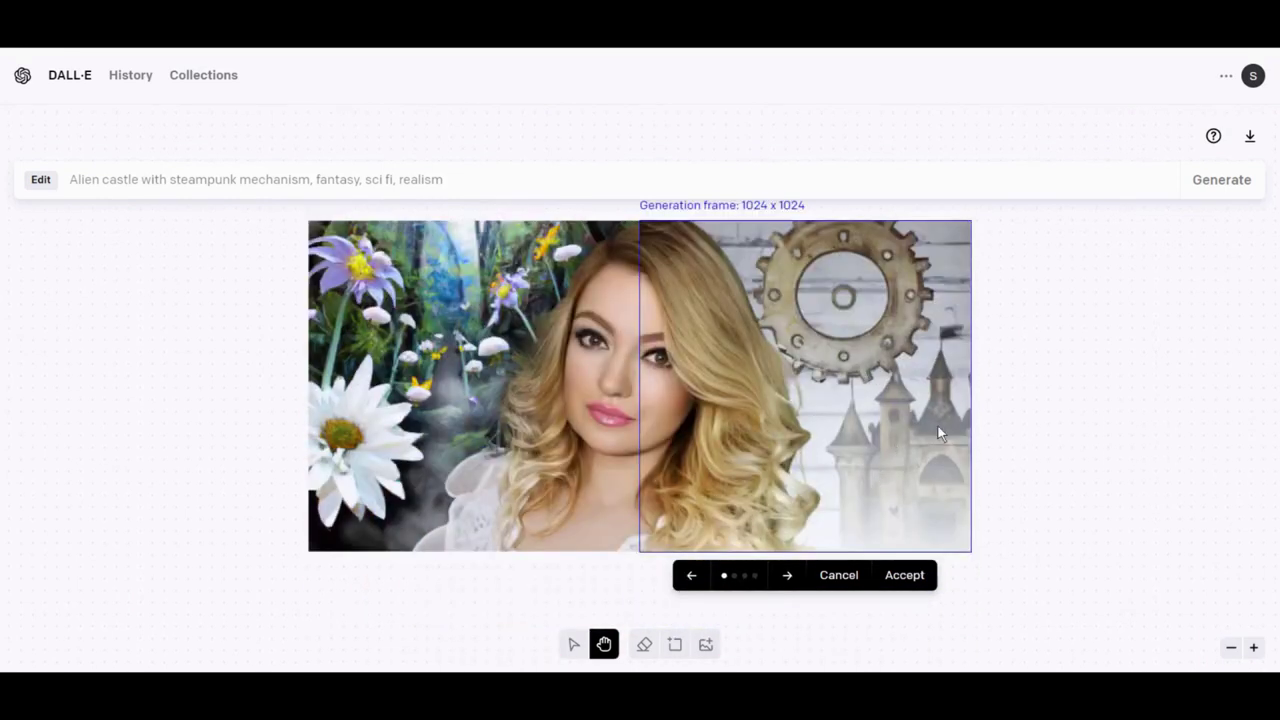
{"action": "scroll", "coordinate": [938, 434], "scroll_direction": "up", "scroll_amount": 1}
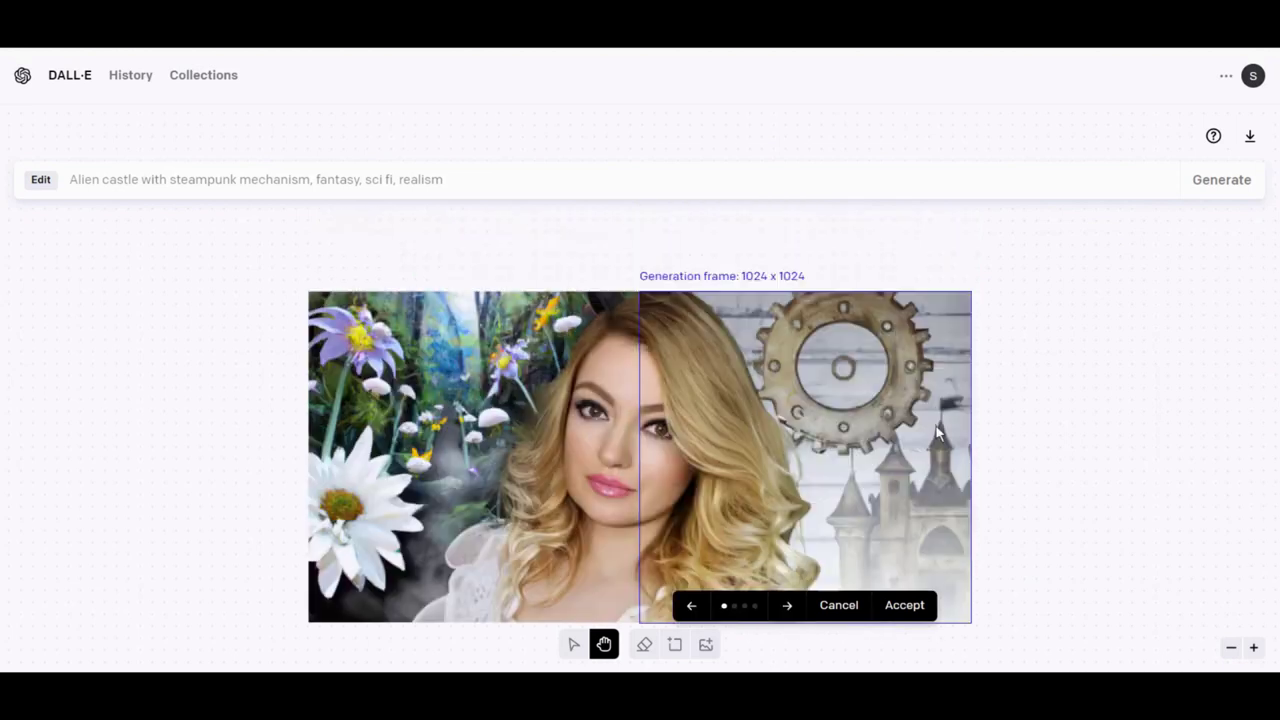
{"action": "left_click", "coordinate": [840, 607]}
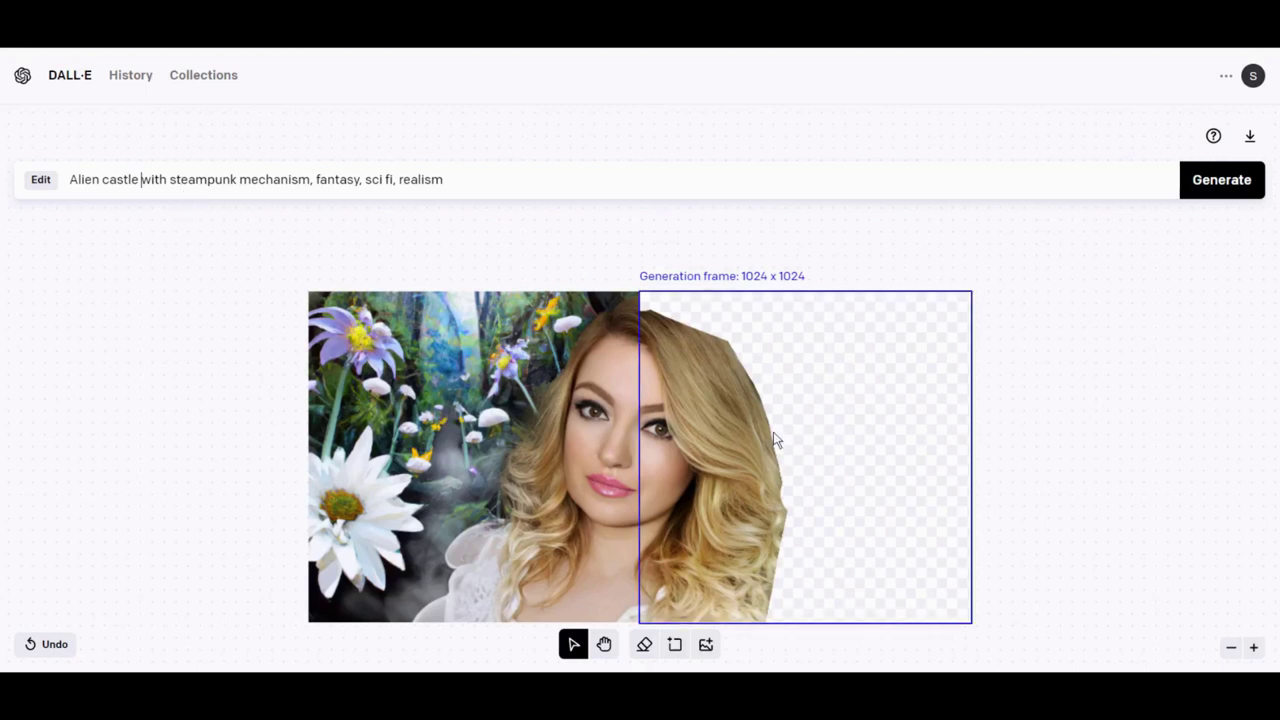
Step: Add a new generation frame and move it left over the portrait's face
{"action": "key", "text": "Return"}
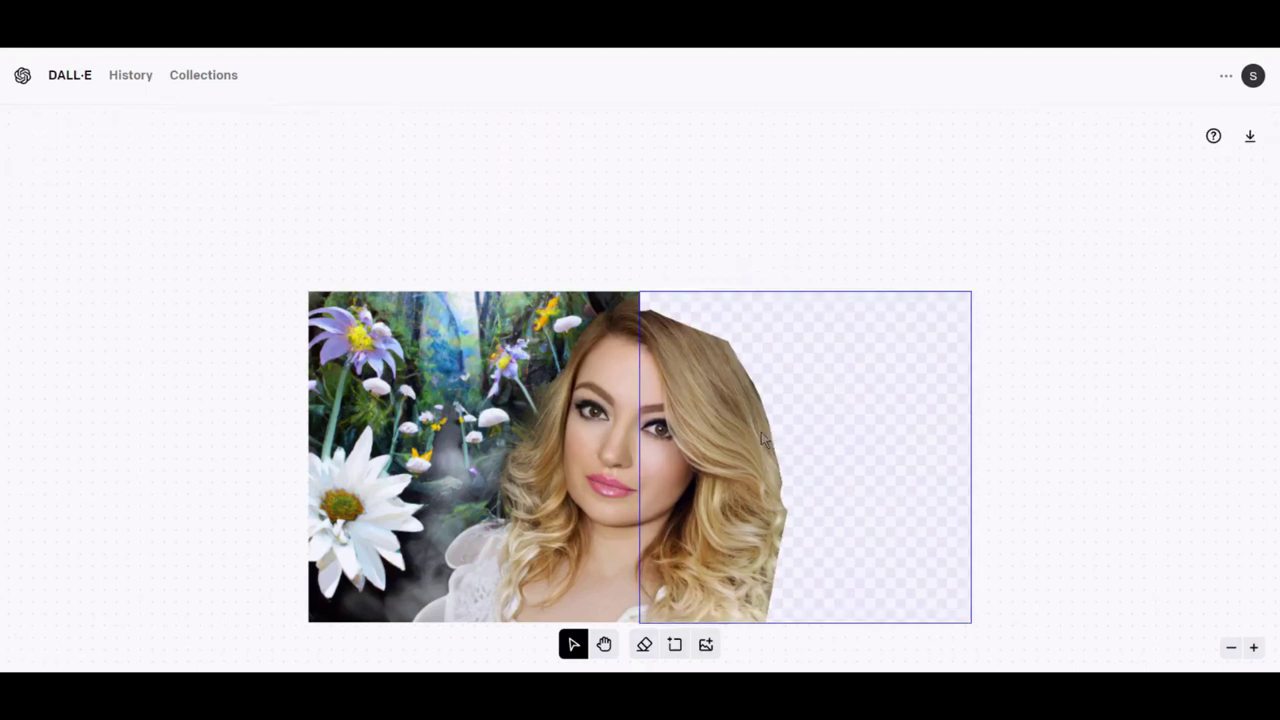
{"action": "left_click_drag", "start_coordinate": [762, 440], "coordinate": [613, 440]}
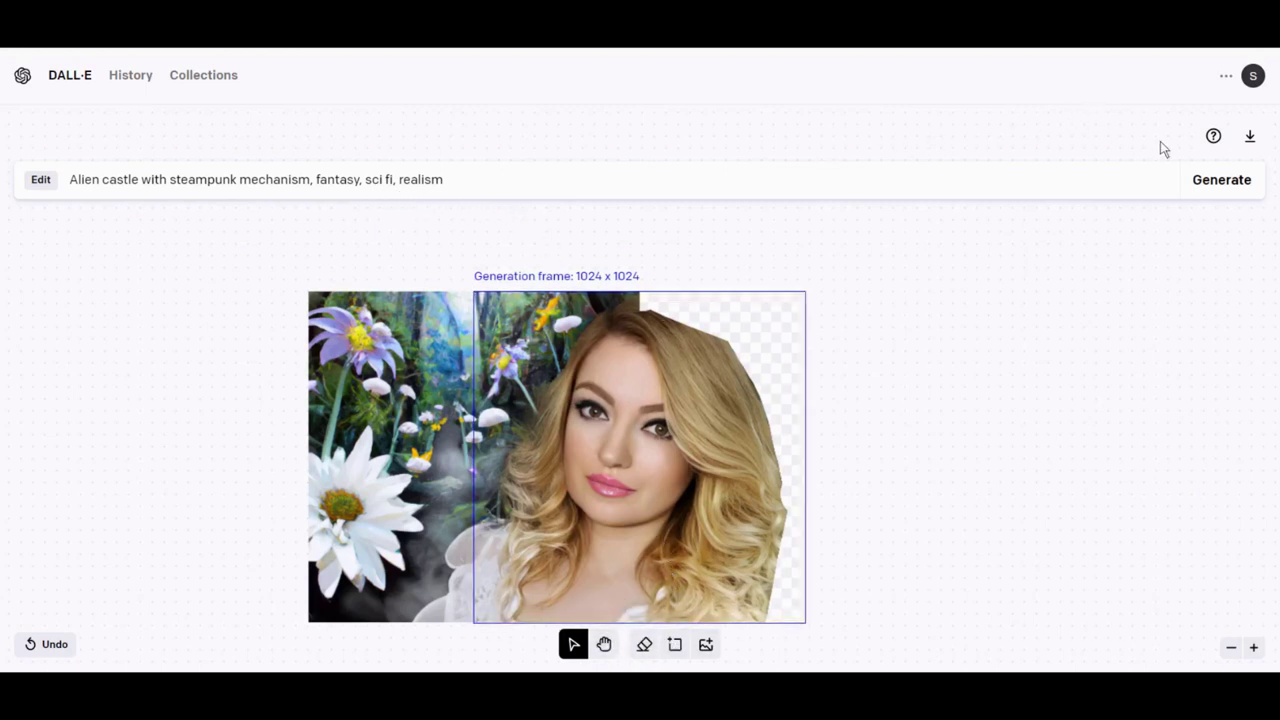
Step: Generate a flower-and-mushroom fantasy fill around the portrait's hair and accept it
{"action": "left_click", "coordinate": [1221, 182]}
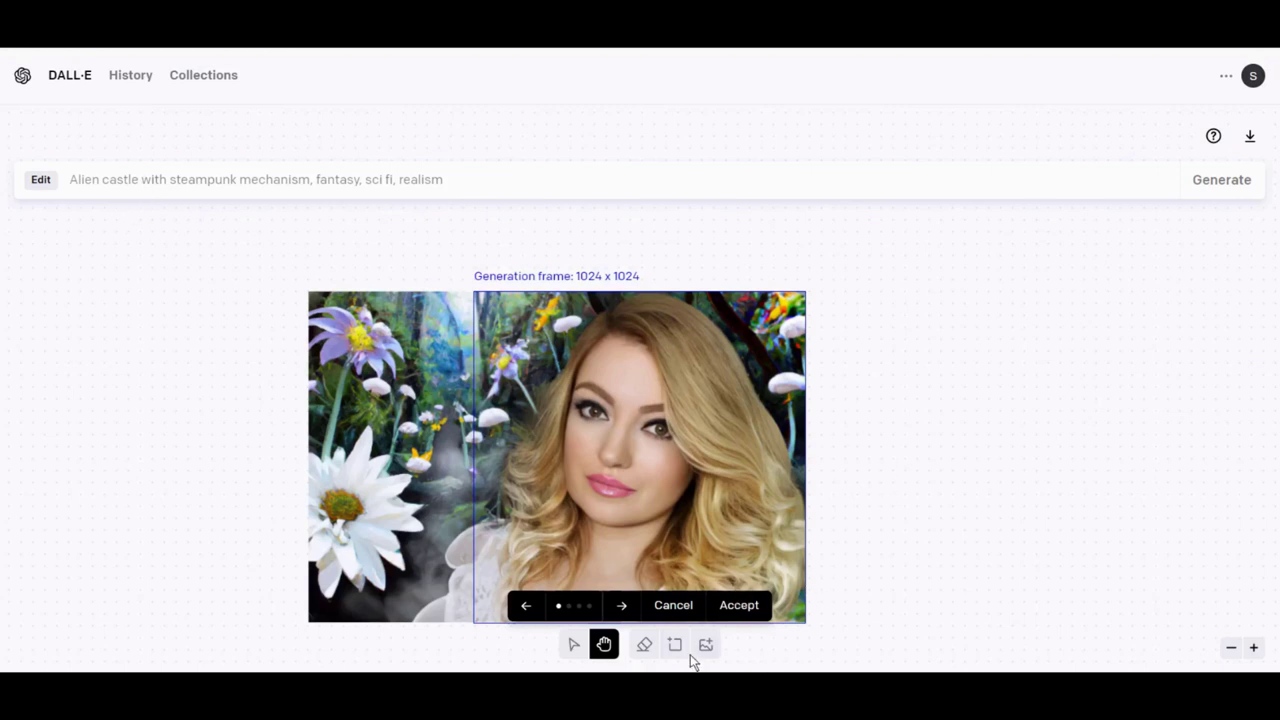
{"action": "left_click", "coordinate": [746, 607]}
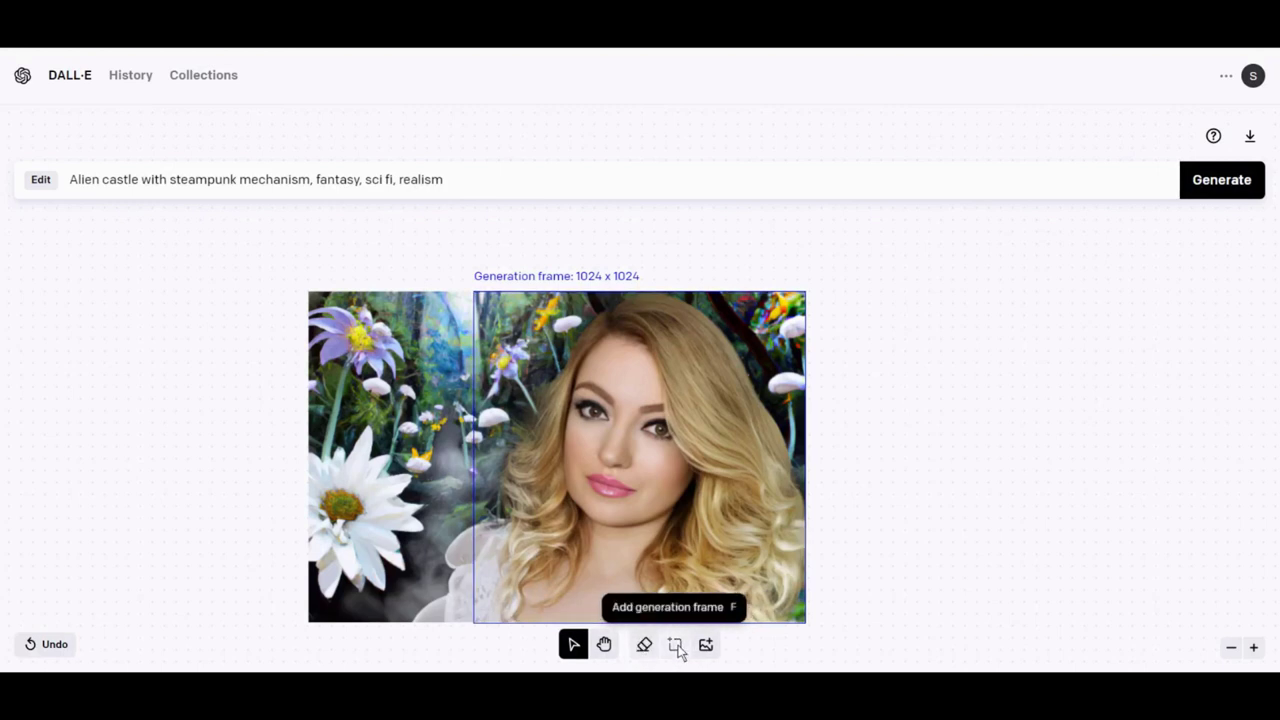
Step: Add a frame past the right edge, then generate and accept the stone castle among white mushrooms
{"action": "left_click", "coordinate": [676, 645]}
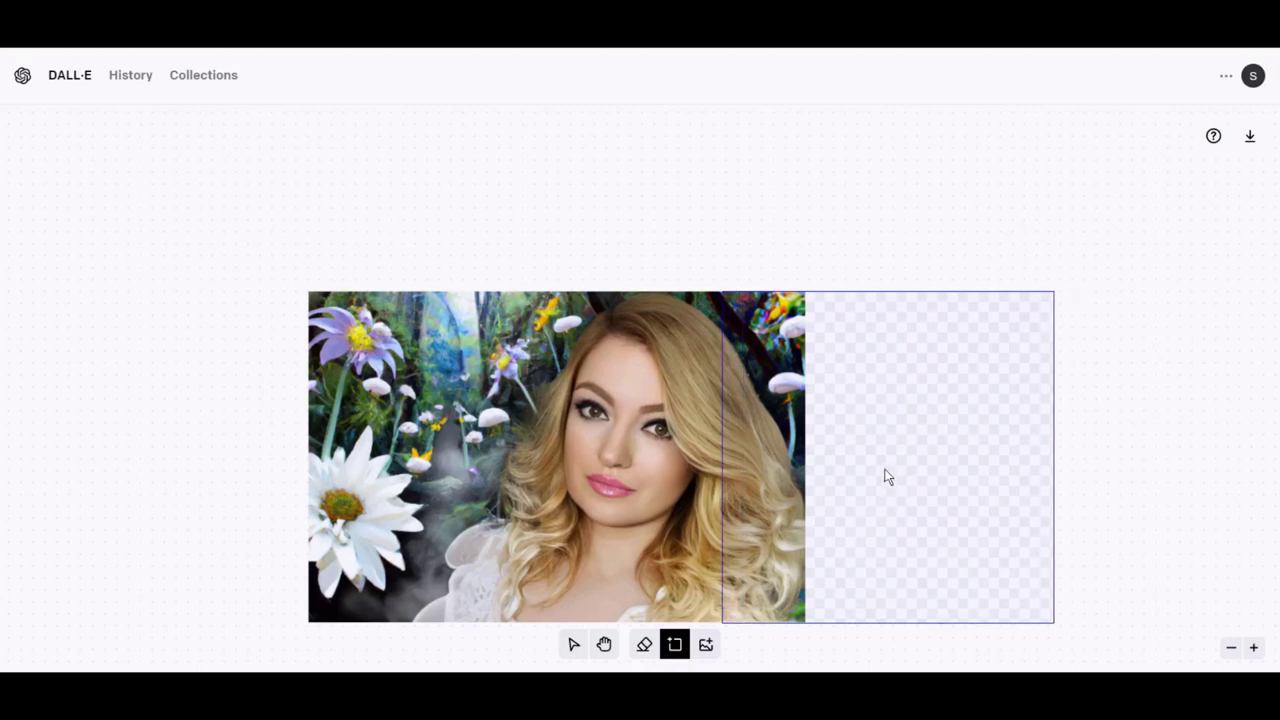
{"action": "left_click", "coordinate": [884, 469]}
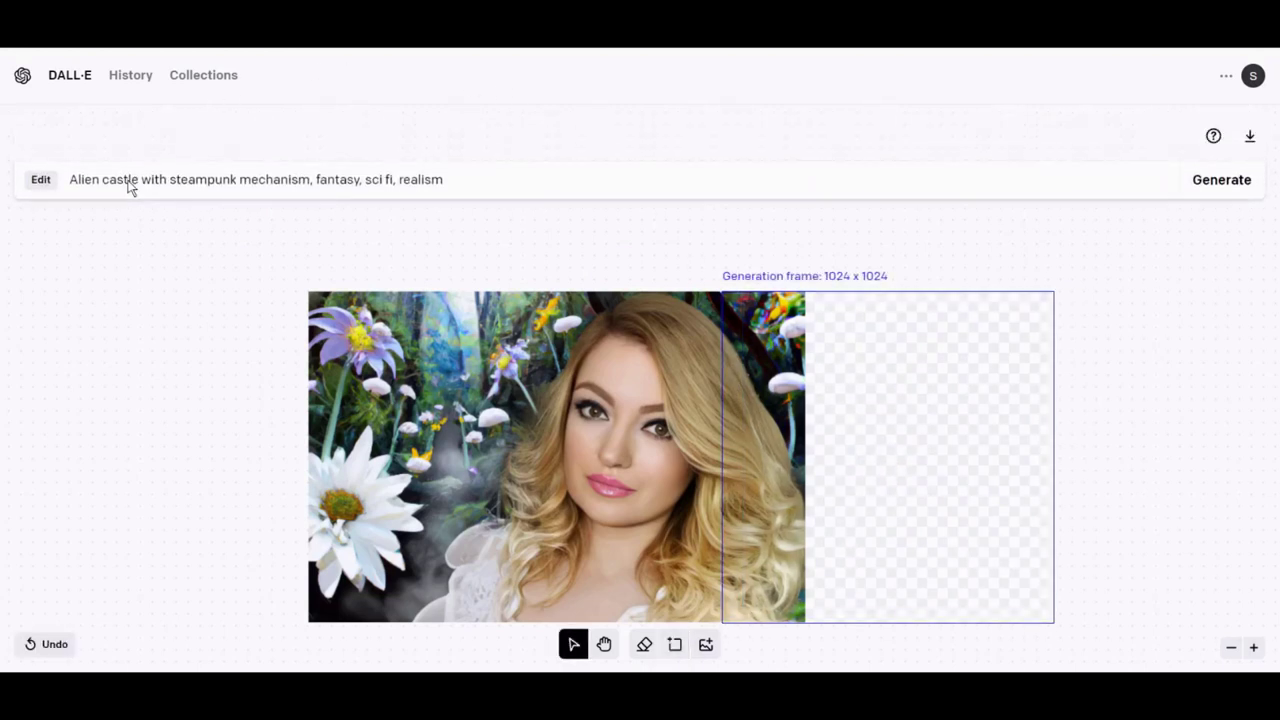
{"action": "left_click", "coordinate": [1218, 184]}
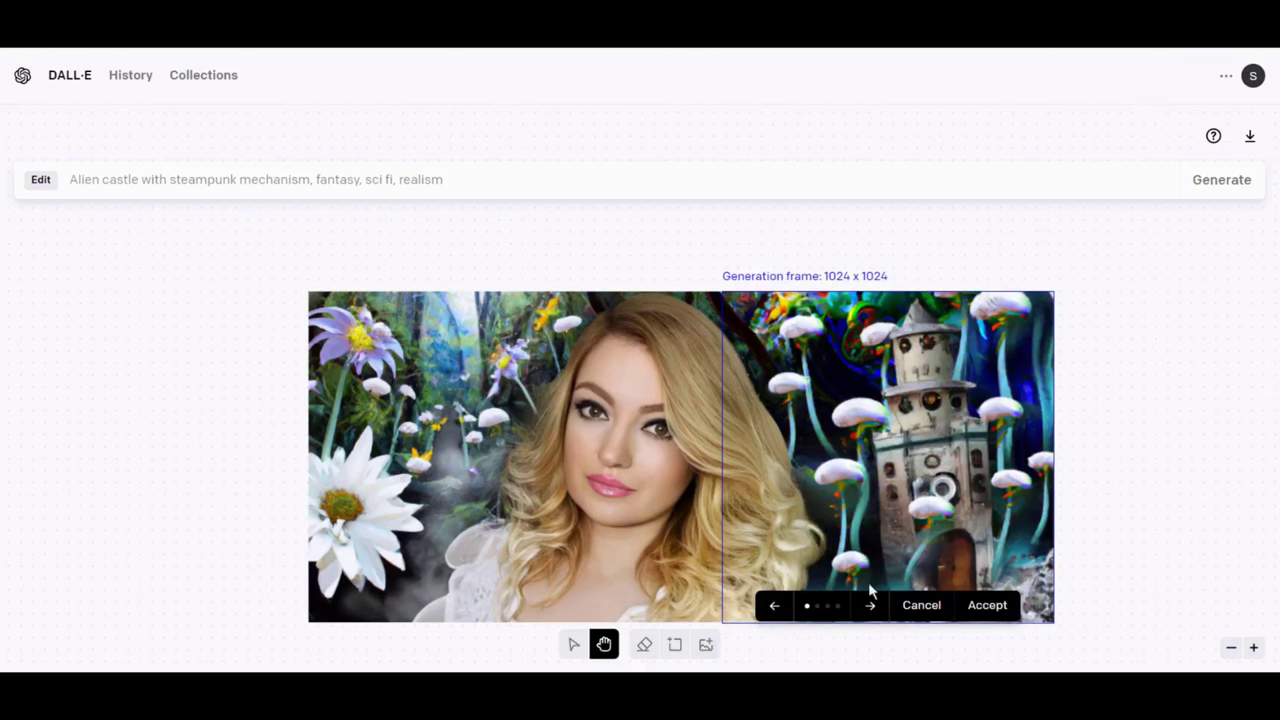
{"action": "left_click", "coordinate": [987, 617]}
{"action": "left_click", "coordinate": [985, 617]}
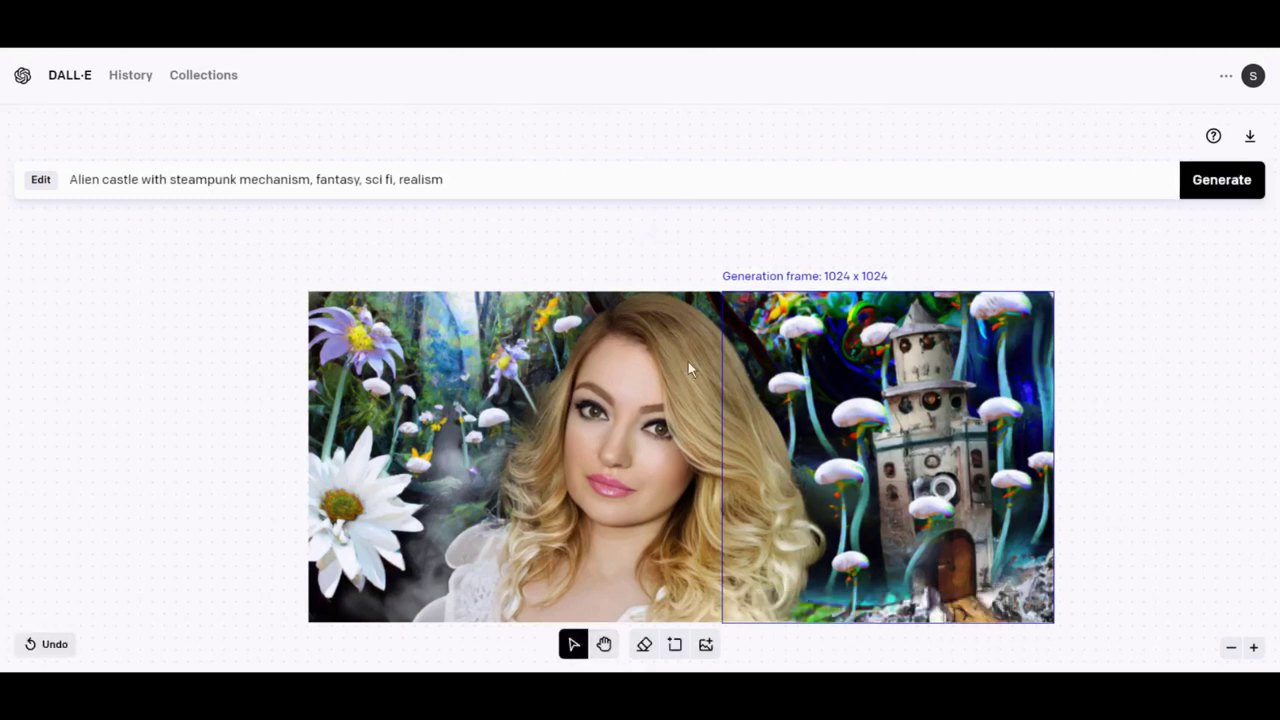
Step: Place a frame over the top-left and change the prompt to 'Colorful nebula, alien planet'
{"action": "left_click", "coordinate": [675, 645]}
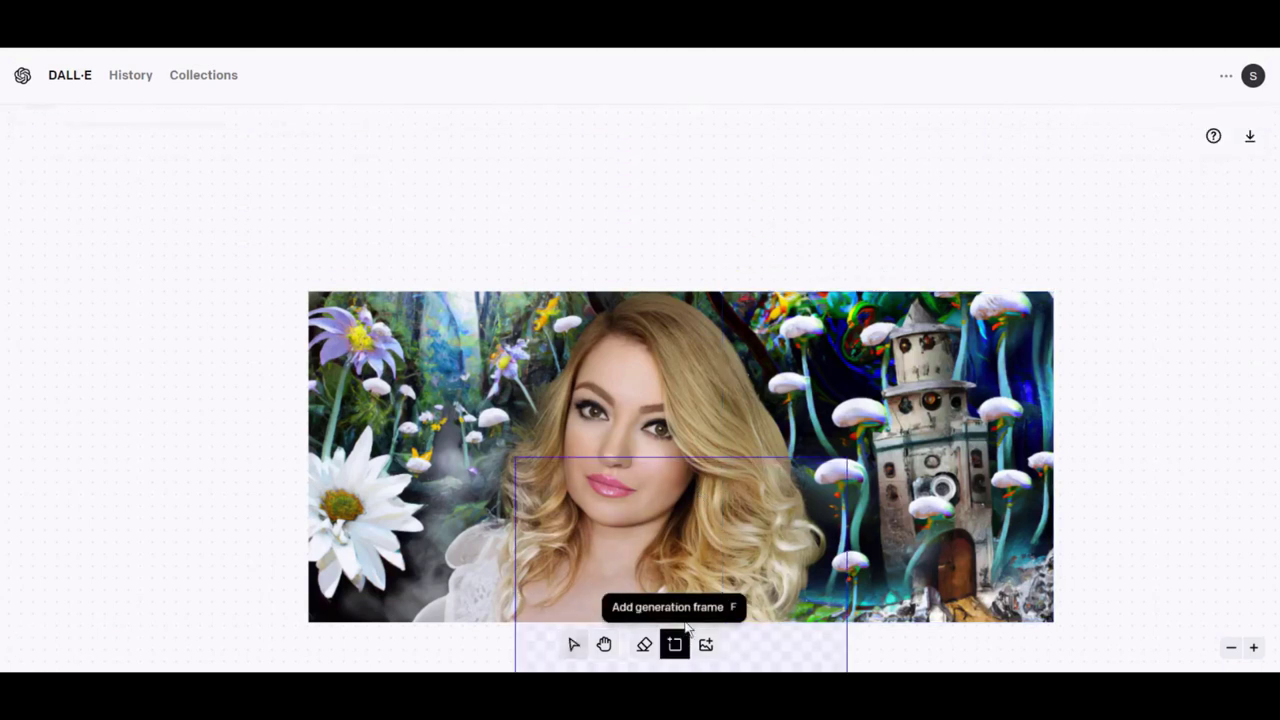
{"action": "left_click", "coordinate": [462, 260]}
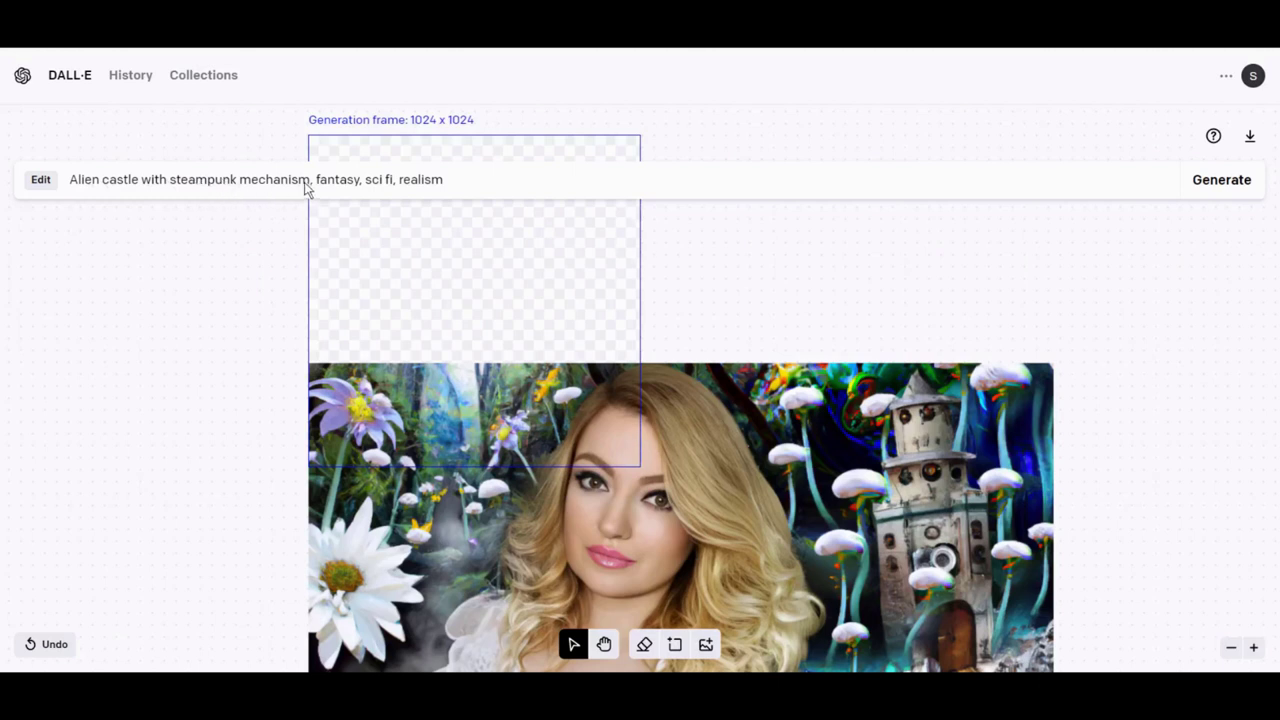
{"action": "left_click_drag", "start_coordinate": [311, 180], "coordinate": [70, 183]}
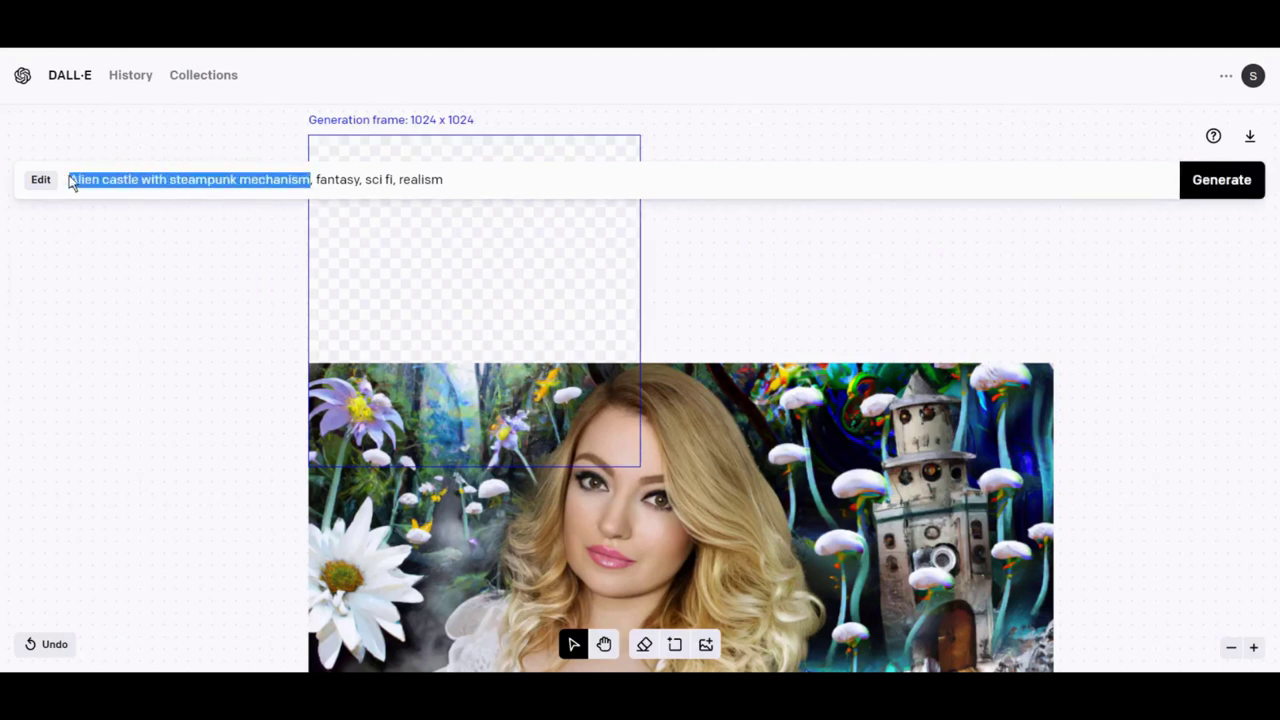
{"action": "key", "text": "BackSpace"}
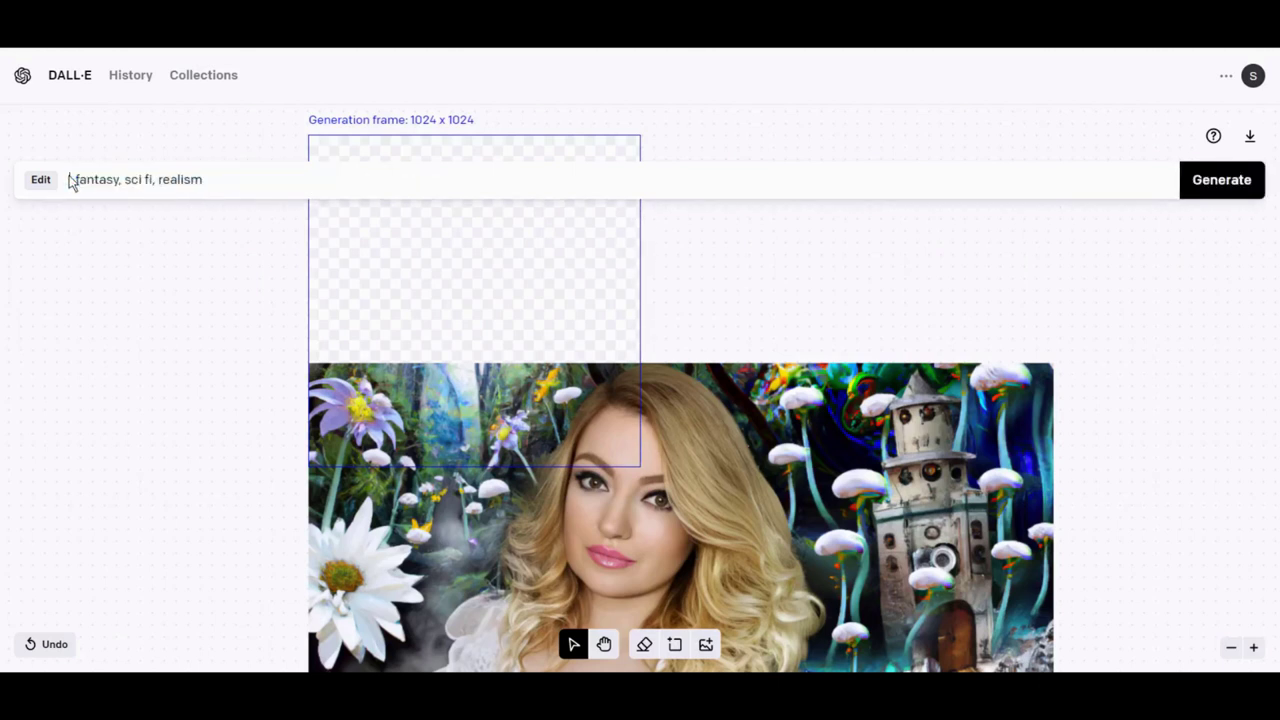
{"action": "type", "text": "Colorful, "}
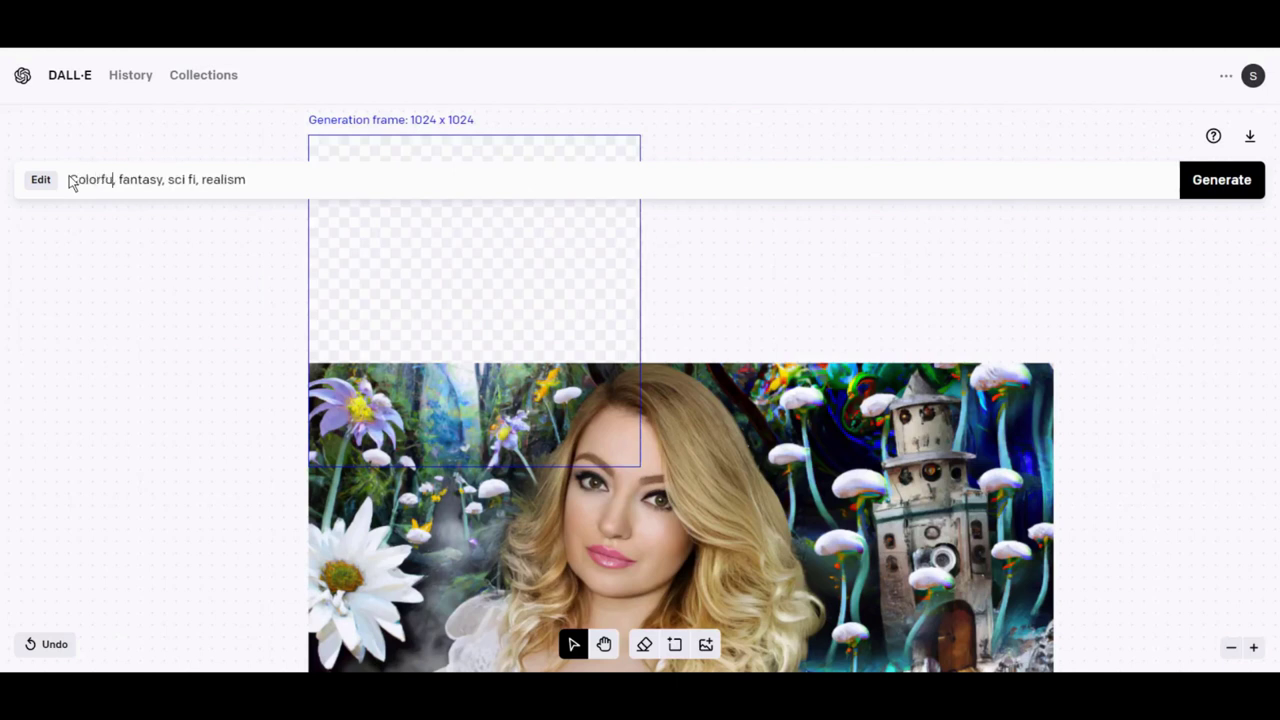
{"action": "type", "text": " nebu"}
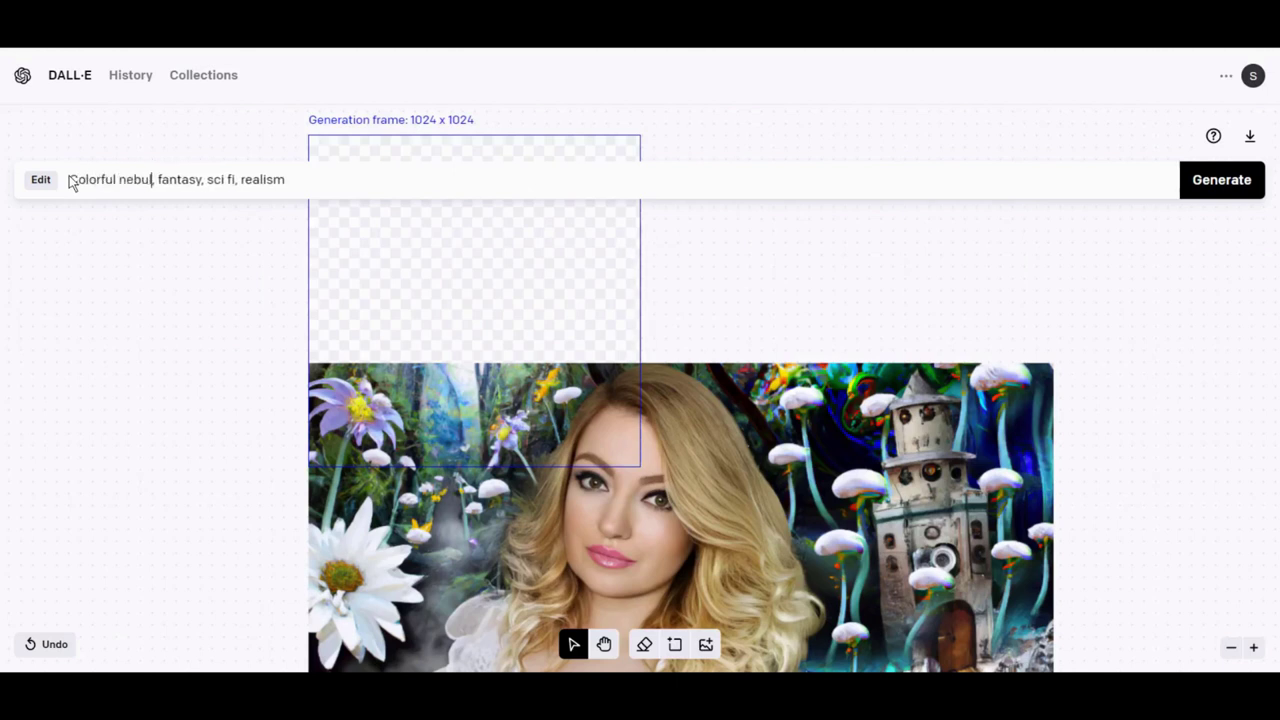
{"action": "type", "text": "la, "}
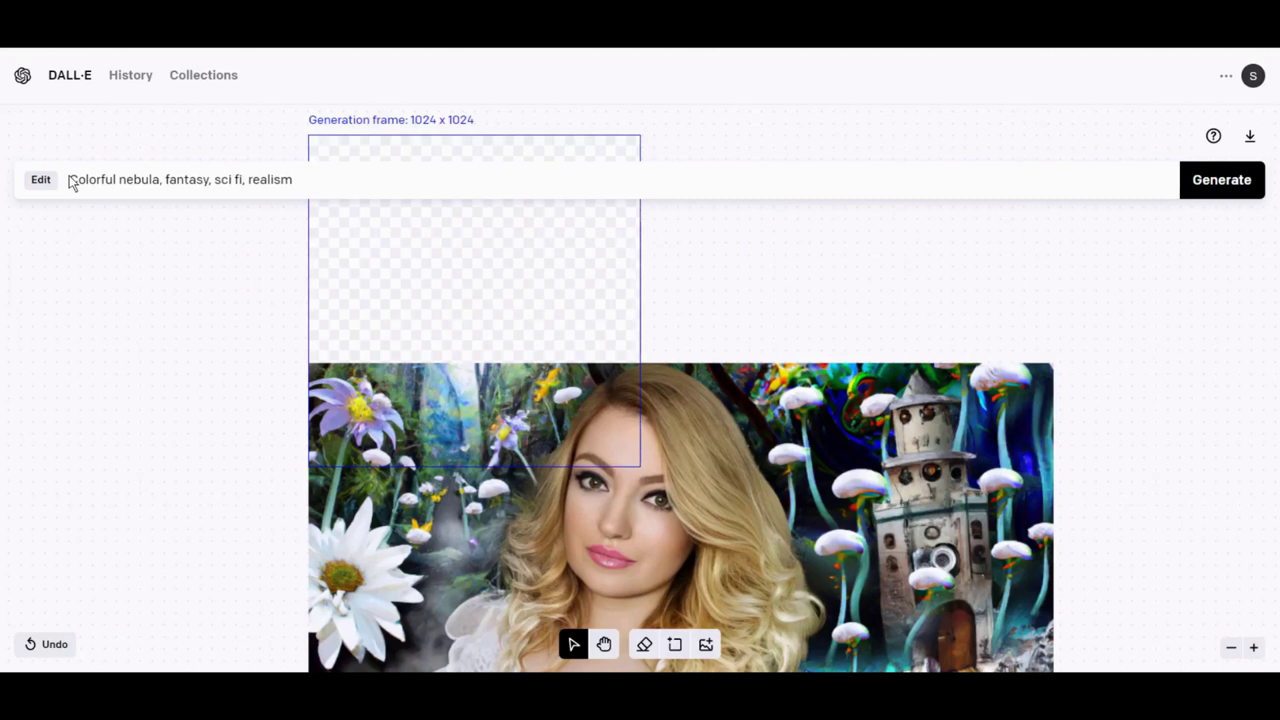
{"action": "type", "text": "a"}
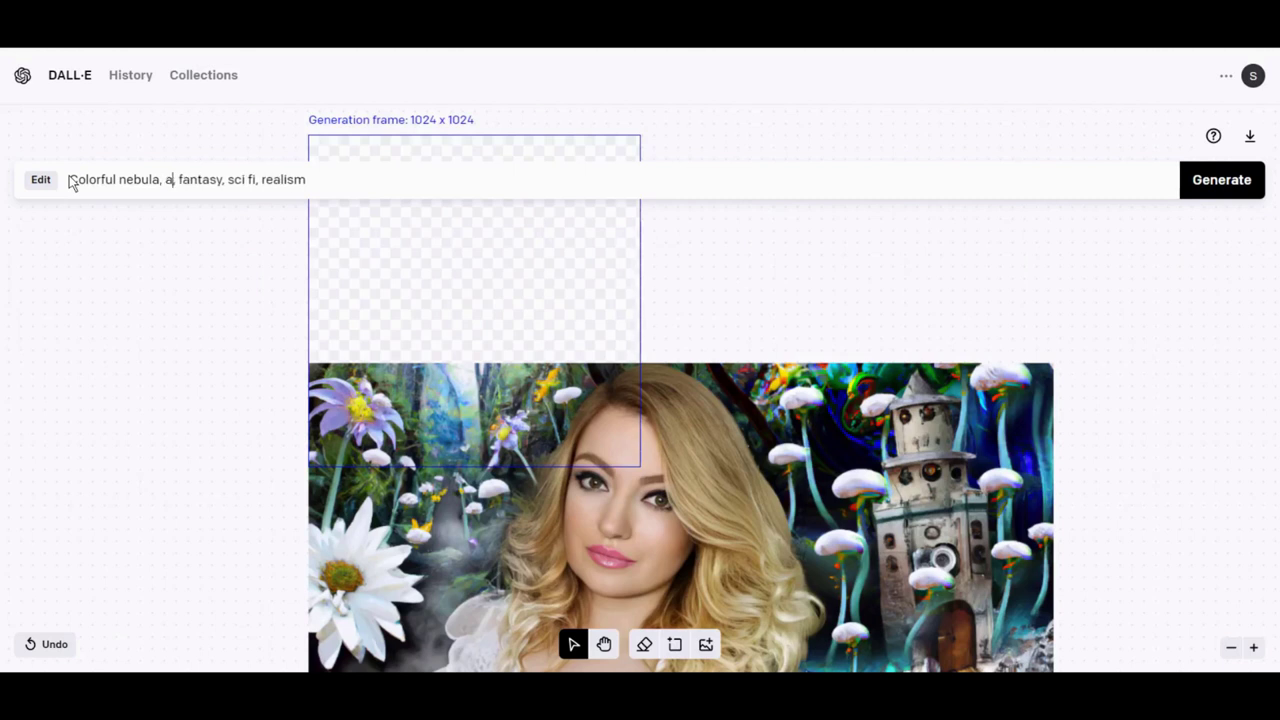
{"action": "type", "text": "lien planet"}
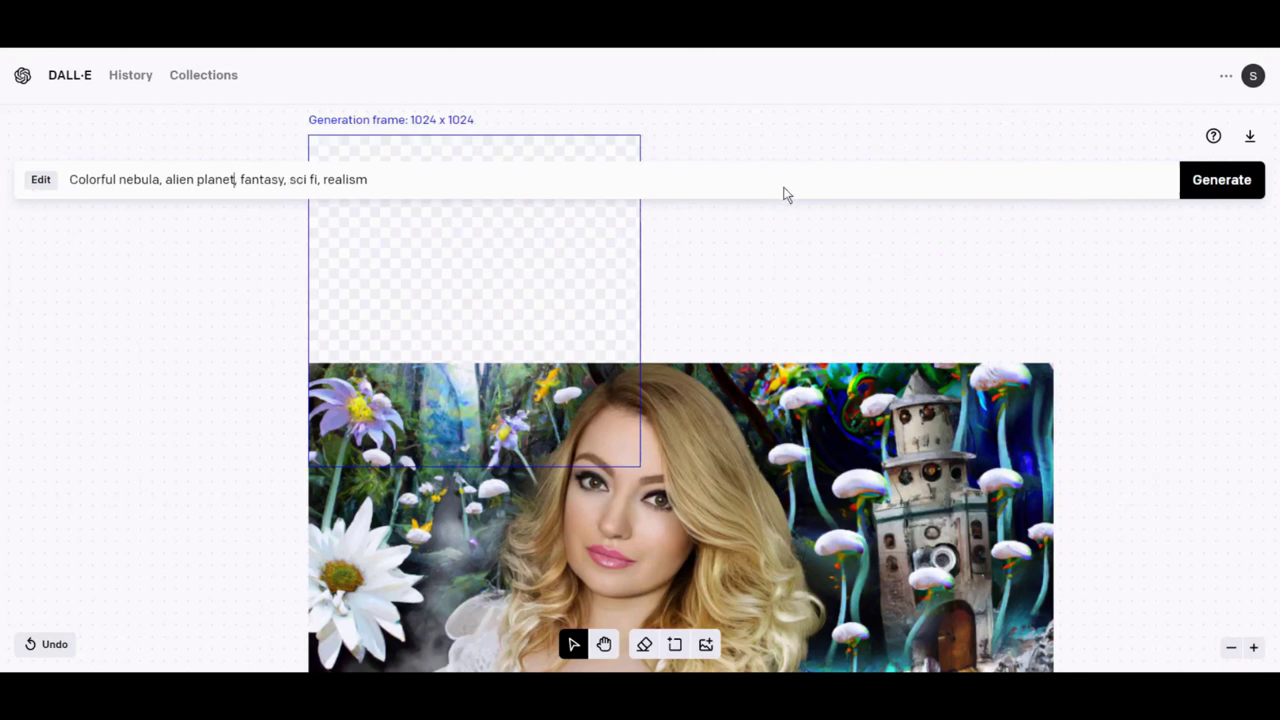
Step: Generate glowing planets above a misty forest in the top-left frame and accept the result
{"action": "left_click", "coordinate": [1214, 188]}
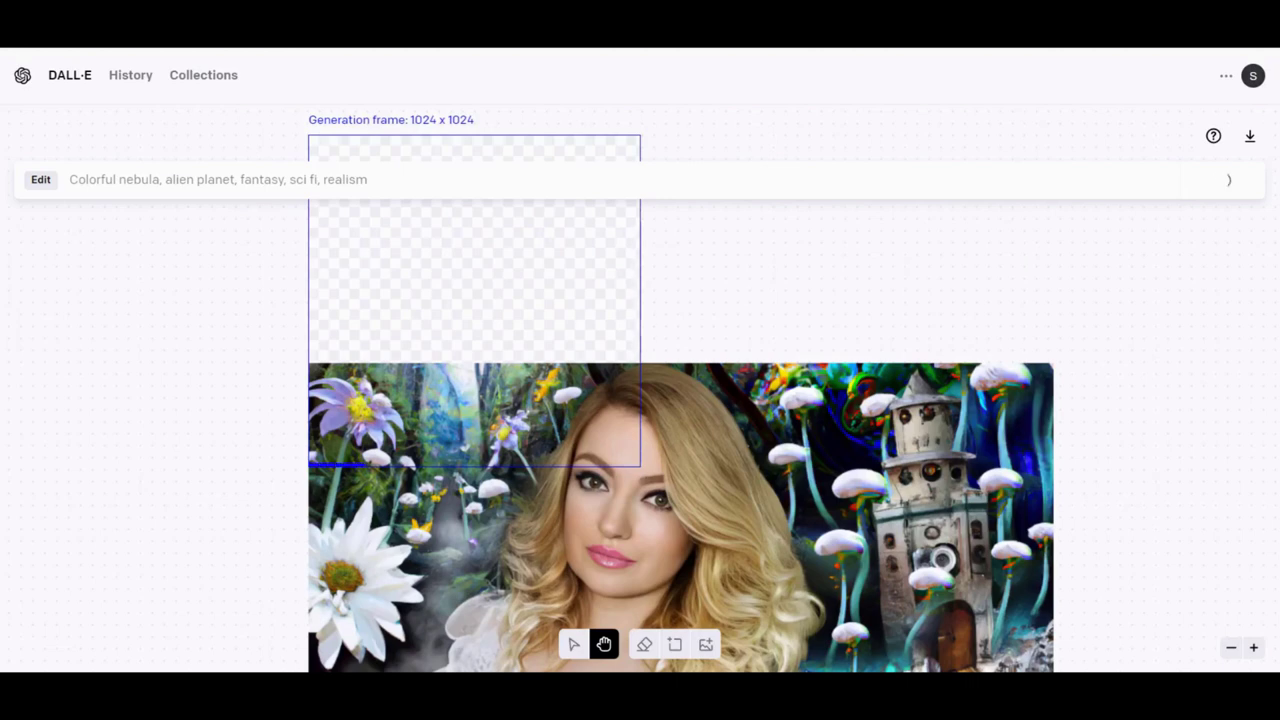
{"action": "scroll", "coordinate": [1000, 563], "scroll_direction": "down", "scroll_amount": 2}
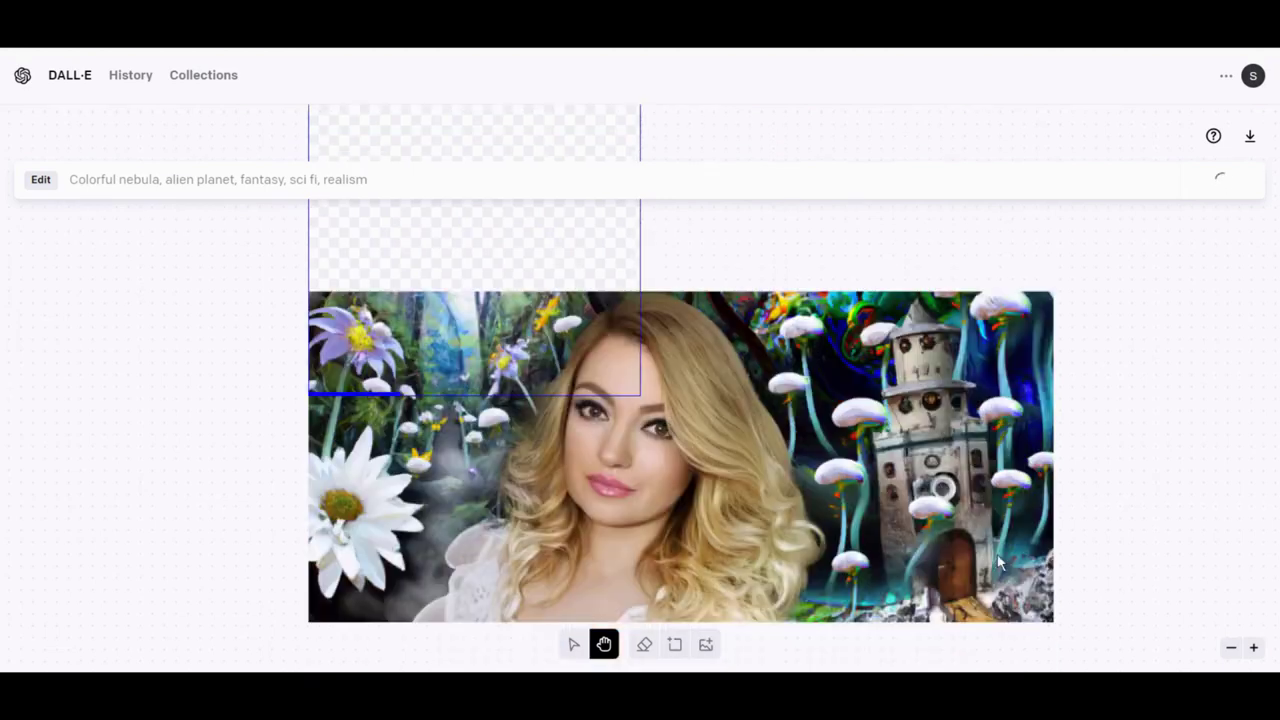
{"action": "scroll", "coordinate": [965, 510], "scroll_direction": "up", "scroll_amount": 2}
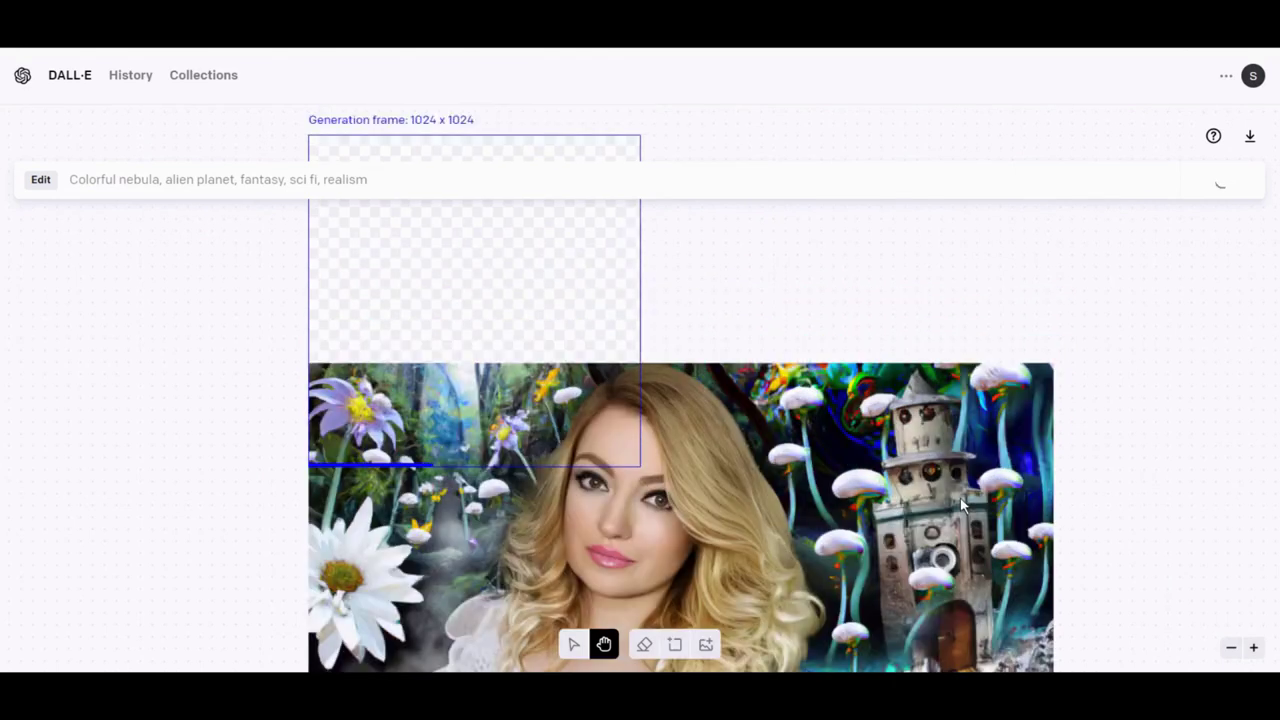
{"action": "scroll", "coordinate": [965, 510], "scroll_direction": "down", "scroll_amount": 2}
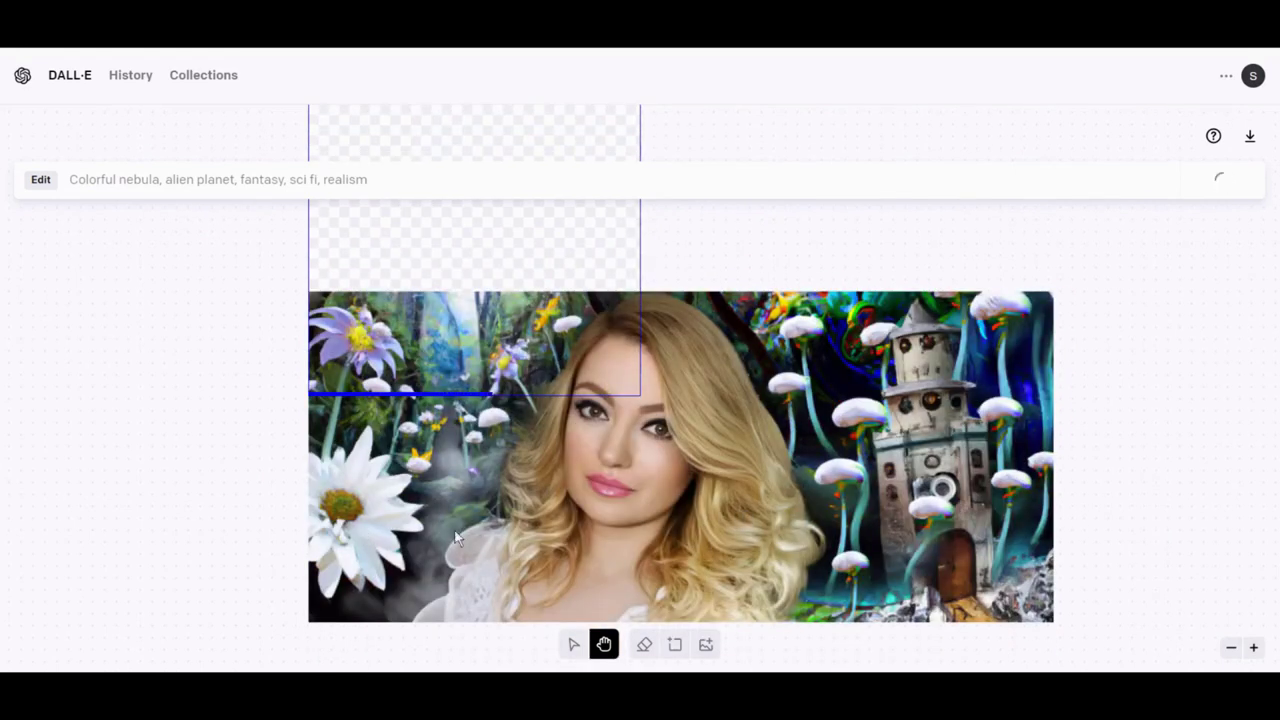
{"action": "scroll", "coordinate": [900, 530], "scroll_direction": "up", "scroll_amount": 2}
{"action": "scroll", "coordinate": [955, 519], "scroll_direction": "up", "scroll_amount": 2}
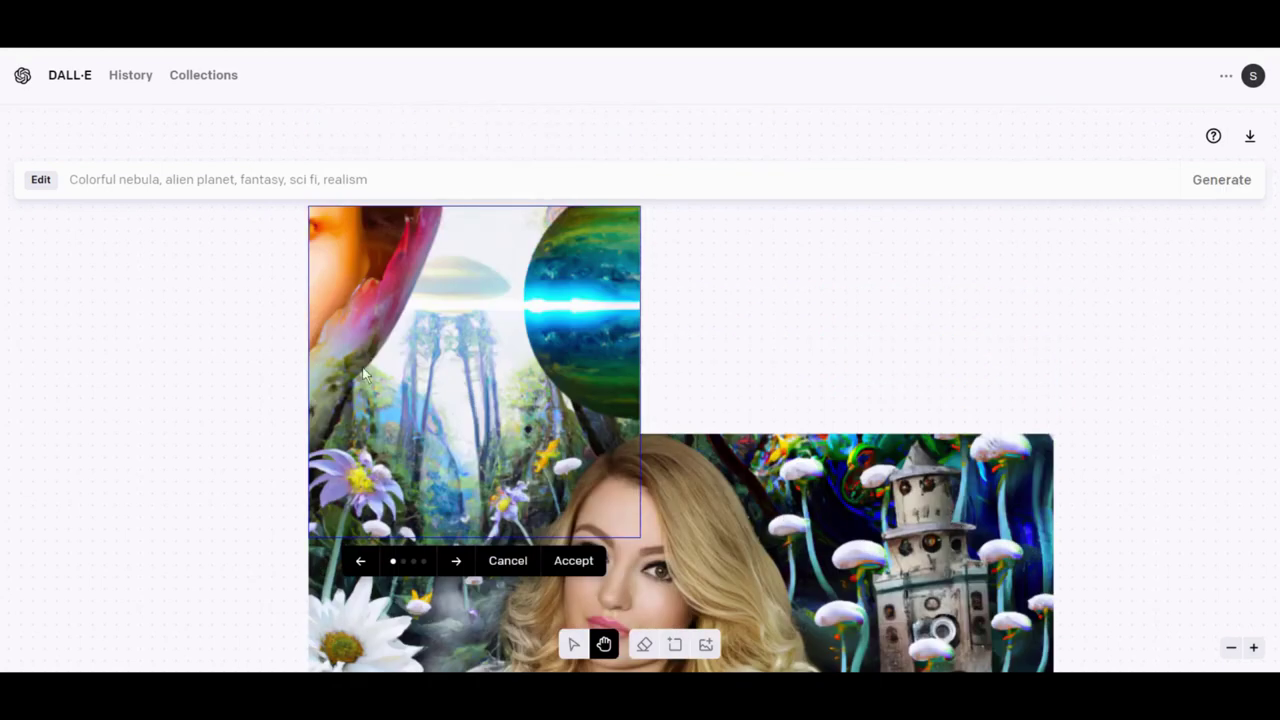
{"action": "scroll", "coordinate": [339, 303], "scroll_direction": "up", "scroll_amount": 2}
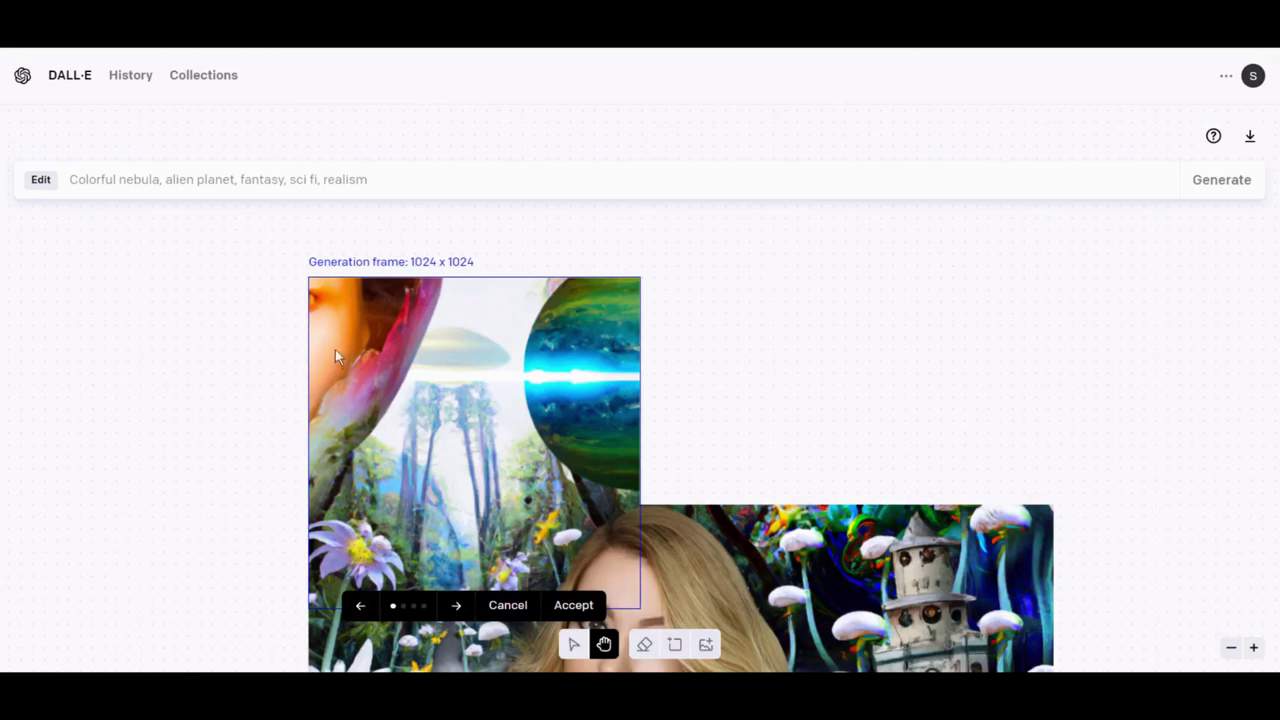
{"action": "scroll", "coordinate": [335, 360], "scroll_direction": "down", "scroll_amount": 2}
{"action": "scroll", "coordinate": [335, 370], "scroll_direction": "up", "scroll_amount": 2}
{"action": "scroll", "coordinate": [299, 378], "scroll_direction": "down", "scroll_amount": 2}
{"action": "scroll", "coordinate": [299, 378], "scroll_direction": "up", "scroll_amount": 2}
{"action": "scroll", "coordinate": [299, 381], "scroll_direction": "down", "scroll_amount": 2}
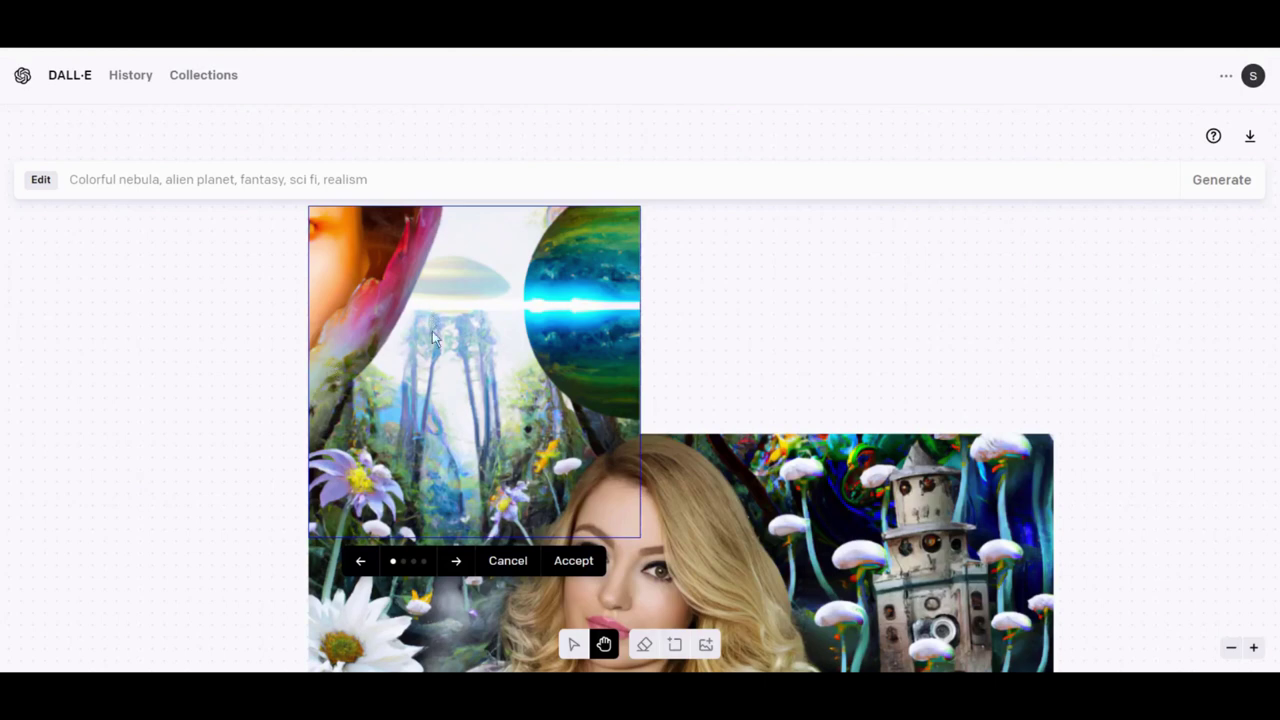
{"action": "left_click", "coordinate": [573, 560]}
{"action": "scroll", "coordinate": [812, 440], "scroll_direction": "up", "scroll_amount": 2}
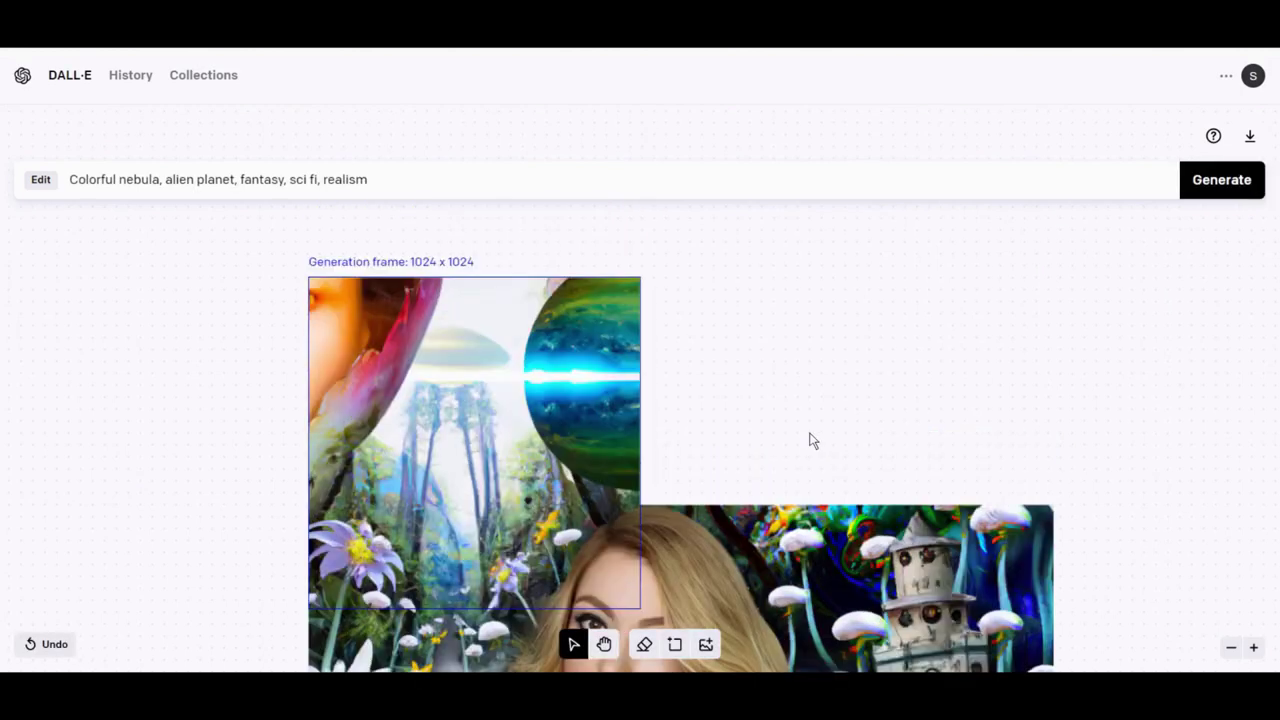
{"action": "scroll", "coordinate": [1017, 333], "scroll_direction": "down", "scroll_amount": 4}
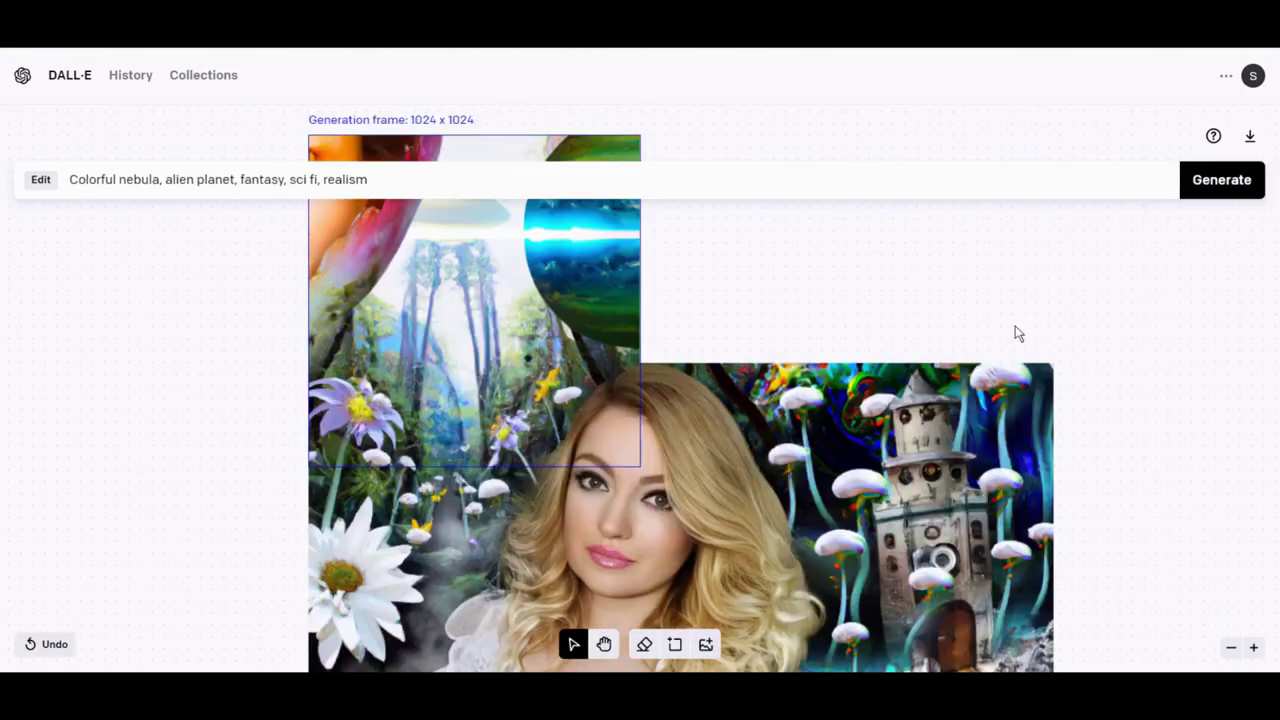
{"action": "scroll", "coordinate": [715, 331], "scroll_direction": "up", "scroll_amount": 4}
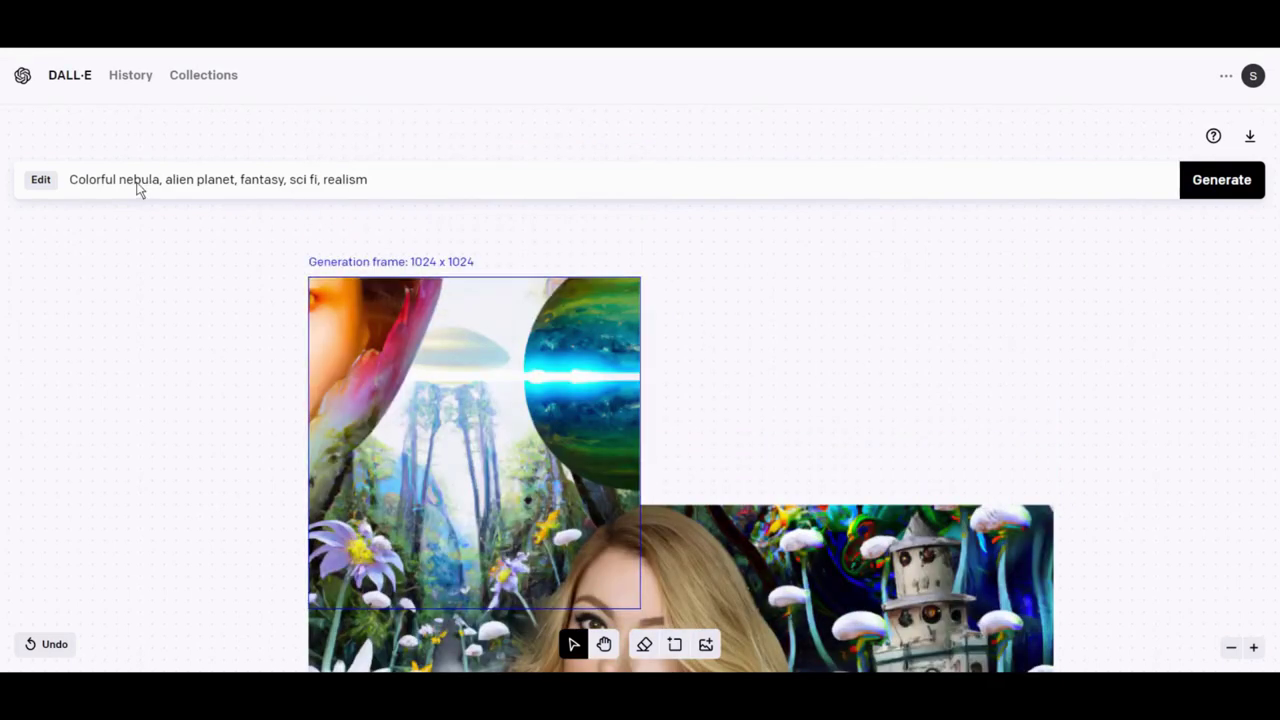
{"action": "scroll", "coordinate": [338, 442], "scroll_direction": "down", "scroll_amount": 2}
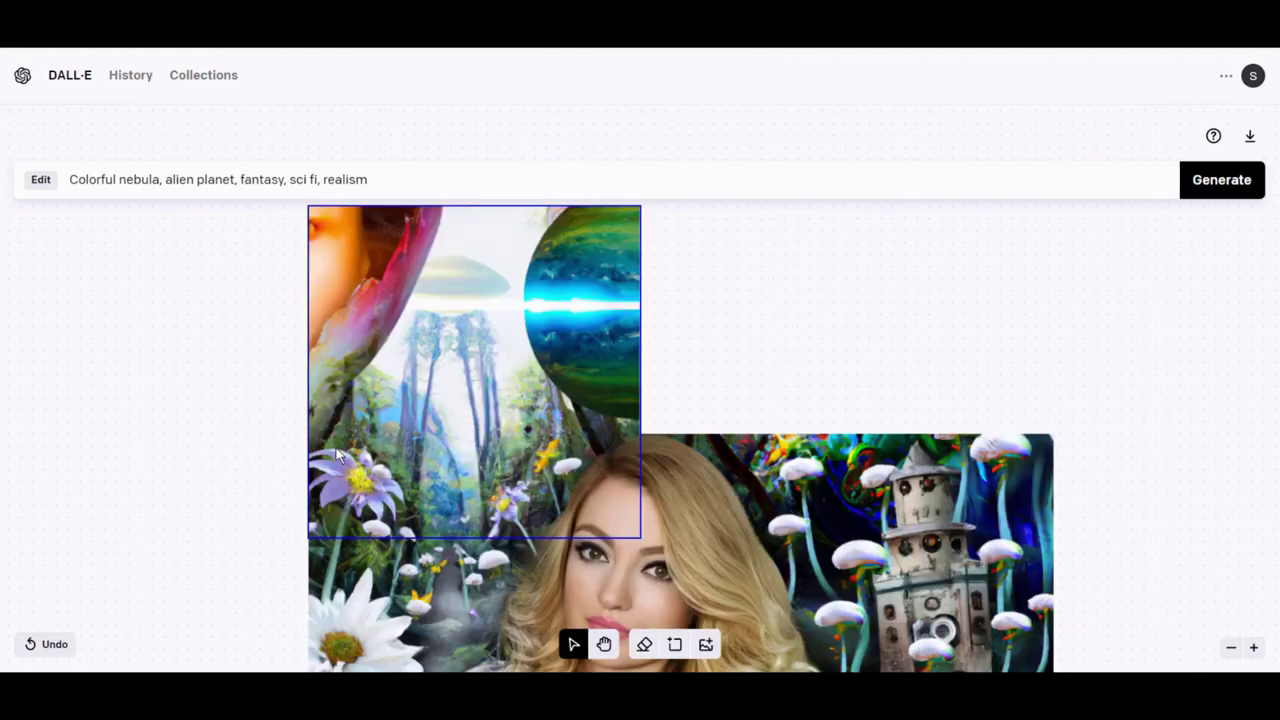
{"action": "scroll", "coordinate": [385, 325], "scroll_direction": "up", "scroll_amount": 2}
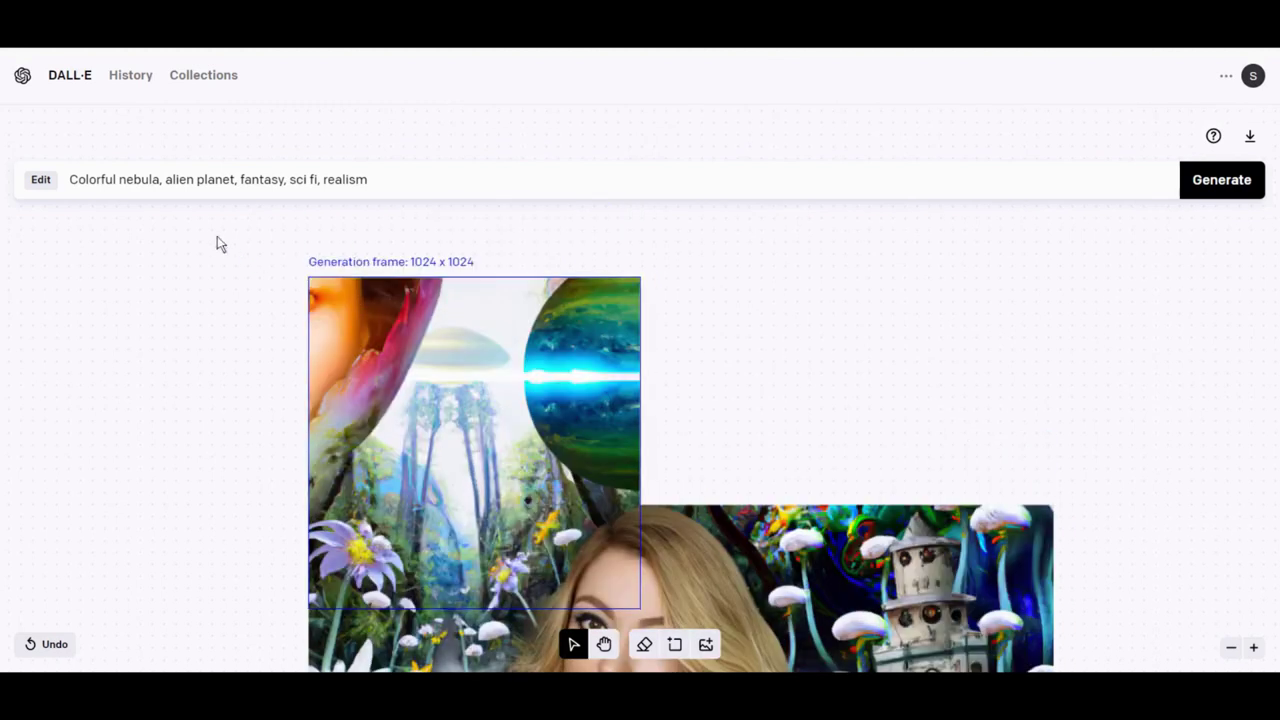
Step: Place a frame over the sky above the portrait and remove 'alien planet' from the prompt
{"action": "left_click", "coordinate": [678, 648]}
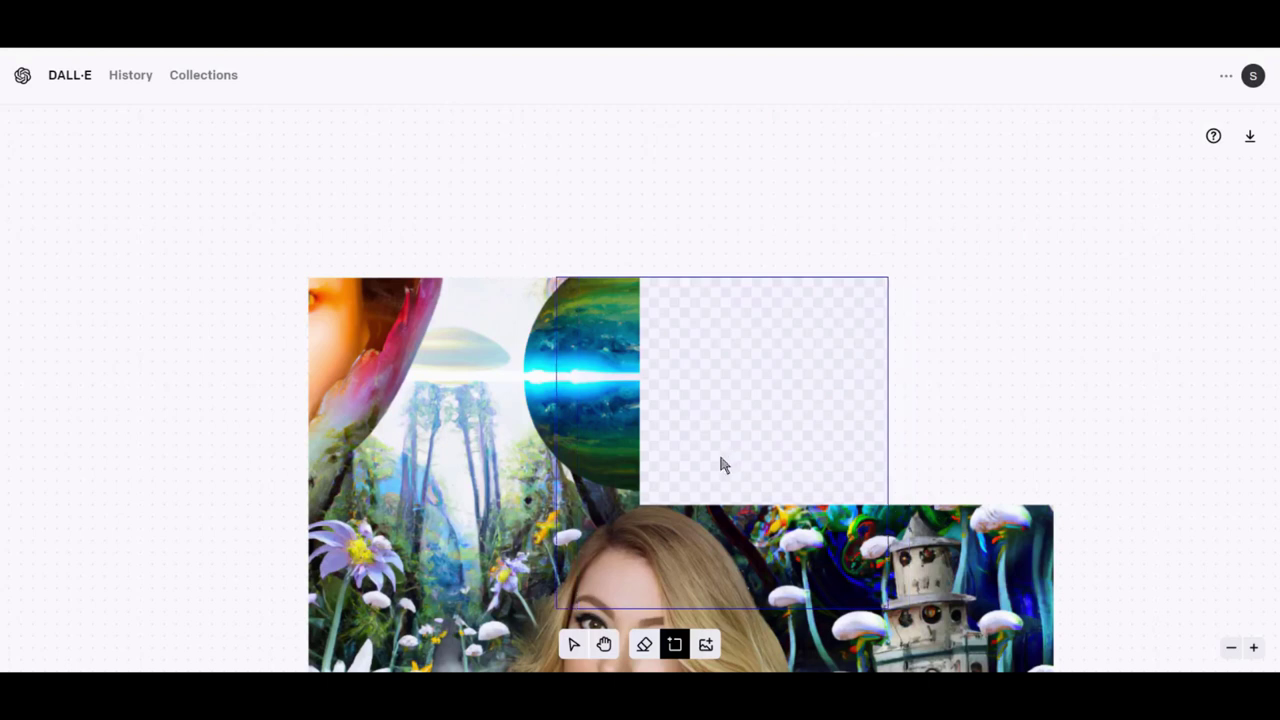
{"action": "left_click", "coordinate": [720, 457]}
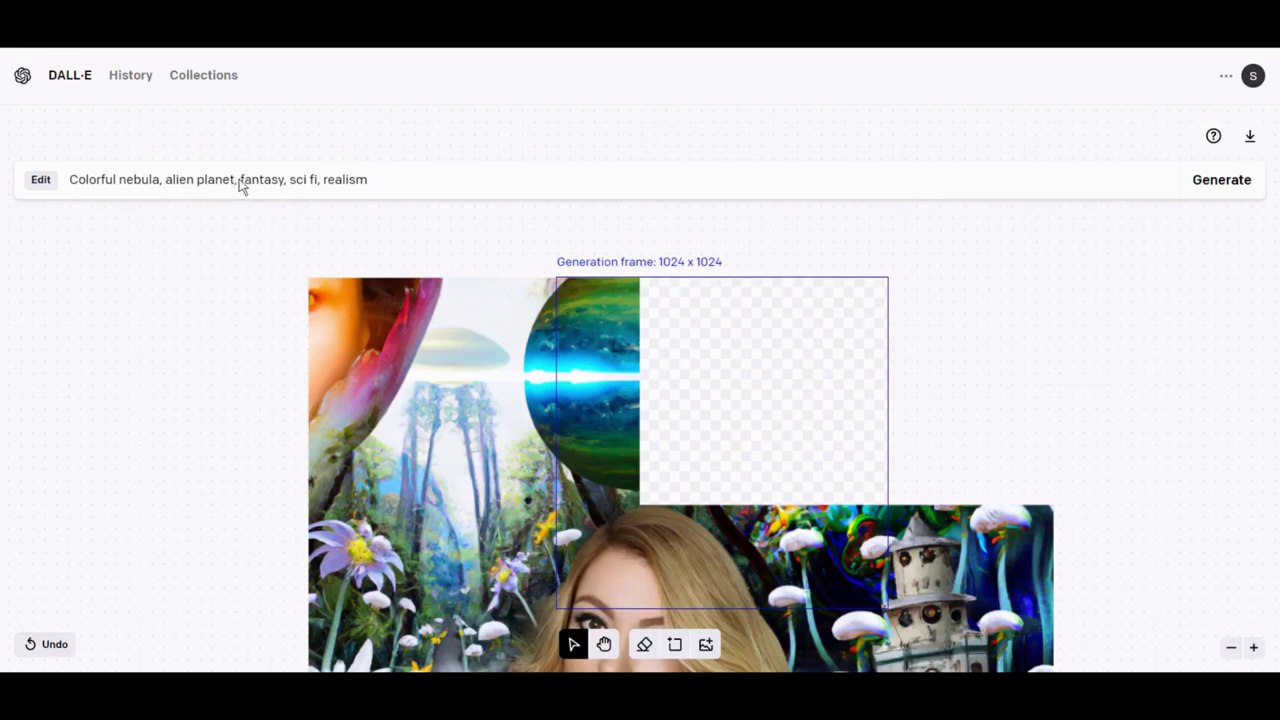
{"action": "left_click_drag", "start_coordinate": [240, 187], "coordinate": [166, 186]}
{"action": "key", "text": "BackSpace"}
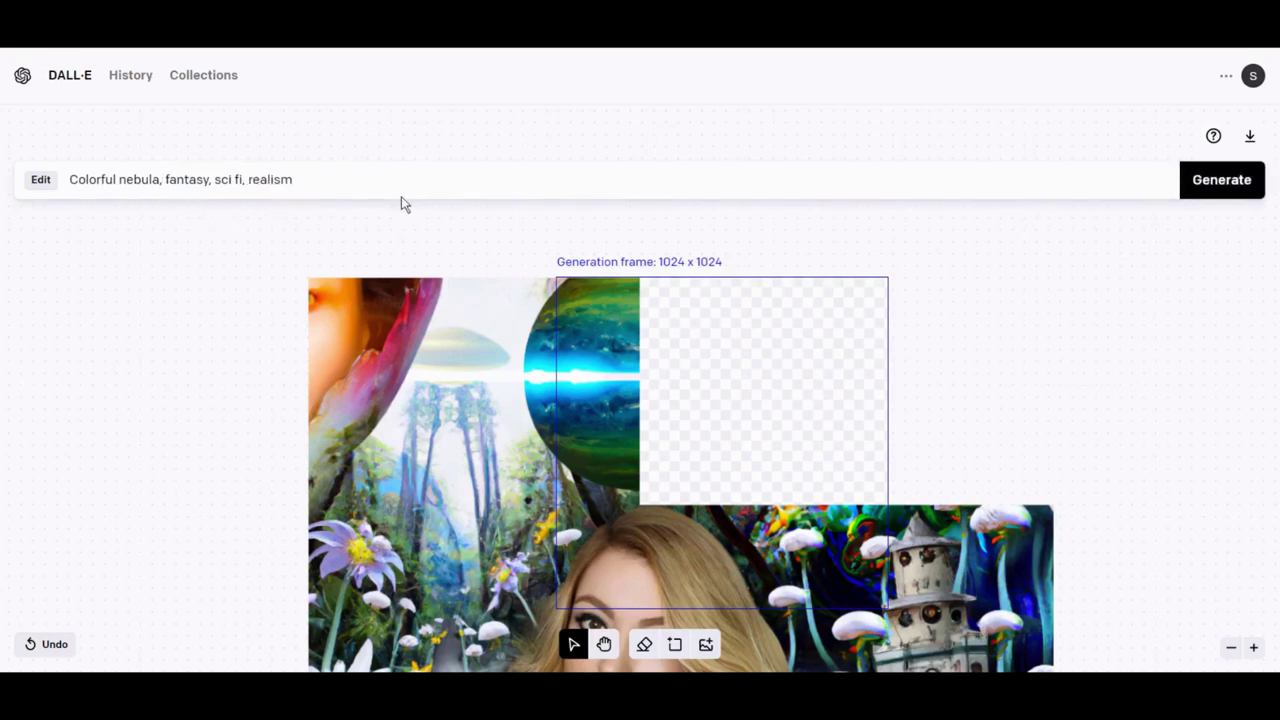
Step: Generate the glowing green-blue planet with colourful nebula and accept it
{"action": "left_click", "coordinate": [1209, 186]}
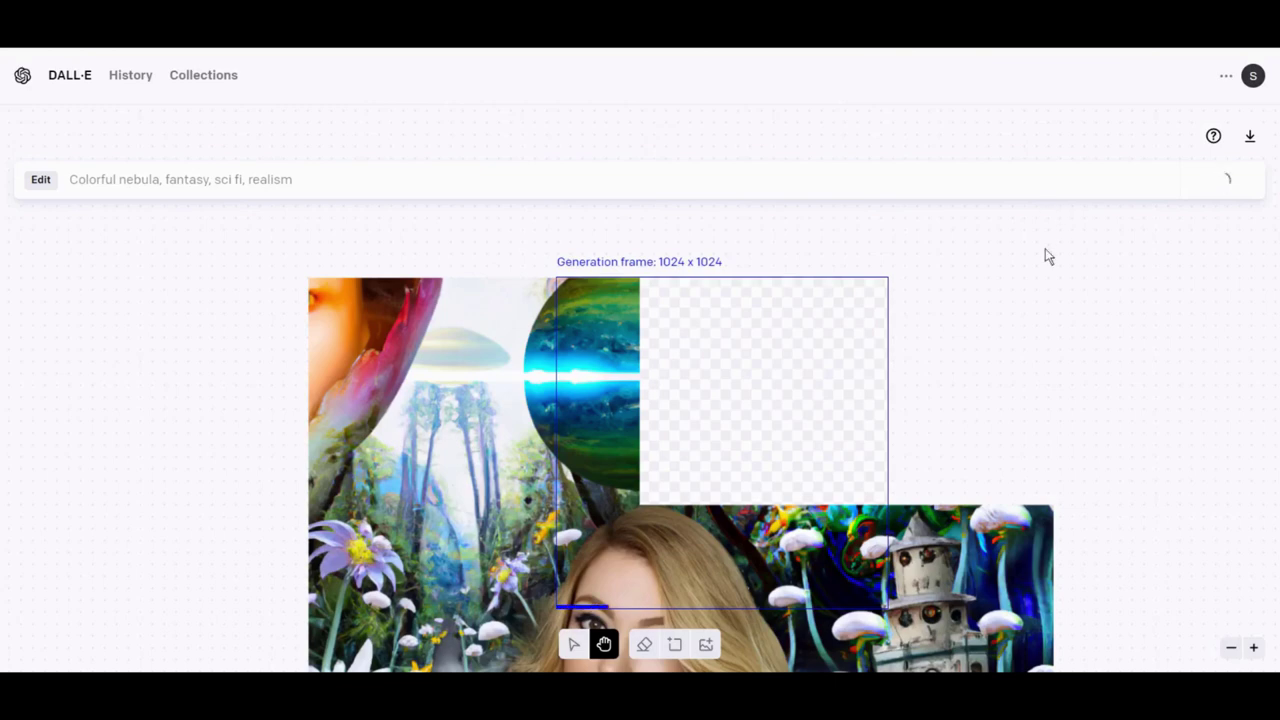
{"action": "scroll", "coordinate": [1066, 360], "scroll_direction": "down", "scroll_amount": 2}
{"action": "scroll", "coordinate": [1091, 364], "scroll_direction": "down", "scroll_amount": 1}
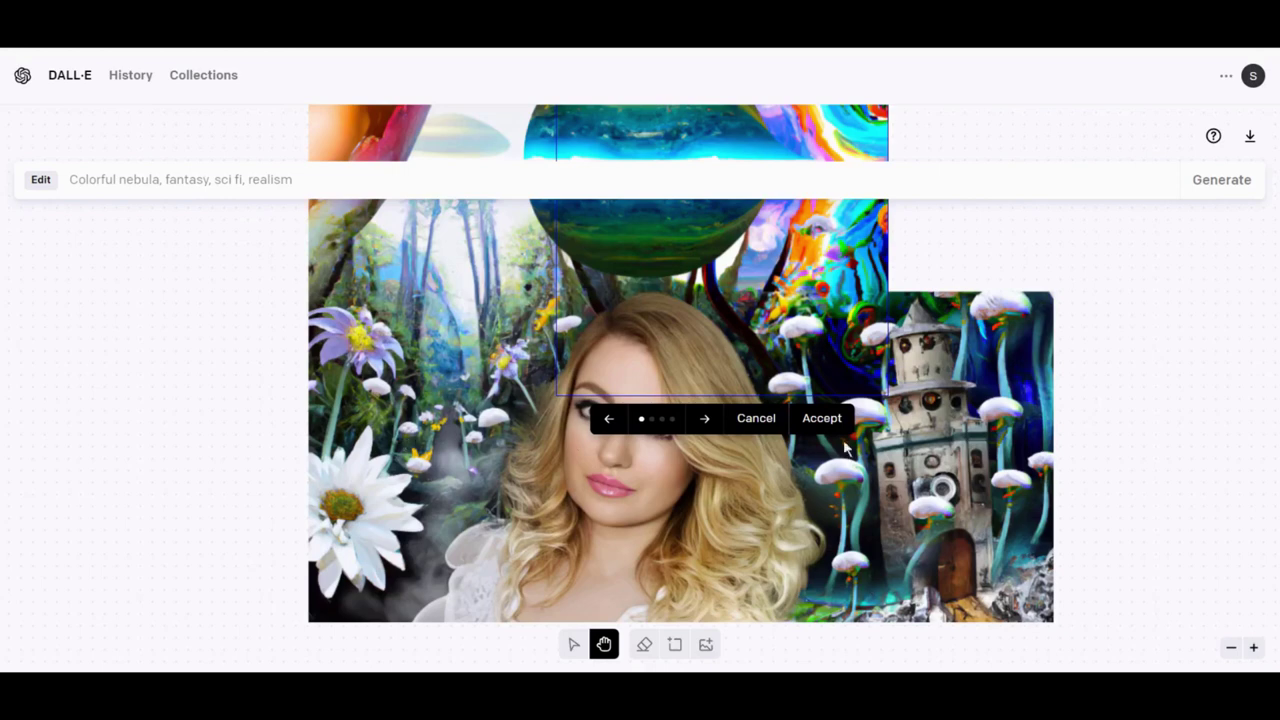
{"action": "scroll", "coordinate": [1067, 396], "scroll_direction": "up", "scroll_amount": 2}
{"action": "scroll", "coordinate": [1100, 352], "scroll_direction": "up", "scroll_amount": 2}
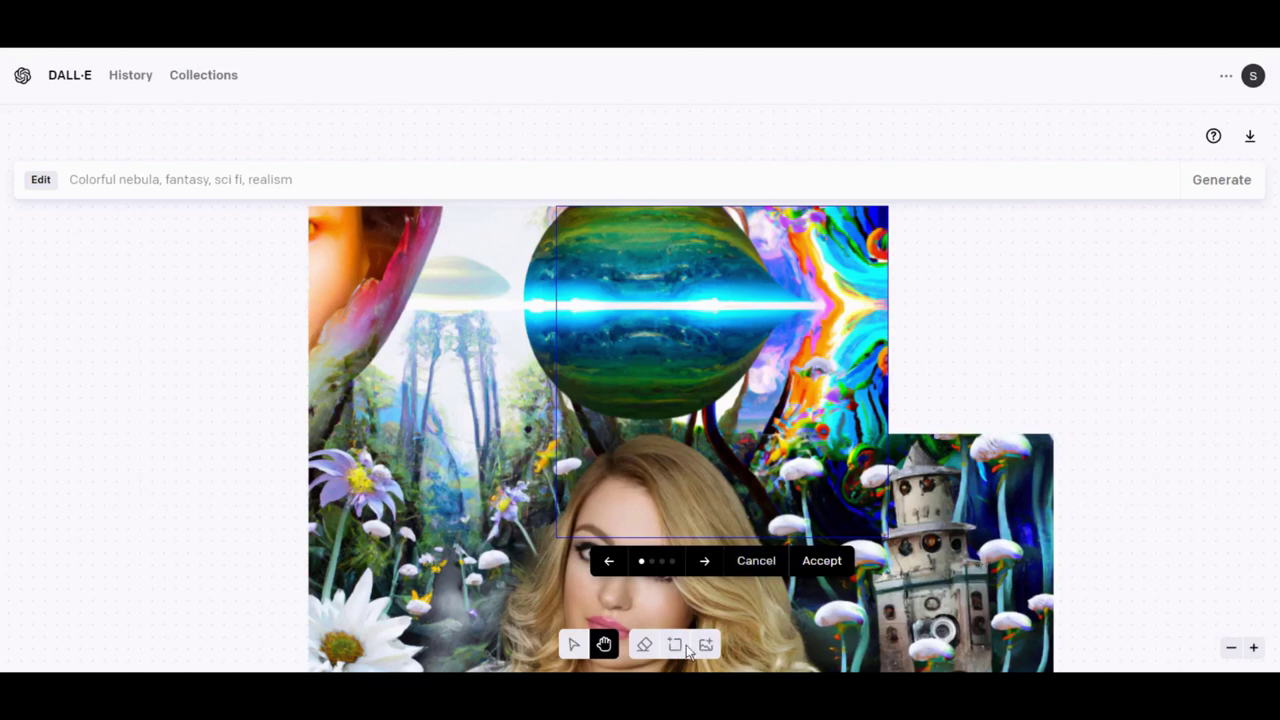
{"action": "left_click", "coordinate": [822, 561]}
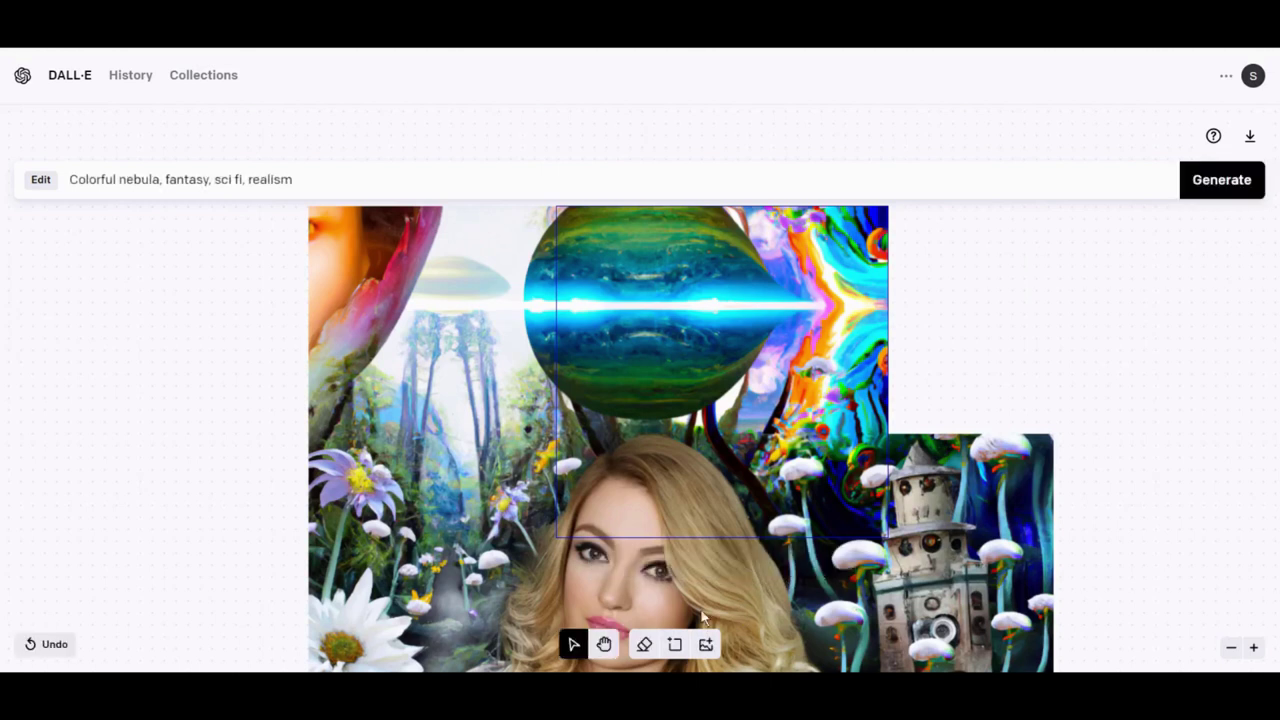
Step: Frame the empty top-right corner and rewrite the prompt as 'Mountain castle, fantasy, dreamy, realism'
{"action": "left_click", "coordinate": [675, 646]}
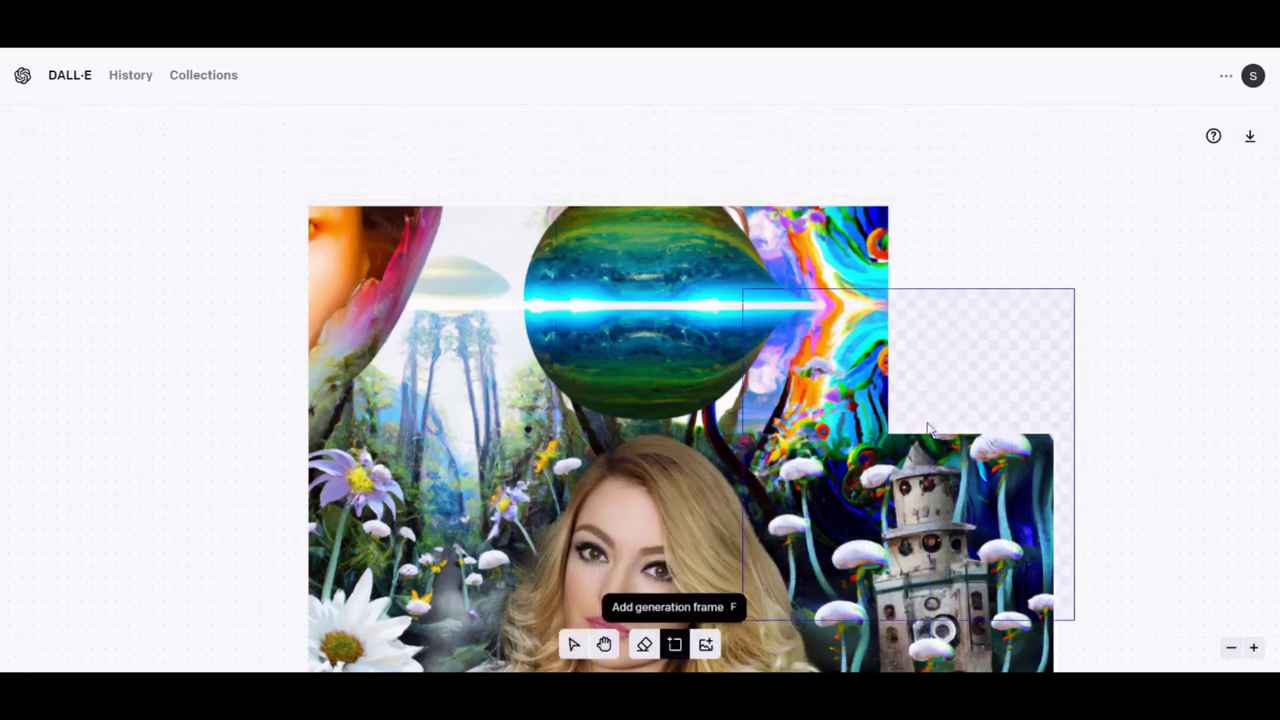
{"action": "left_click", "coordinate": [885, 397]}
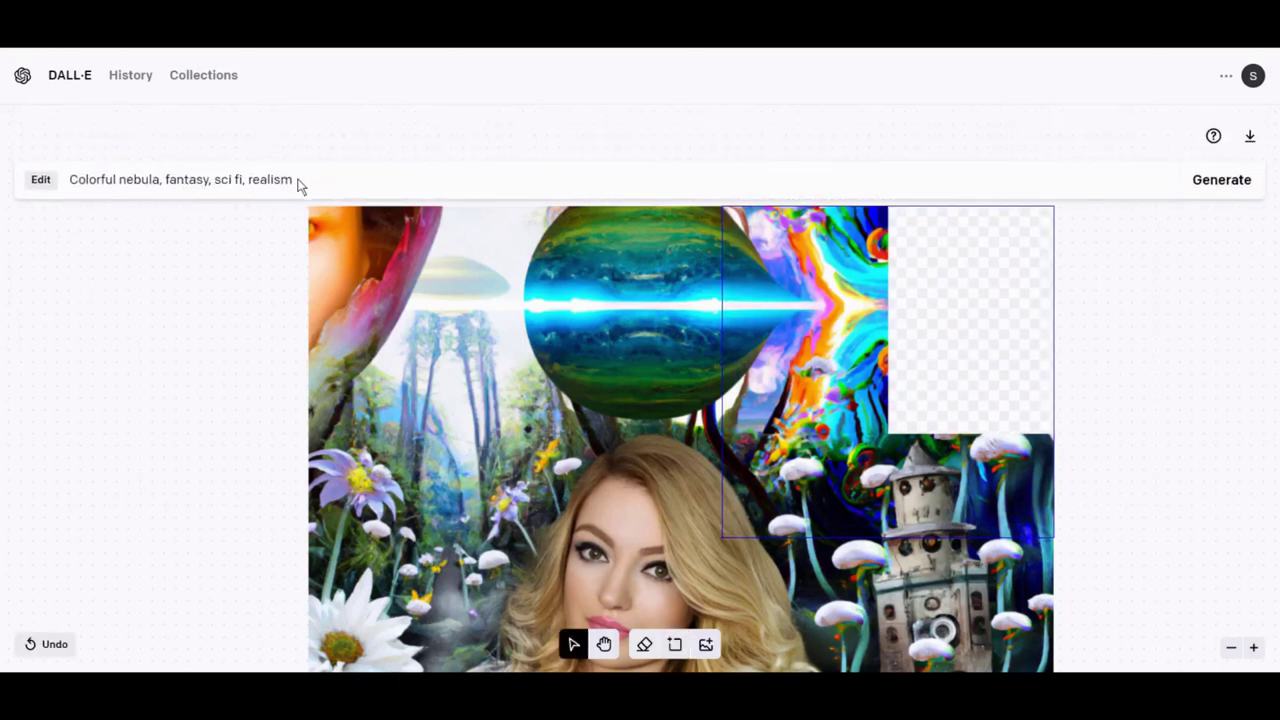
{"action": "left_click_drag", "start_coordinate": [160, 180], "coordinate": [68, 184]}
{"action": "key", "text": "BackSpace"}
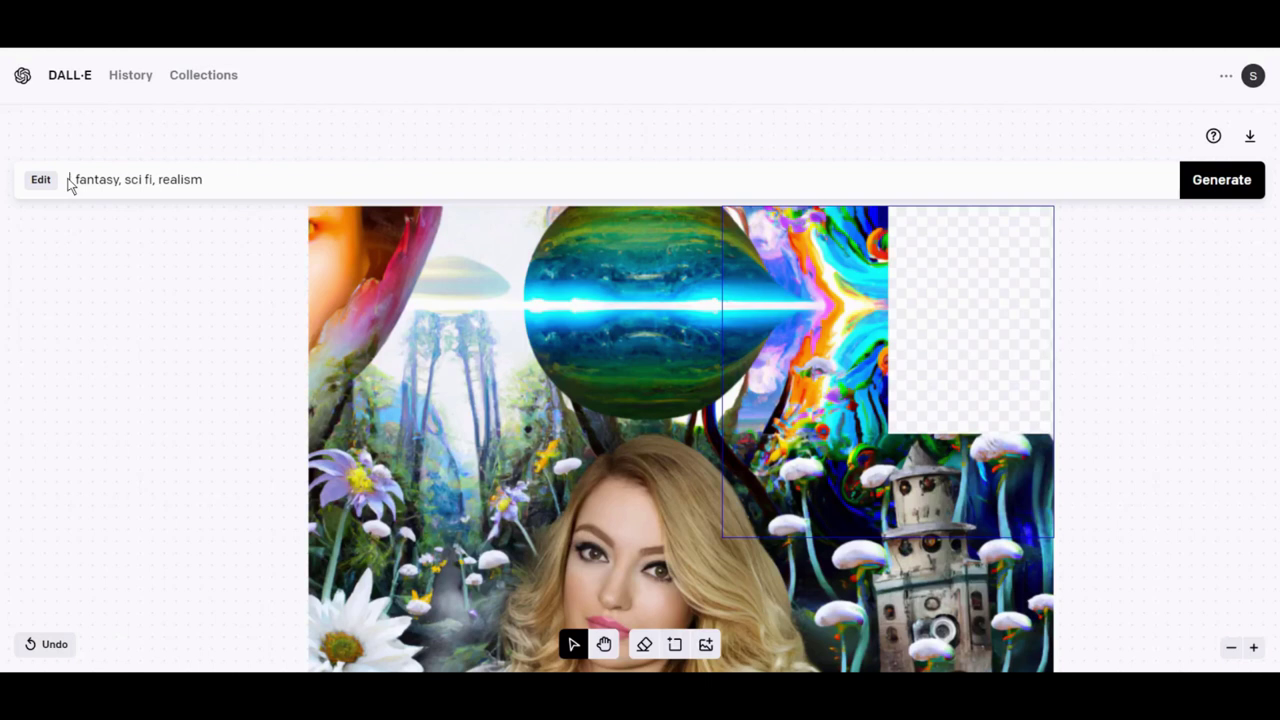
{"action": "type", "text": "Mountain"}
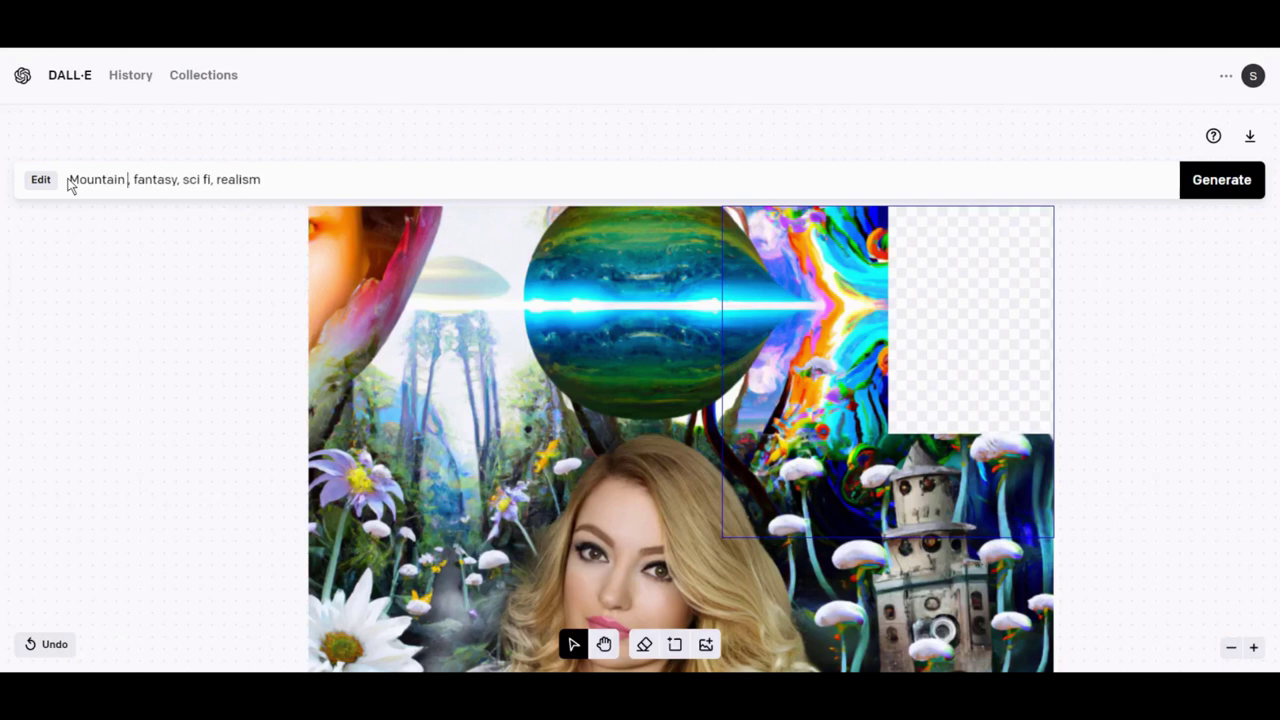
{"action": "type", "text": " cas"}
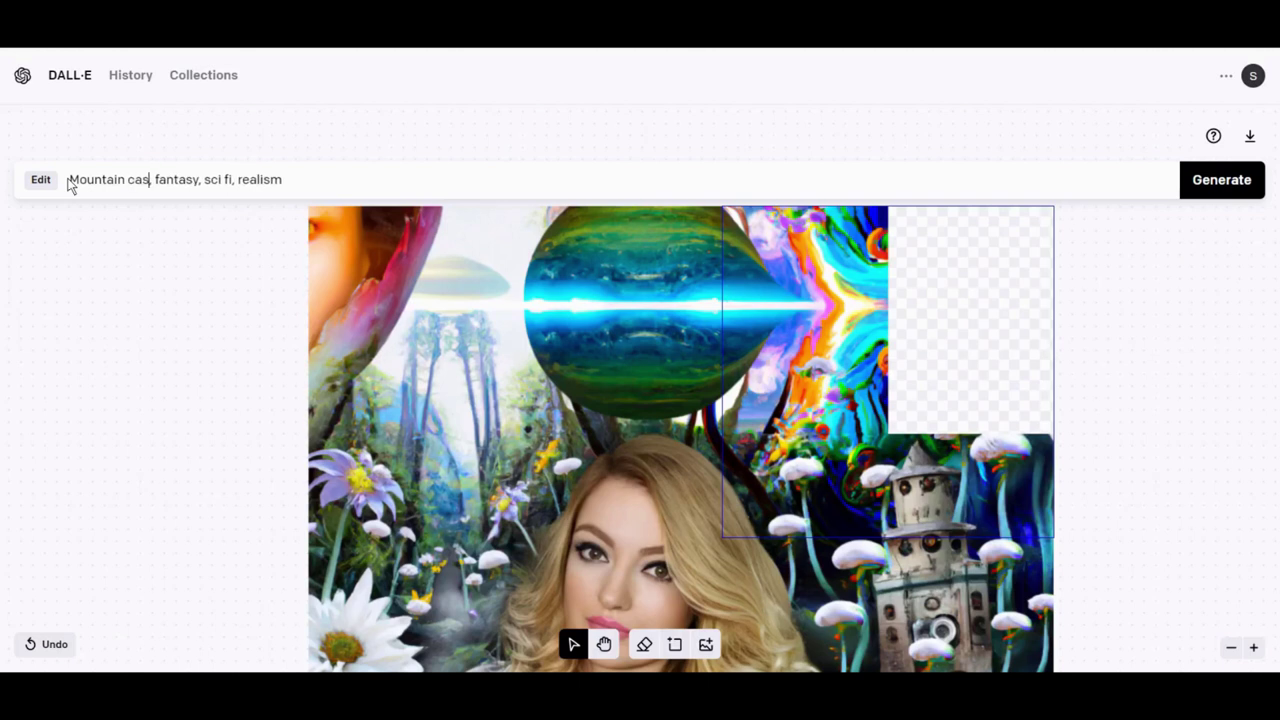
{"action": "type", "text": "tle"}
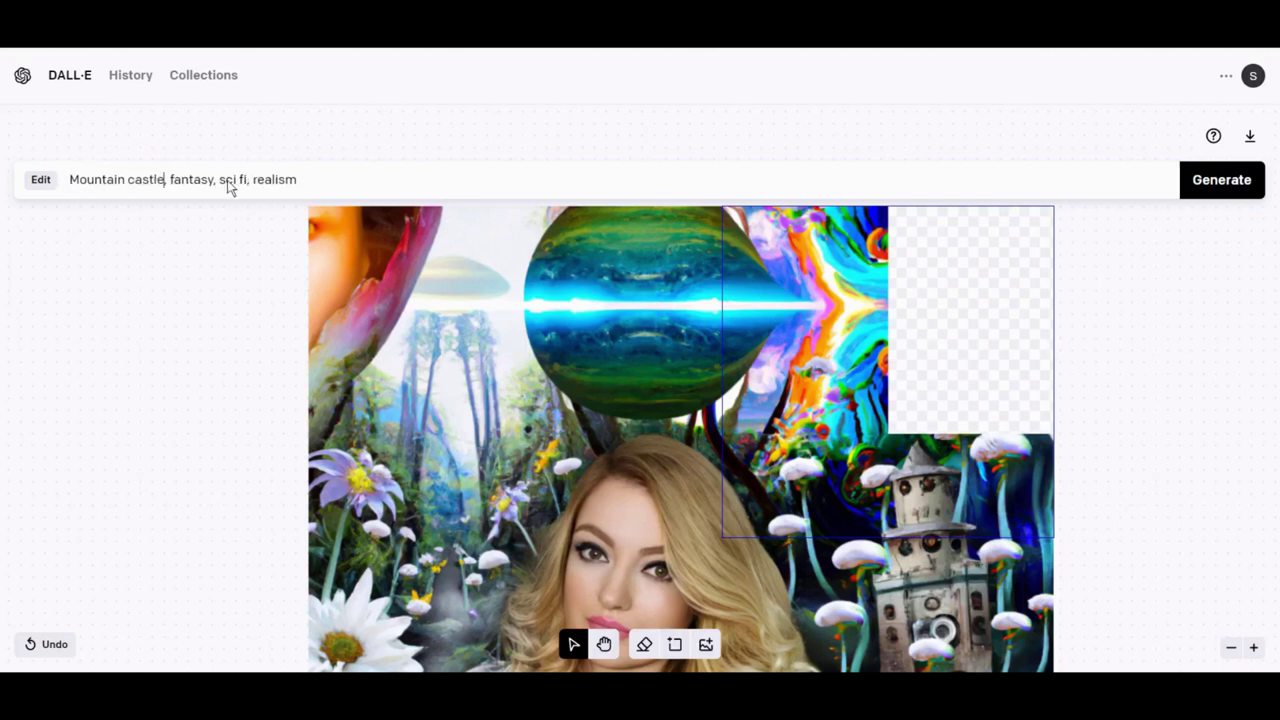
{"action": "left_click_drag", "start_coordinate": [219, 186], "coordinate": [255, 185]}
{"action": "key", "text": "BackSpace"}
{"action": "key", "text": "BackSpace"}
{"action": "type", "text": "dre"}
{"action": "type", "text": "amy,"}
{"action": "key", "text": "BackSpace"}
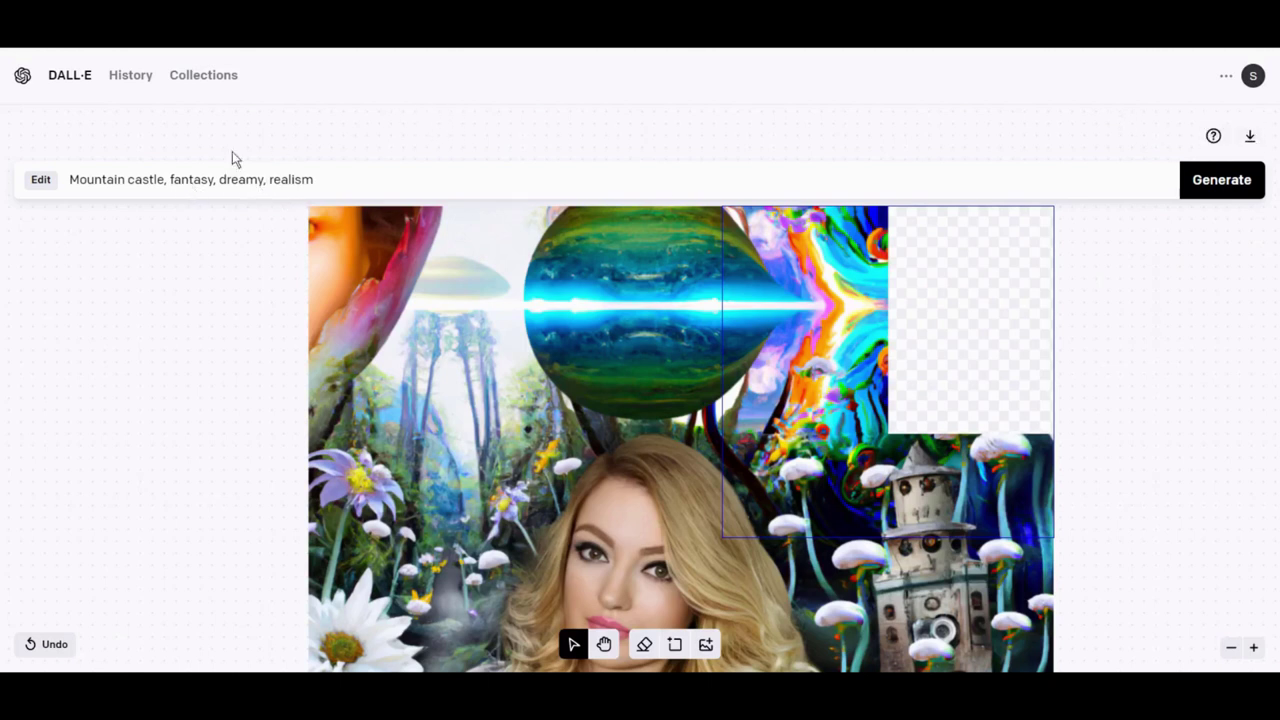
Step: Generate top-right corner fills from the Mountain castle prompt, yielding mirrored psychedelic swirl options
{"action": "left_click", "coordinate": [1240, 184]}
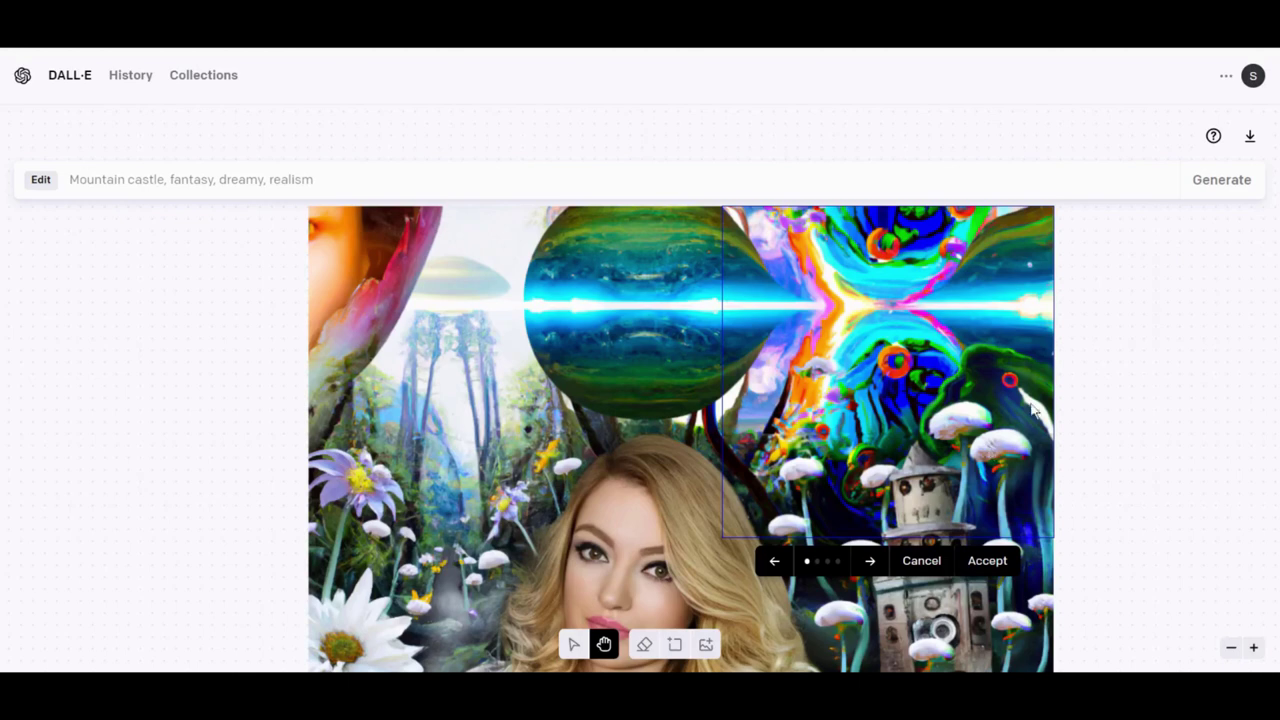
{"action": "scroll", "coordinate": [1014, 360], "scroll_direction": "down", "scroll_amount": 2}
{"action": "scroll", "coordinate": [452, 247], "scroll_direction": "up", "scroll_amount": 3}
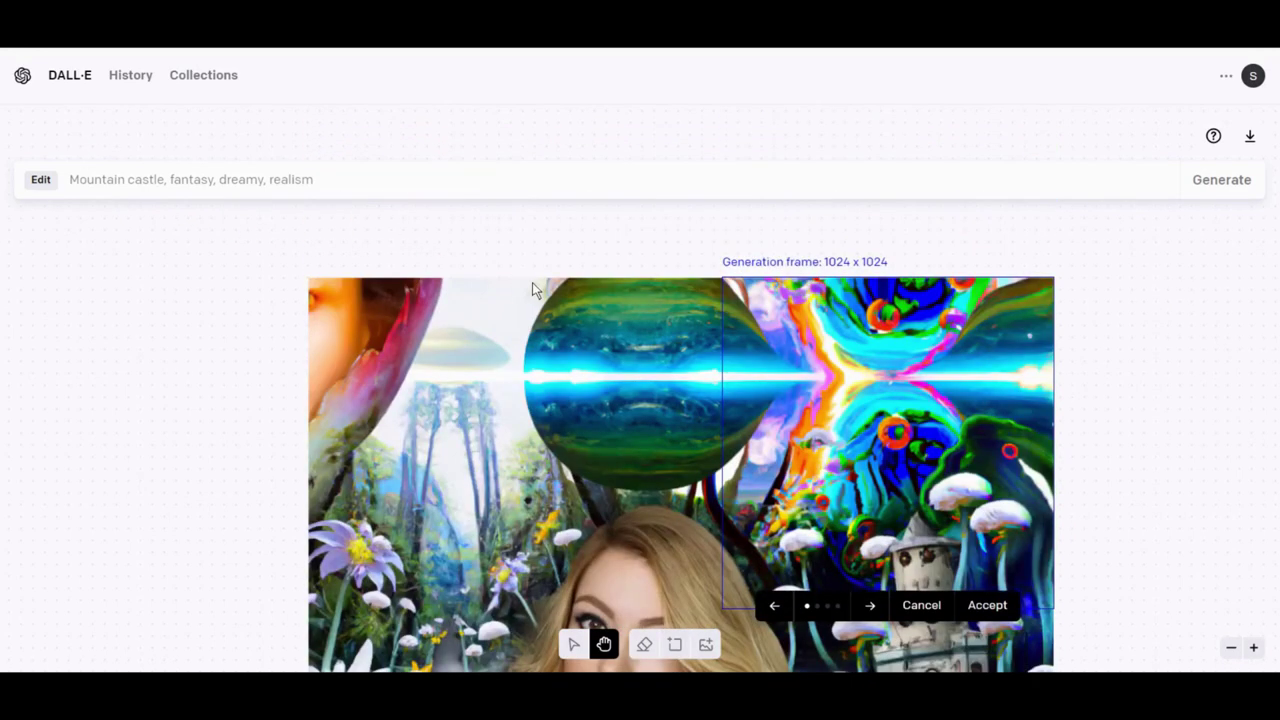
{"action": "scroll", "coordinate": [620, 295], "scroll_direction": "down", "scroll_amount": 2}
{"action": "scroll", "coordinate": [820, 297], "scroll_direction": "up", "scroll_amount": 1}
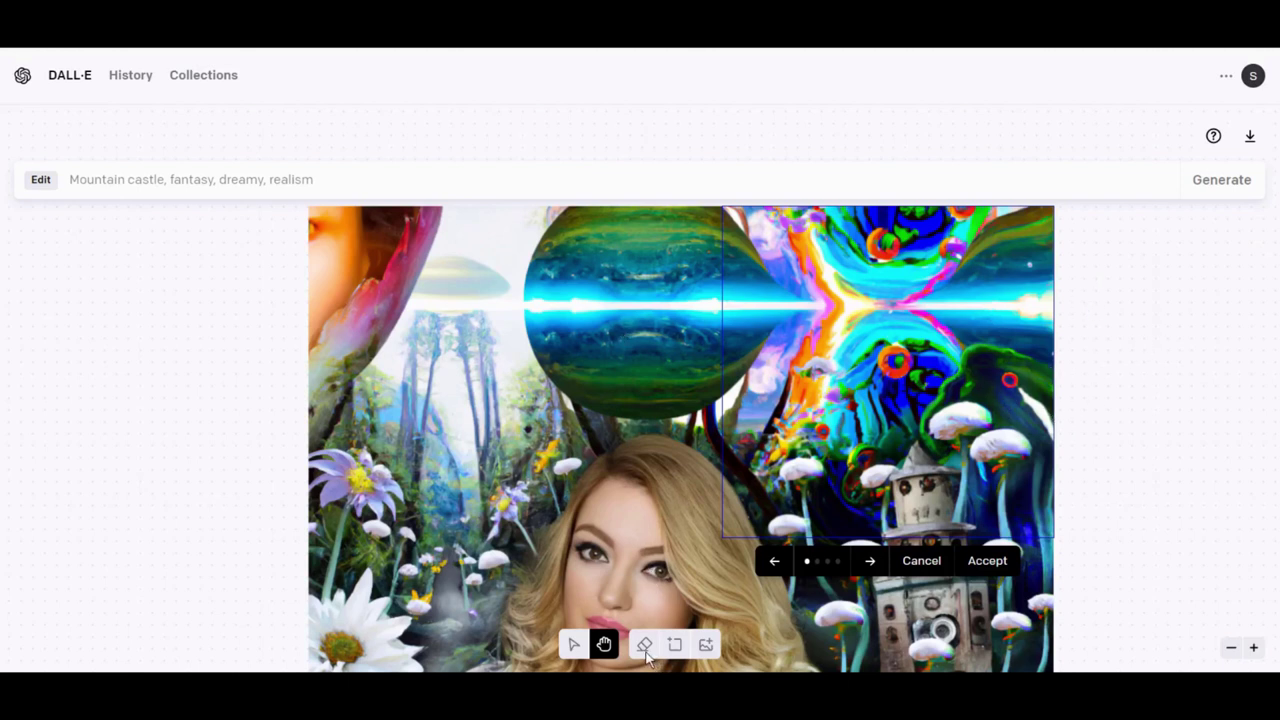
Step: Accept the top-right swirl, erase its upper sky, and select 'Mountain castle' in the prompt
{"action": "left_click", "coordinate": [993, 560]}
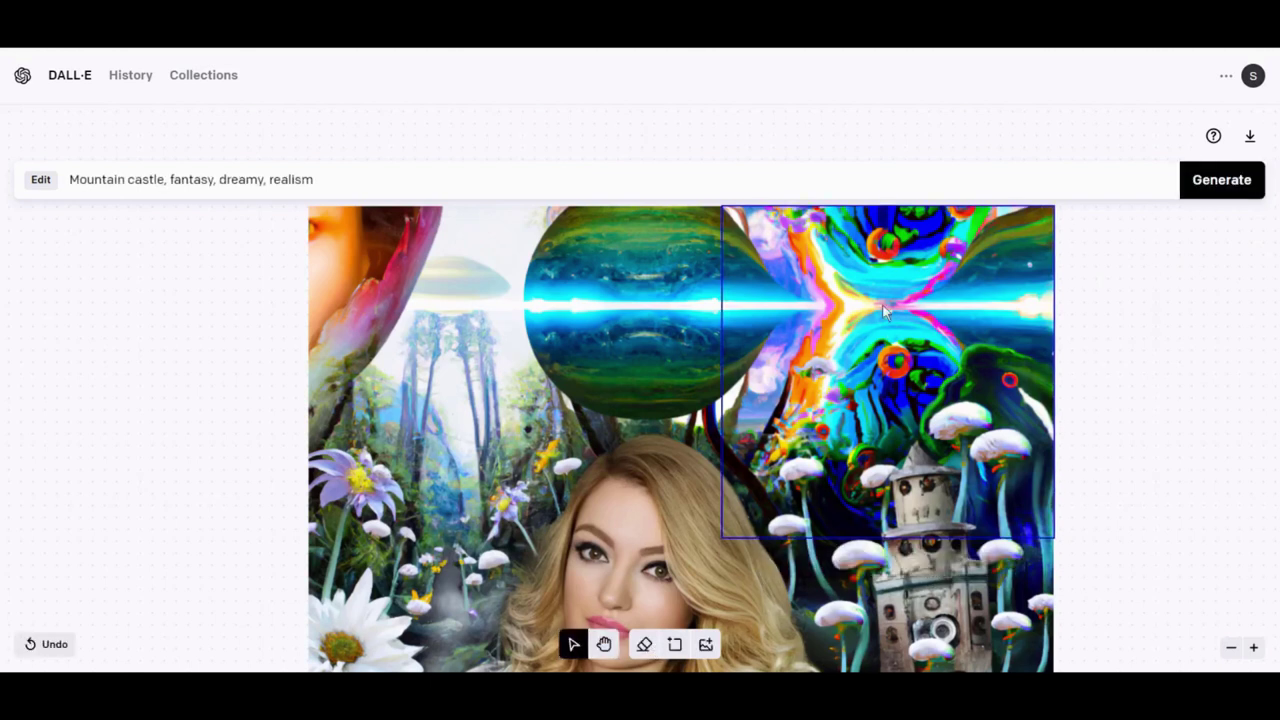
{"action": "left_click", "coordinate": [645, 646]}
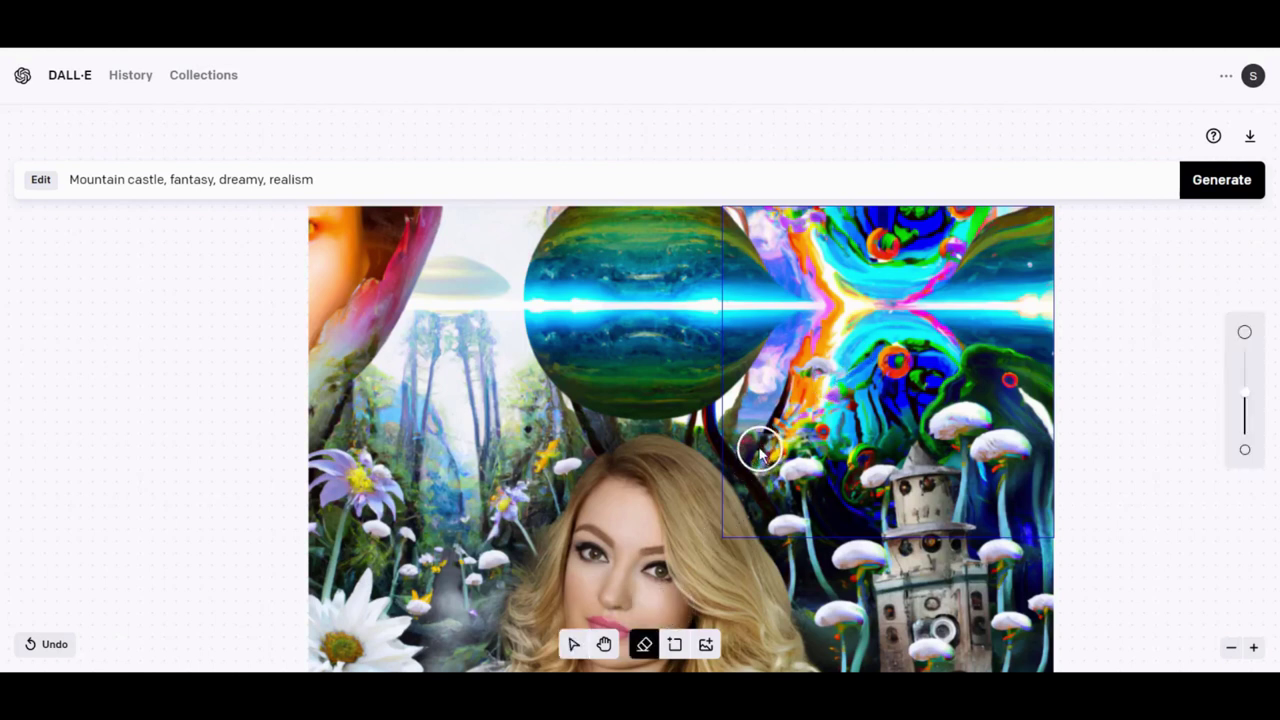
{"action": "mouse_move", "coordinate": [761, 450]}
{"action": "left_mouse_down"}
{"action": "mouse_move", "coordinate": [752, 237]}
{"action": "mouse_move", "coordinate": [993, 308]}
{"action": "mouse_move", "coordinate": [914, 360]}
{"action": "mouse_move", "coordinate": [851, 343]}
{"action": "mouse_move", "coordinate": [890, 410]}
{"action": "mouse_move", "coordinate": [800, 323]}
{"action": "mouse_move", "coordinate": [830, 295]}
{"action": "mouse_move", "coordinate": [965, 315]}
{"action": "mouse_move", "coordinate": [985, 300]}
{"action": "mouse_move", "coordinate": [1038, 326]}
{"action": "mouse_move", "coordinate": [1017, 277]}
{"action": "mouse_move", "coordinate": [974, 257]}
{"action": "mouse_move", "coordinate": [1057, 229]}
{"action": "mouse_move", "coordinate": [880, 223]}
{"action": "mouse_move", "coordinate": [913, 227]}
{"action": "left_mouse_up"}
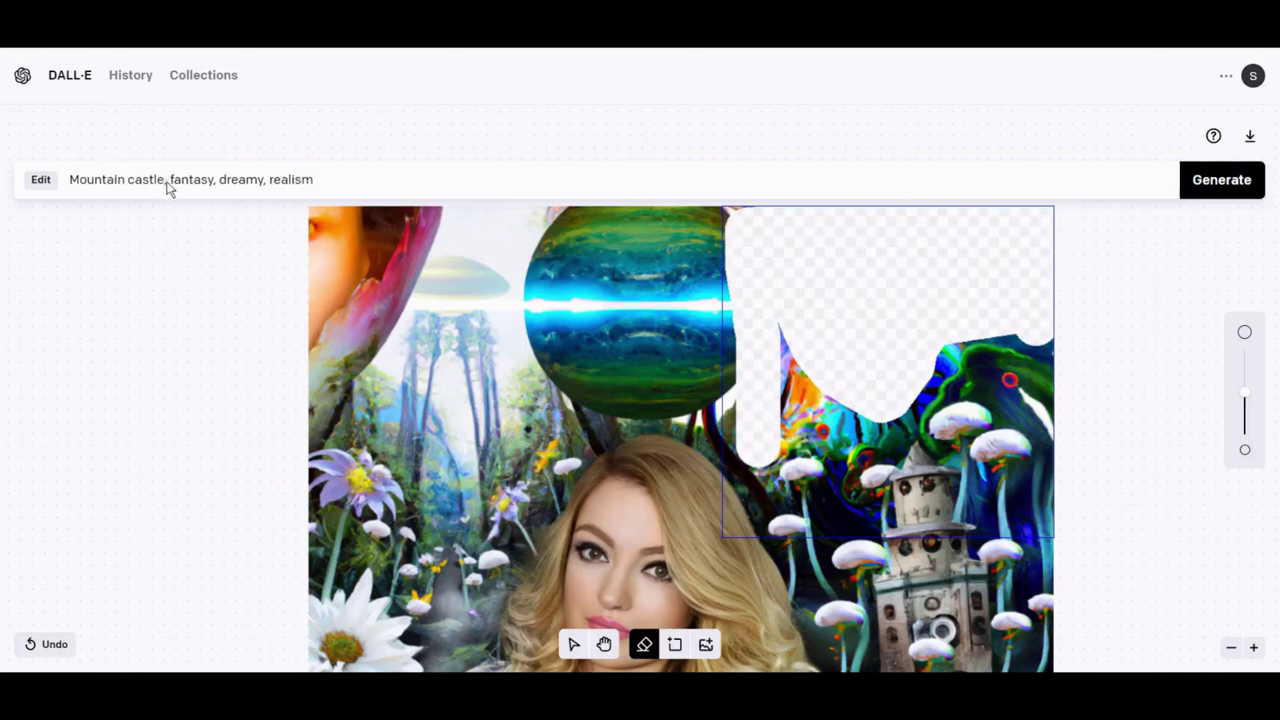
{"action": "left_click_drag", "start_coordinate": [168, 181], "coordinate": [57, 179]}
Step: Replace 'Mountain castle' with 'Rainbow starship and nebula,' at the start of the prompt
{"action": "key", "text": "BackSpace"}
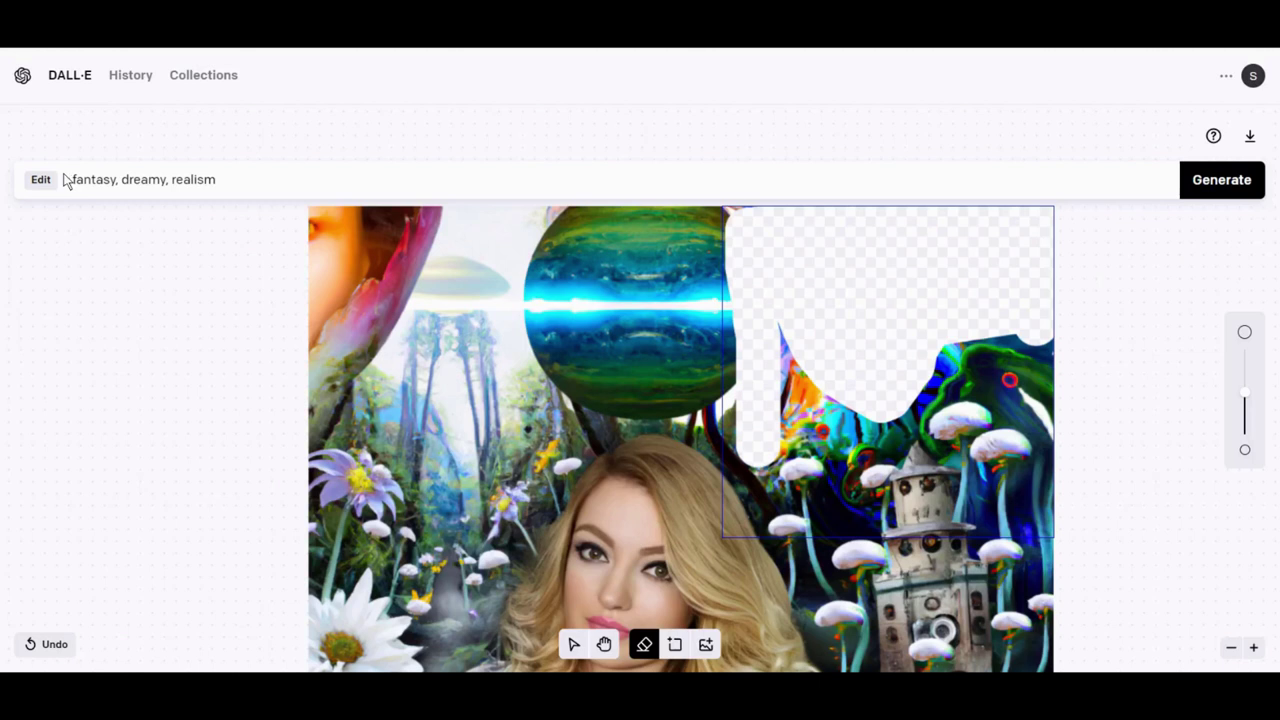
{"action": "type", "text": "Rainbow"}
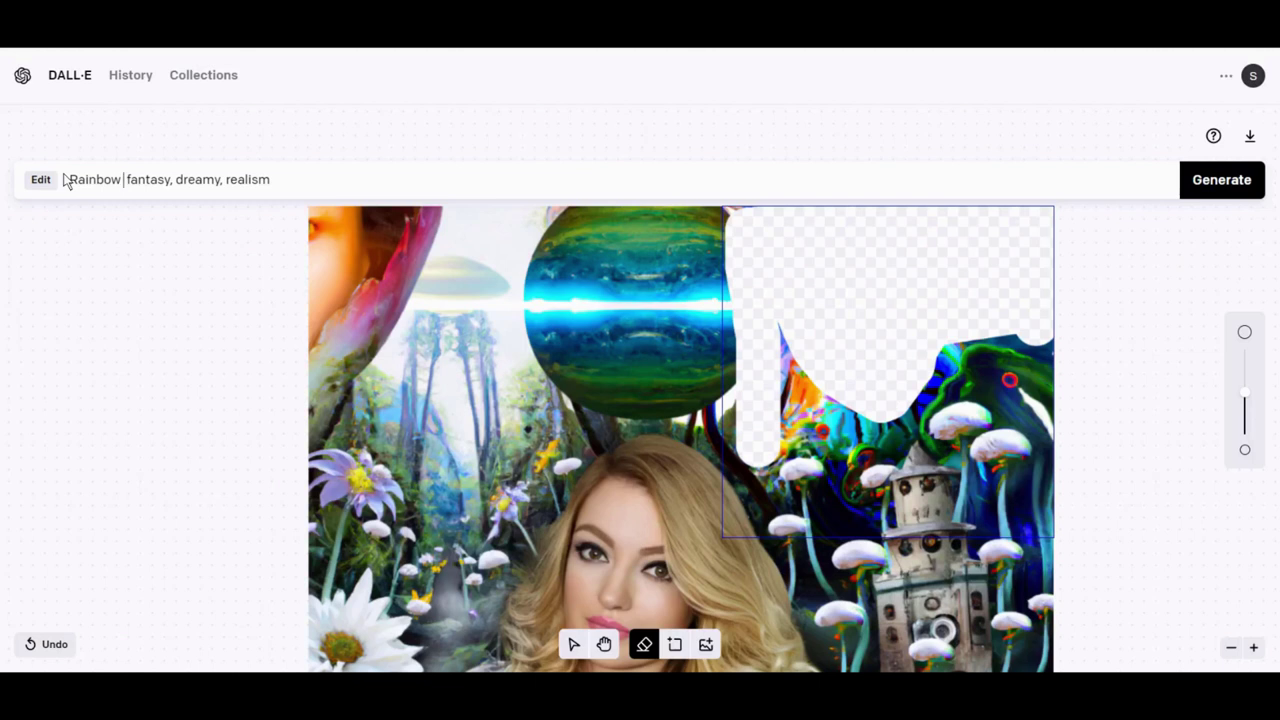
{"action": "type", "text": "stars"}
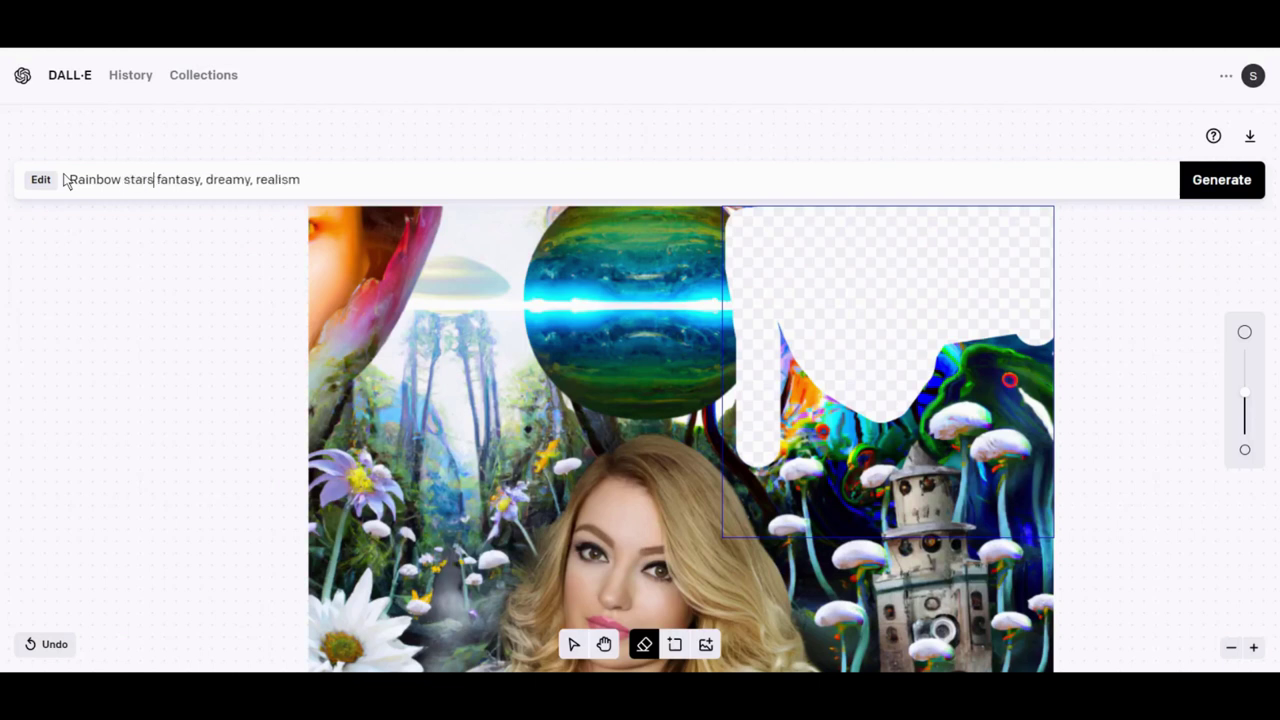
{"action": "type", "text": "hip,"}
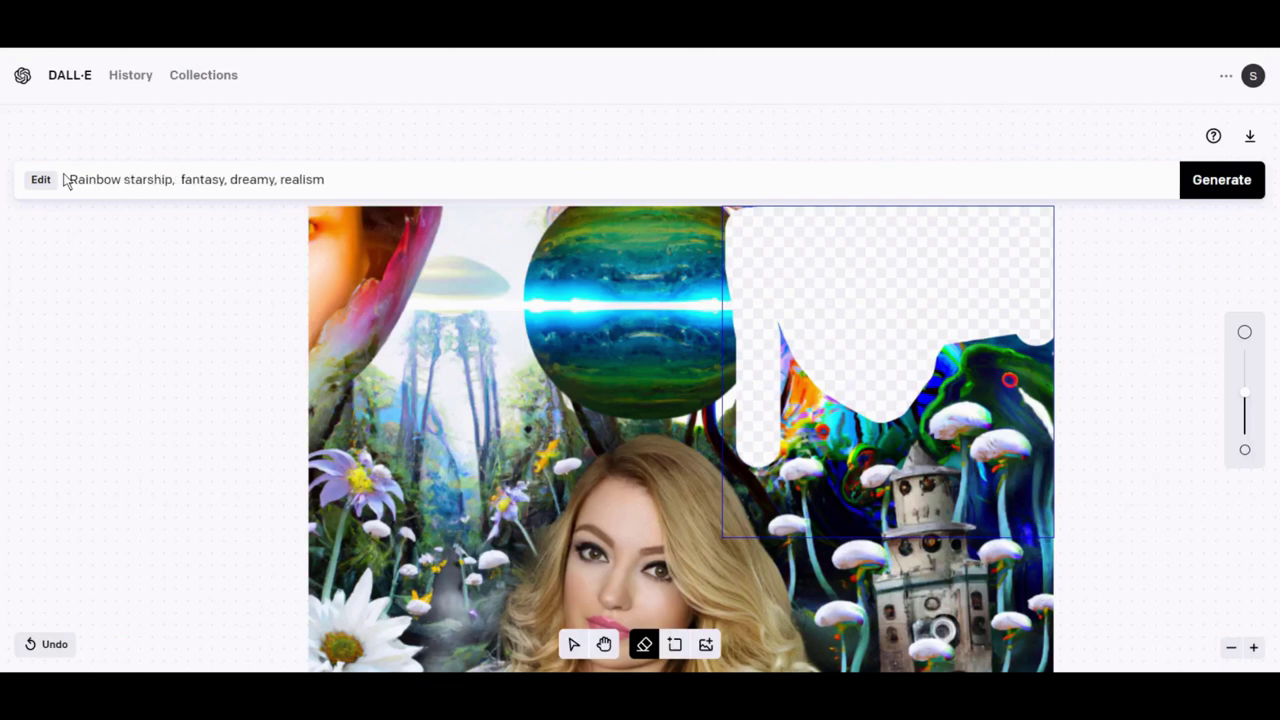
{"action": "key", "text": "BackSpace"}
{"action": "key", "text": "BackSpace"}
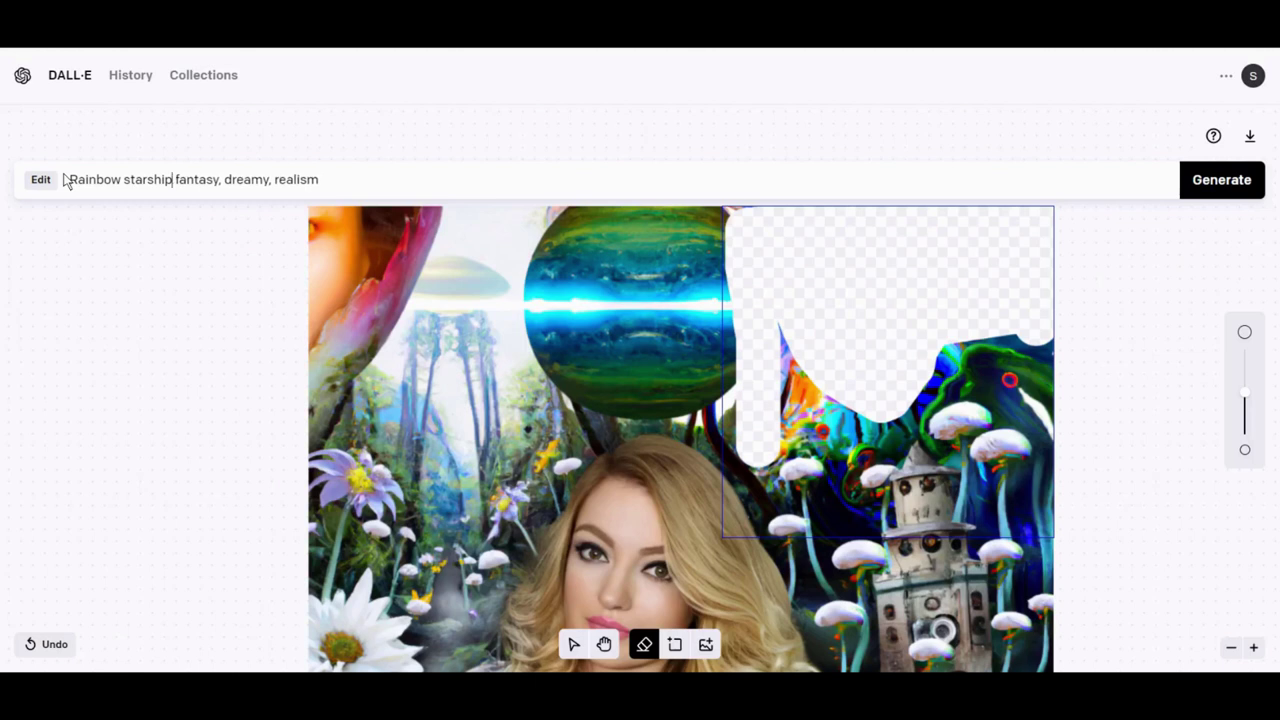
{"action": "type", "text": ","}
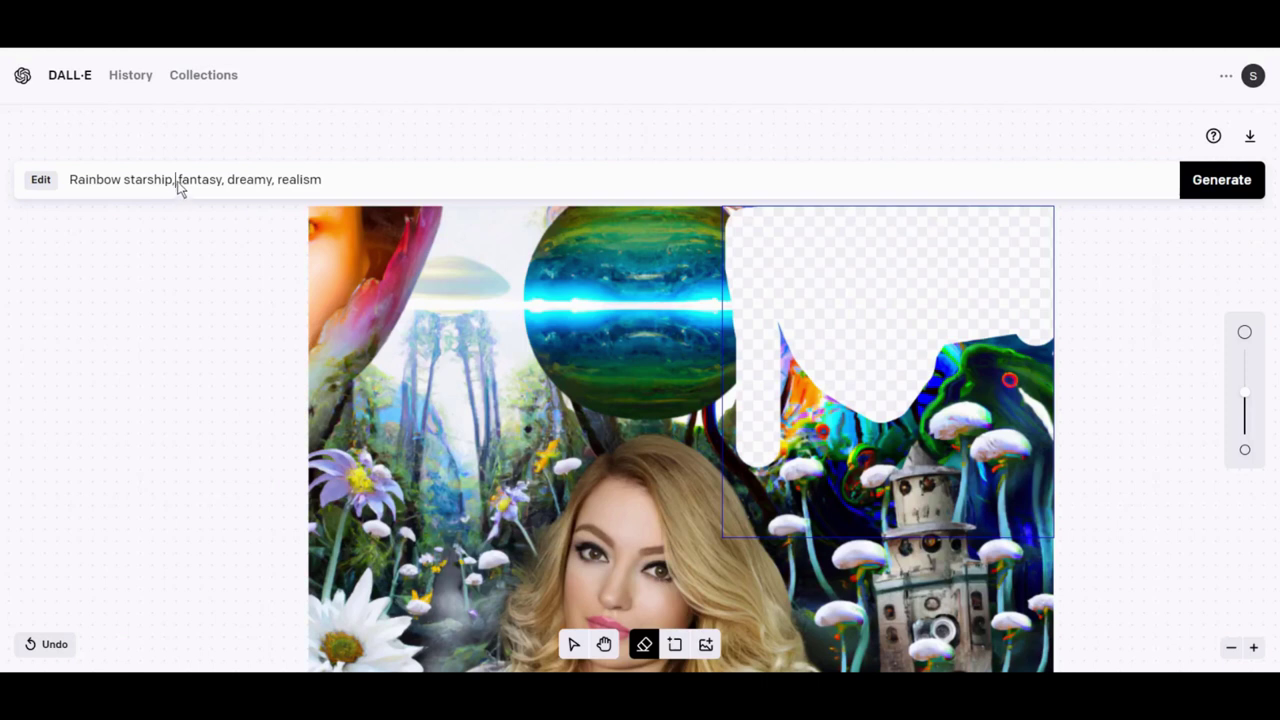
{"action": "key", "text": "BackSpace"}
{"action": "type", "text": "and ne"}
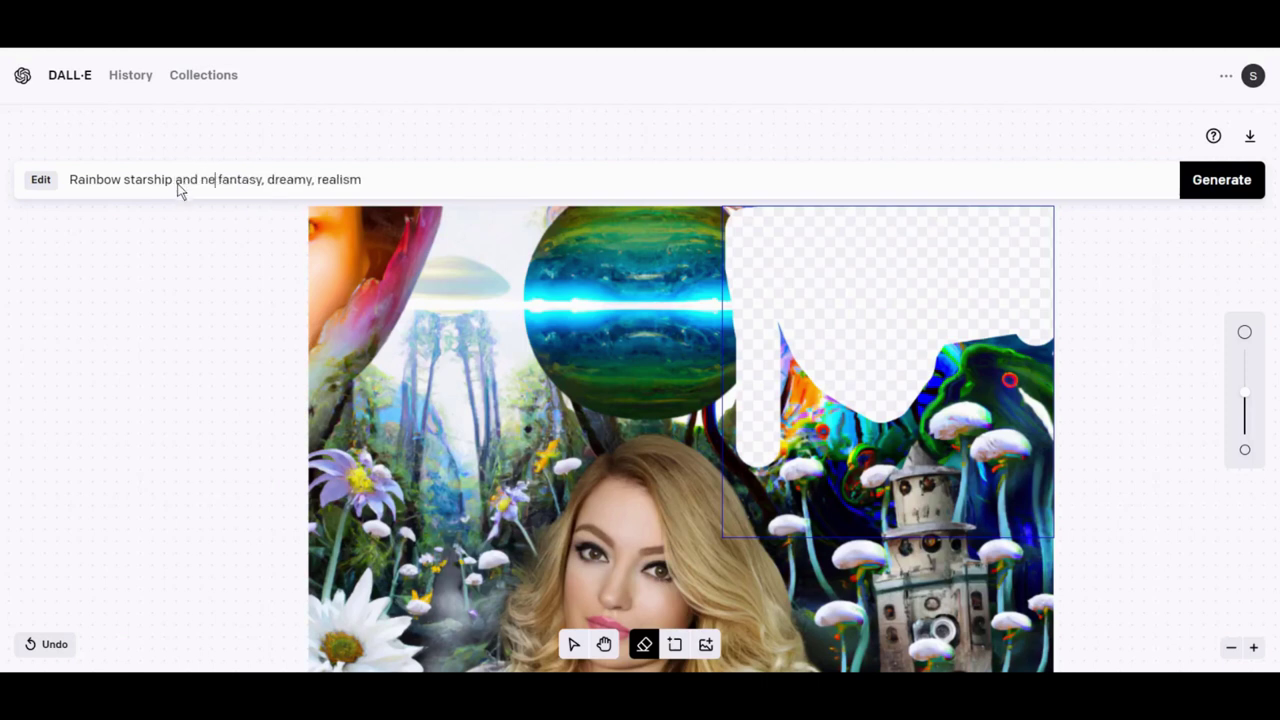
{"action": "type", "text": "bula,"}
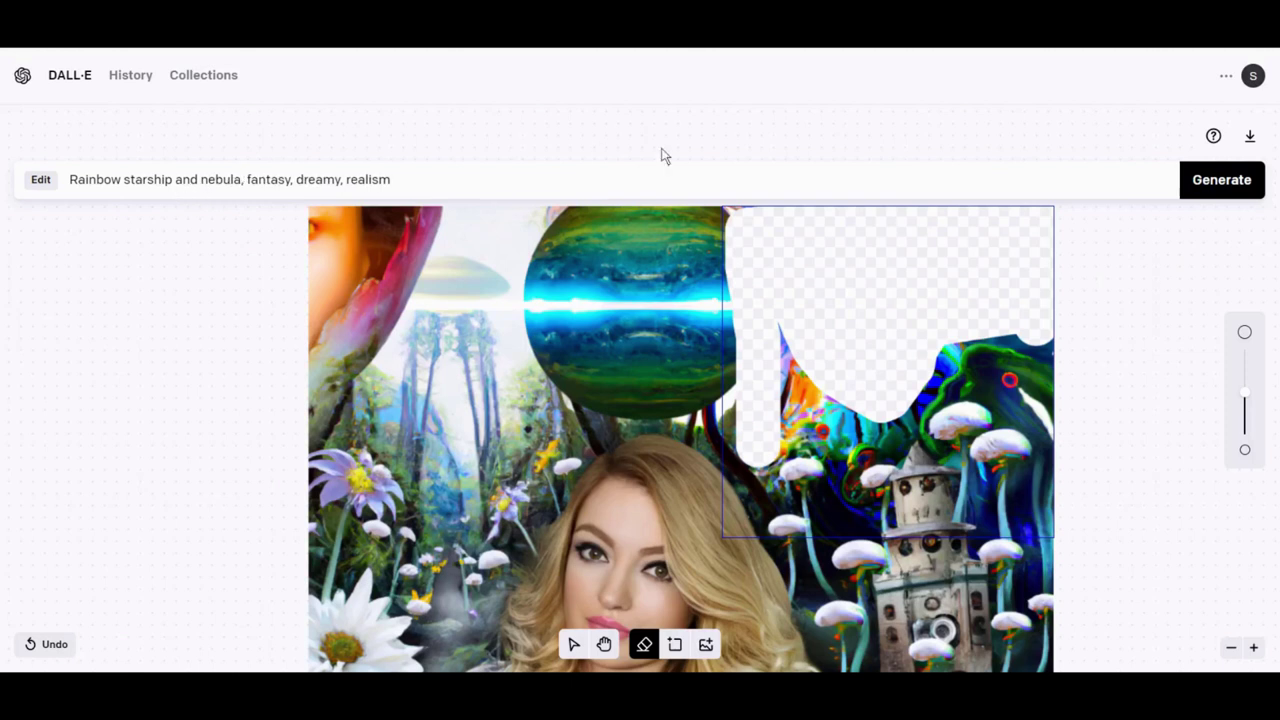
Step: Generate the rainbow starship-and-nebula fill for the erased top-right area and accept it
{"action": "left_click", "coordinate": [1219, 188]}
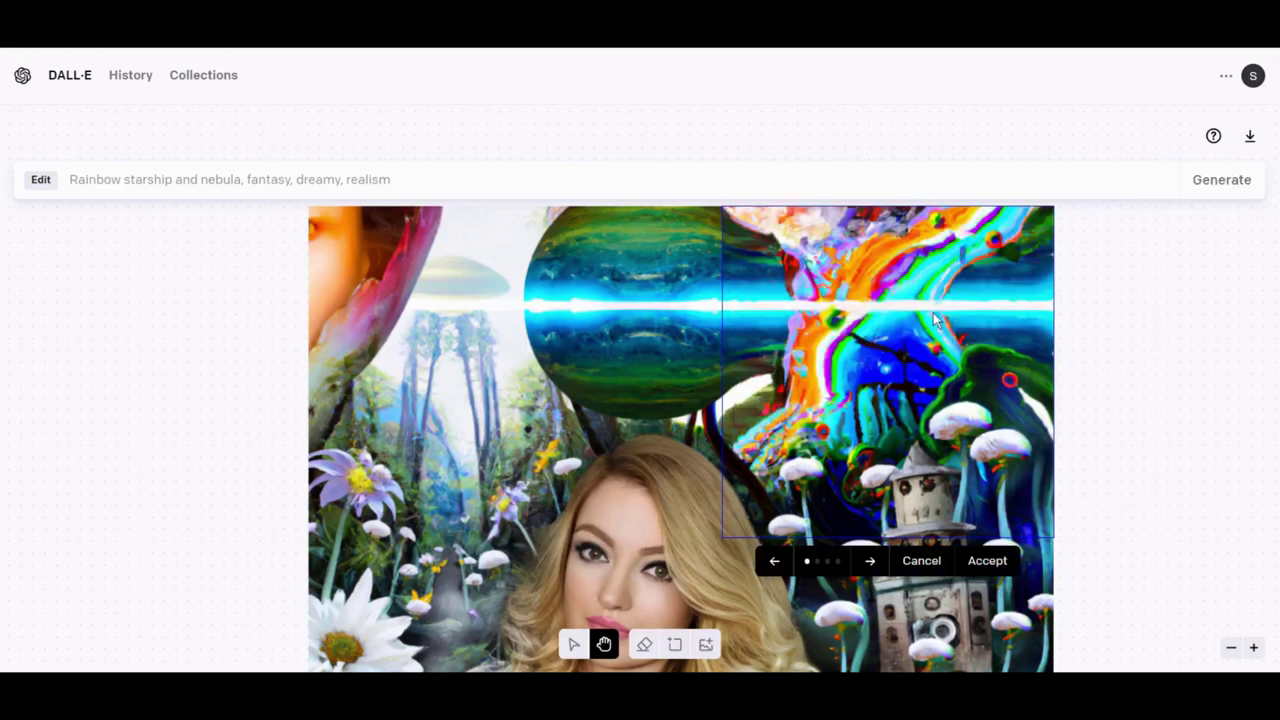
{"action": "scroll", "coordinate": [935, 325], "scroll_direction": "down", "scroll_amount": 1}
{"action": "scroll", "coordinate": [935, 325], "scroll_direction": "up", "scroll_amount": 1}
{"action": "scroll", "coordinate": [935, 325], "scroll_direction": "down", "scroll_amount": 1}
{"action": "scroll", "coordinate": [935, 325], "scroll_direction": "up", "scroll_amount": 1}
{"action": "scroll", "coordinate": [360, 269], "scroll_direction": "down", "scroll_amount": 1}
{"action": "scroll", "coordinate": [360, 269], "scroll_direction": "up", "scroll_amount": 1}
{"action": "left_click", "coordinate": [985, 566]}
Step: With an enlarged eraser brush, erase the planet, nebula, leaf and tree tops, plus a left-edge bite
{"action": "left_click", "coordinate": [644, 645]}
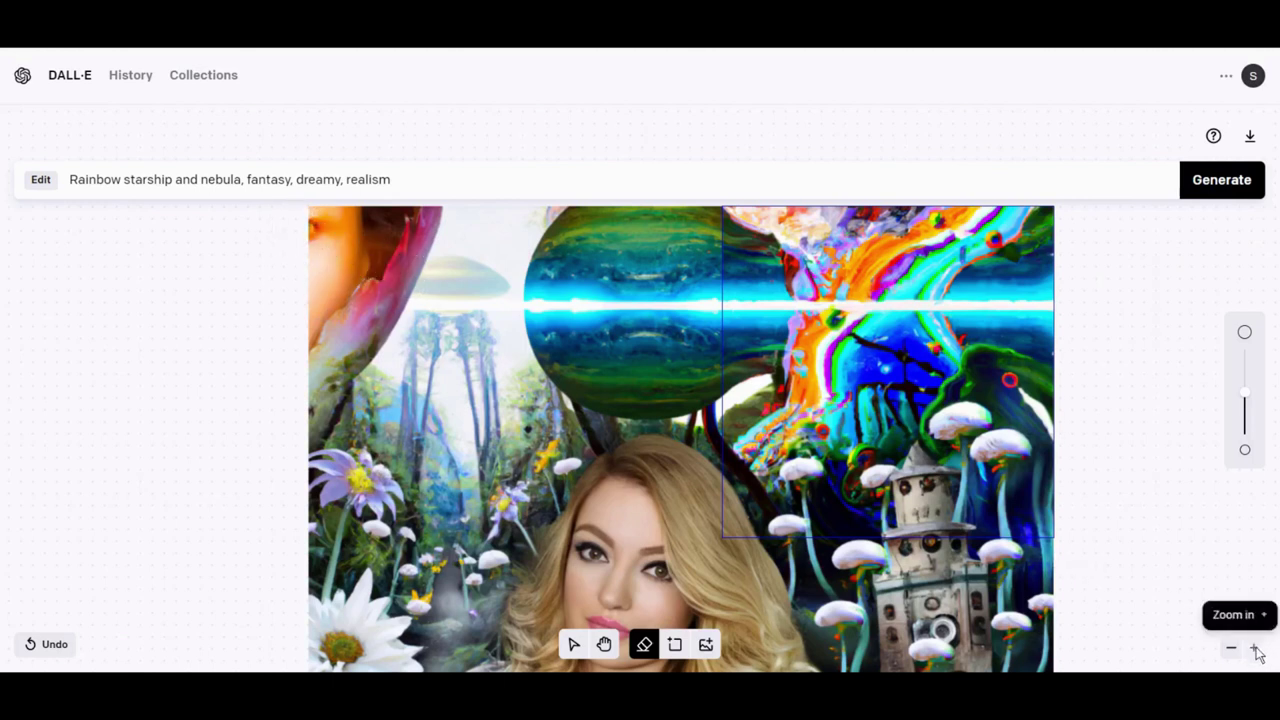
{"action": "left_click_drag", "start_coordinate": [1245, 392], "coordinate": [1251, 363]}
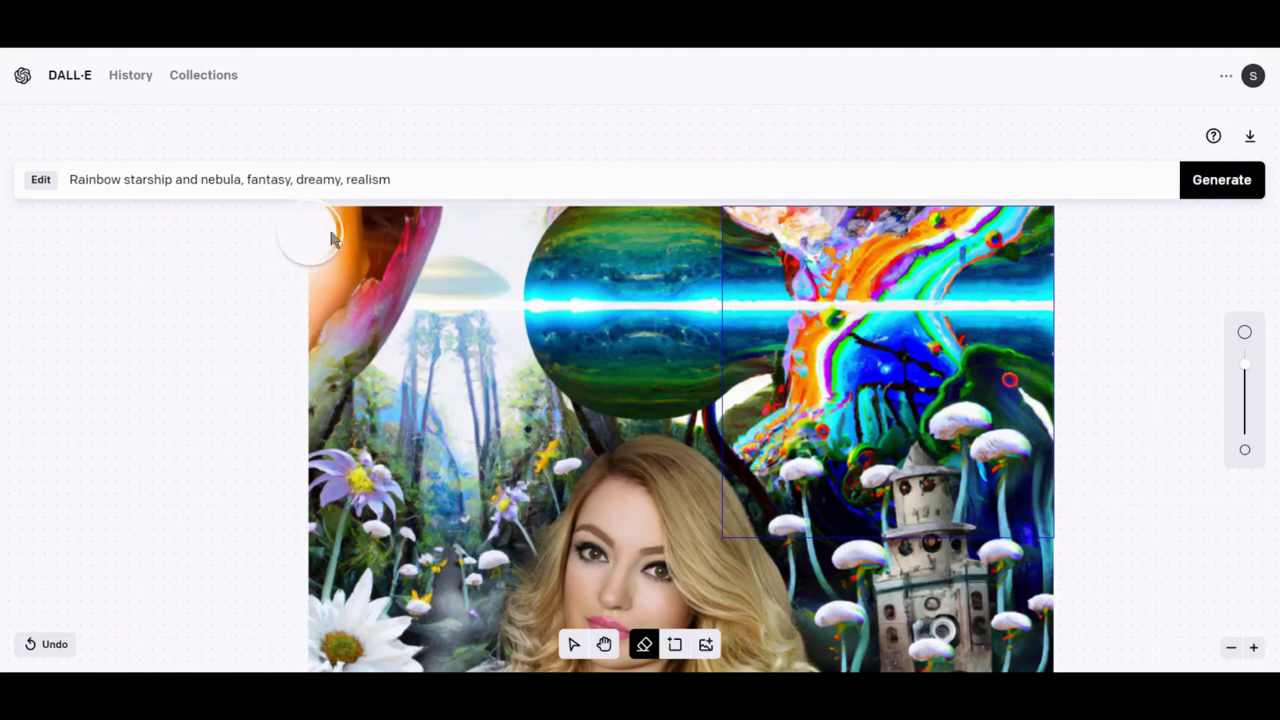
{"action": "mouse_move", "coordinate": [333, 238]}
{"action": "left_mouse_down"}
{"action": "mouse_move", "coordinate": [465, 305]}
{"action": "mouse_move", "coordinate": [627, 242]}
{"action": "mouse_move", "coordinate": [337, 343]}
{"action": "mouse_move", "coordinate": [660, 340]}
{"action": "mouse_move", "coordinate": [785, 320]}
{"action": "mouse_move", "coordinate": [720, 375]}
{"action": "mouse_move", "coordinate": [754, 391]}
{"action": "mouse_move", "coordinate": [846, 363]}
{"action": "mouse_move", "coordinate": [757, 430]}
{"action": "mouse_move", "coordinate": [866, 429]}
{"action": "mouse_move", "coordinate": [1030, 350]}
{"action": "mouse_move", "coordinate": [878, 360]}
{"action": "mouse_move", "coordinate": [911, 320]}
{"action": "mouse_move", "coordinate": [974, 283]}
{"action": "mouse_move", "coordinate": [1060, 254]}
{"action": "mouse_move", "coordinate": [646, 226]}
{"action": "mouse_move", "coordinate": [1006, 291]}
{"action": "mouse_move", "coordinate": [927, 362]}
{"action": "mouse_move", "coordinate": [1055, 380]}
{"action": "mouse_move", "coordinate": [1061, 402]}
{"action": "mouse_move", "coordinate": [977, 378]}
{"action": "left_mouse_up"}
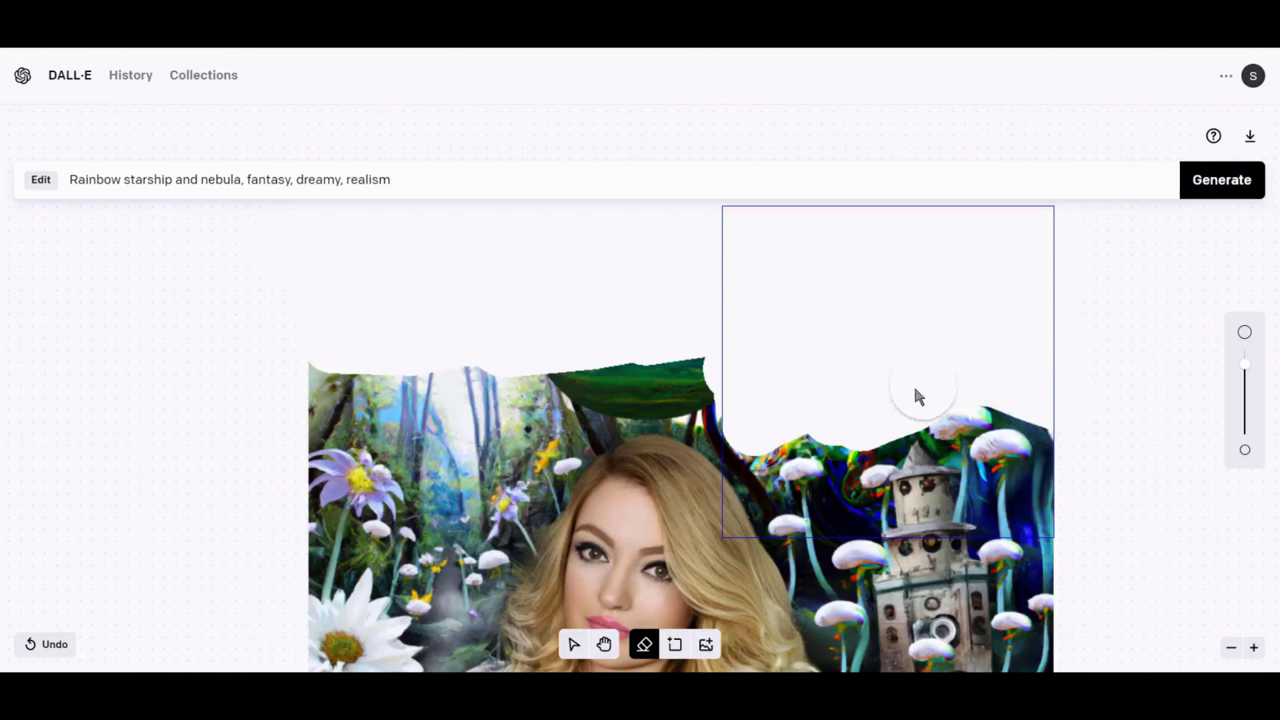
{"action": "mouse_move", "coordinate": [726, 422]}
{"action": "left_mouse_down"}
{"action": "mouse_move", "coordinate": [694, 360]}
{"action": "mouse_move", "coordinate": [729, 374]}
{"action": "mouse_move", "coordinate": [405, 428]}
{"action": "mouse_move", "coordinate": [434, 380]}
{"action": "mouse_move", "coordinate": [313, 392]}
{"action": "mouse_move", "coordinate": [450, 470]}
{"action": "mouse_move", "coordinate": [500, 430]}
{"action": "mouse_move", "coordinate": [324, 530]}
{"action": "left_mouse_up"}
{"action": "left_click_drag", "start_coordinate": [331, 441], "coordinate": [328, 541]}
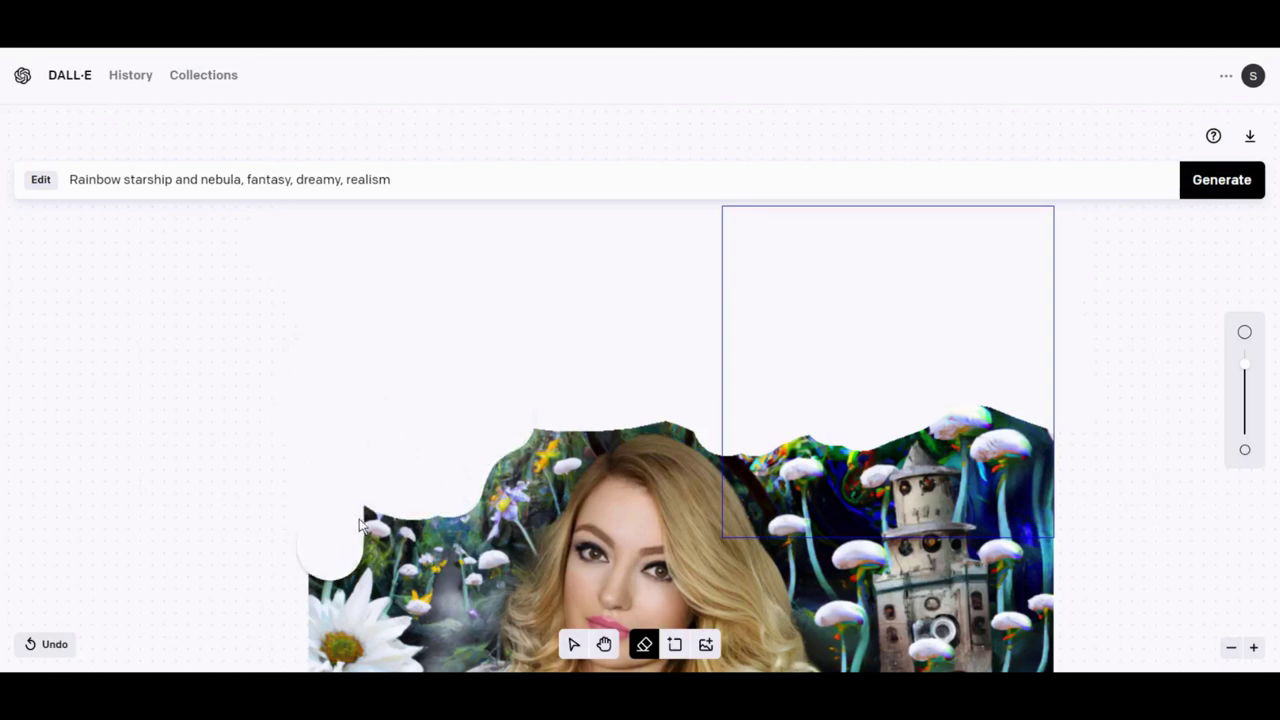
{"action": "scroll", "coordinate": [838, 490], "scroll_direction": "down", "scroll_amount": 3}
{"action": "mouse_move", "coordinate": [308, 443]}
{"action": "left_mouse_down"}
{"action": "mouse_move", "coordinate": [337, 471]}
{"action": "mouse_move", "coordinate": [363, 457]}
{"action": "mouse_move", "coordinate": [374, 491]}
{"action": "mouse_move", "coordinate": [343, 563]}
{"action": "mouse_move", "coordinate": [380, 567]}
{"action": "mouse_move", "coordinate": [375, 548]}
{"action": "mouse_move", "coordinate": [333, 612]}
{"action": "left_mouse_up"}
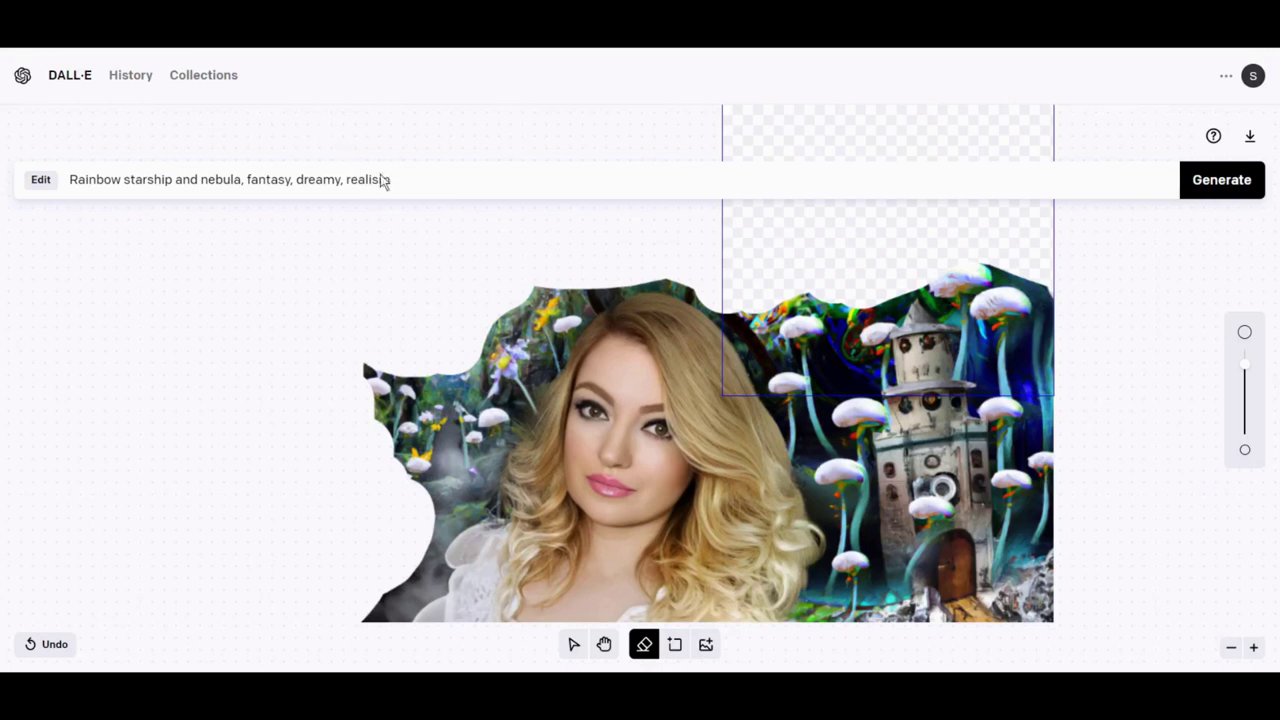
{"action": "left_click_drag", "start_coordinate": [395, 180], "coordinate": [68, 180]}
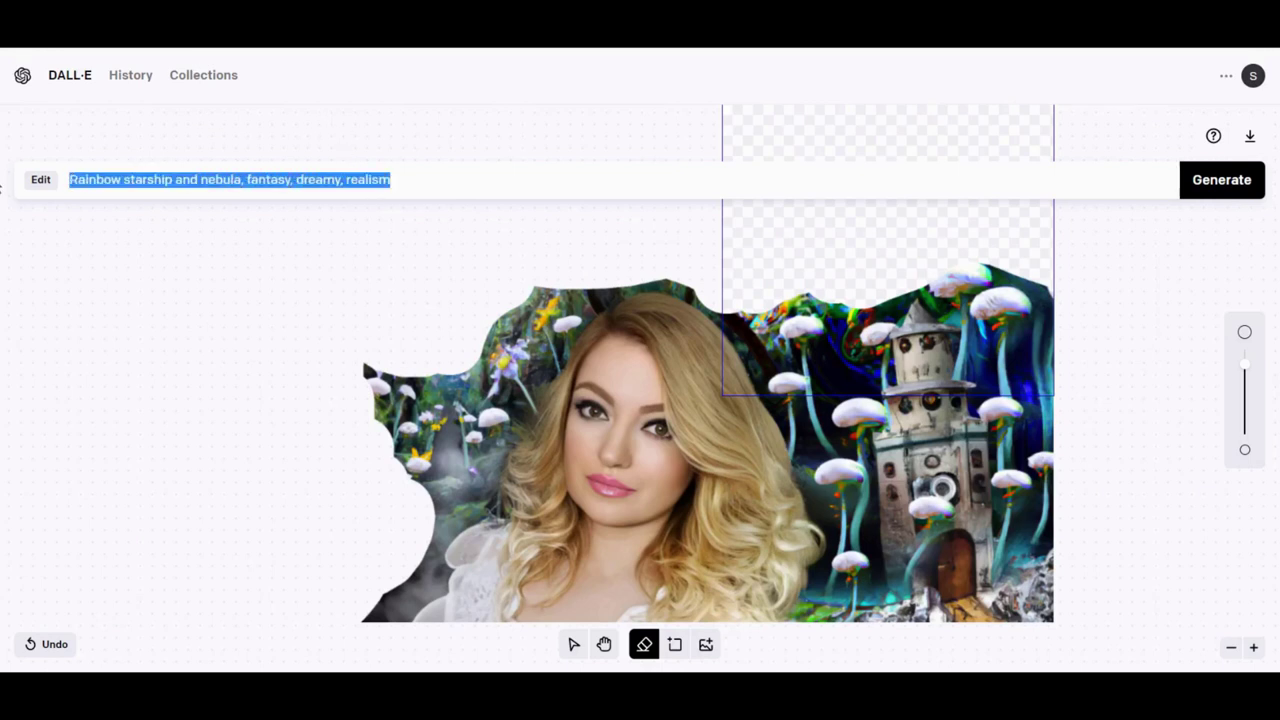
Step: Clear the old prompt and enter 'Valley with flowers and tall trees, fantasy, realism, ethereal, dreamy'
{"action": "key", "text": "BackSpace"}
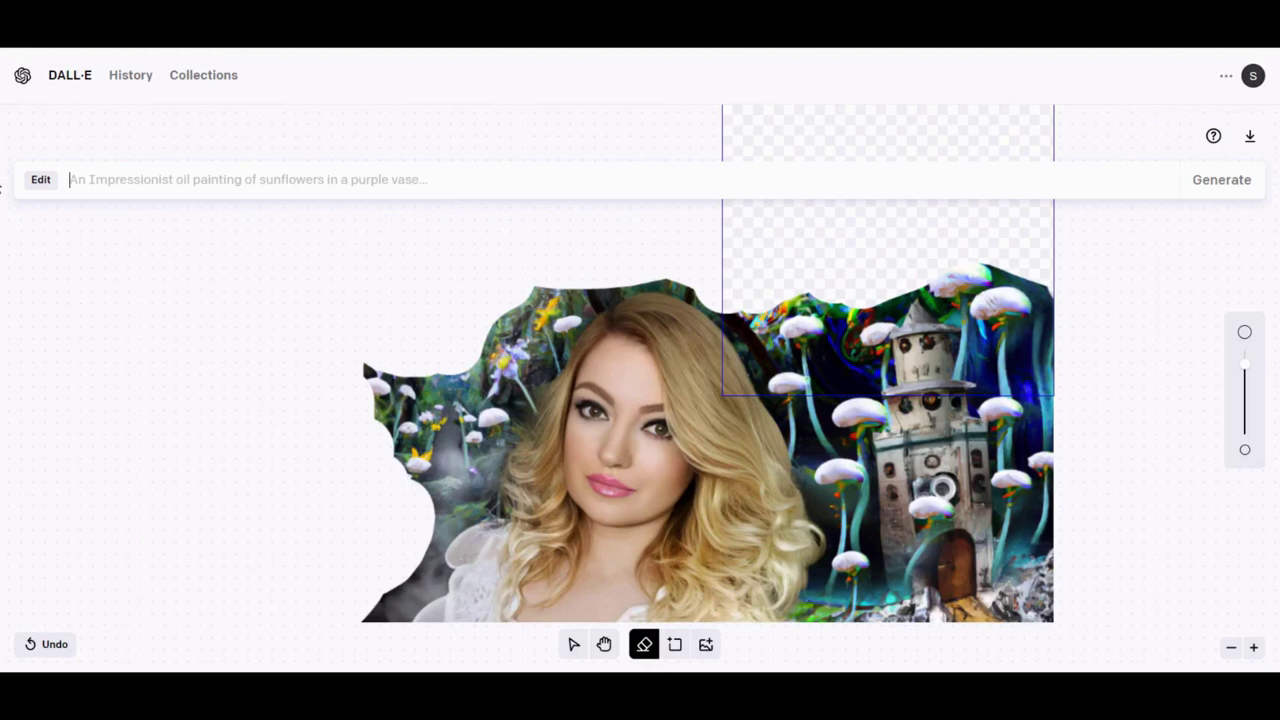
{"action": "type", "text": "Vall"}
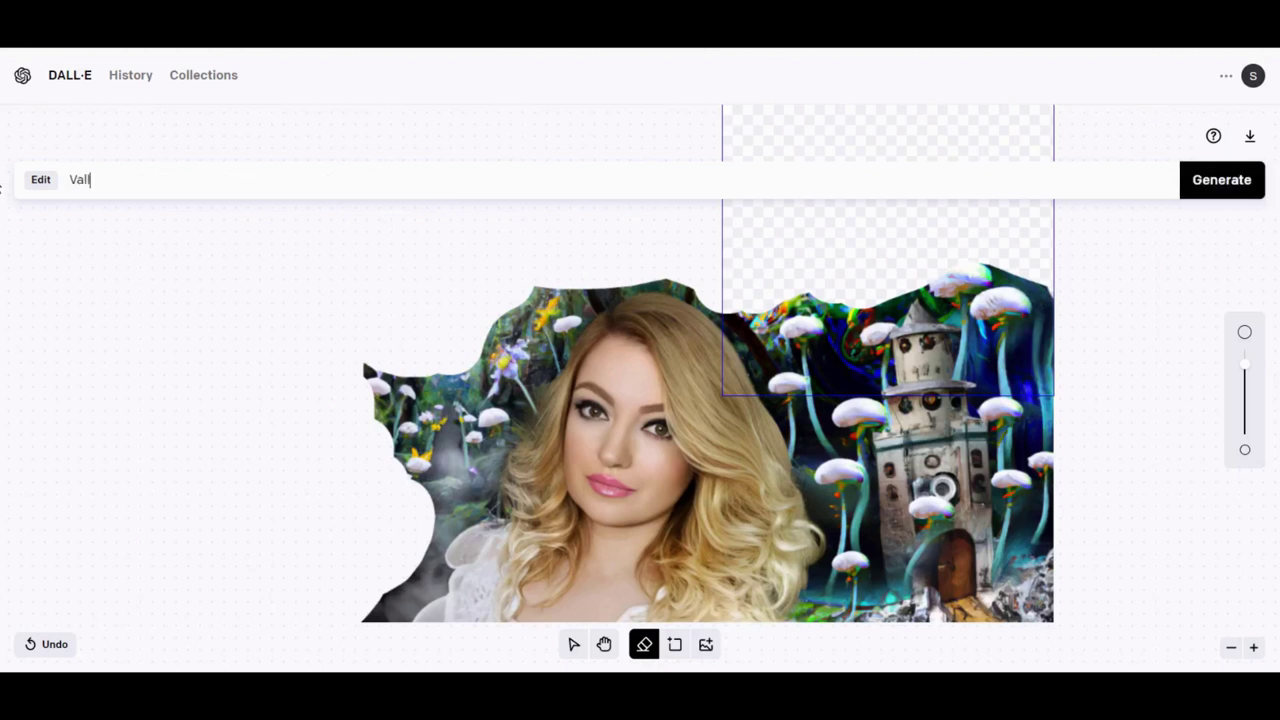
{"action": "type", "text": "ey w"}
{"action": "type", "text": "ith flowers a"}
{"action": "type", "text": "nd t"}
{"action": "type", "text": "all"}
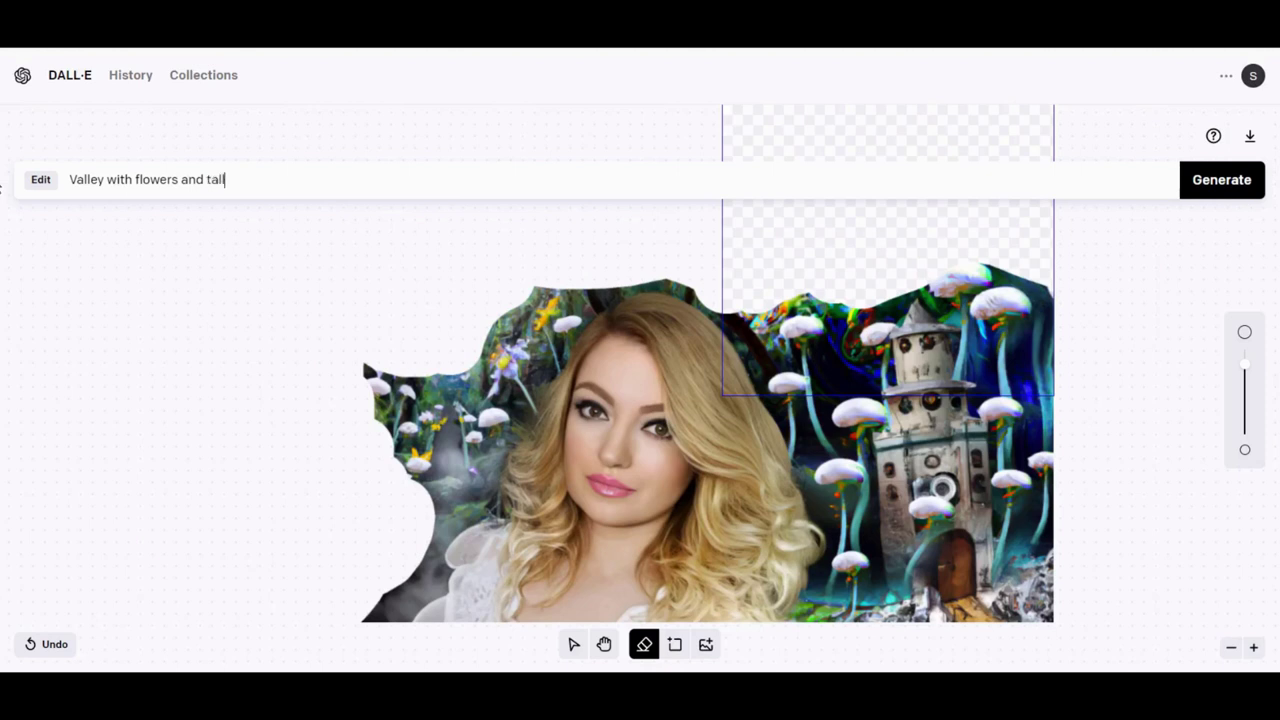
{"action": "type", "text": " trees,"}
{"action": "type", "text": " fantasy, real"}
{"action": "type", "text": "ism,"}
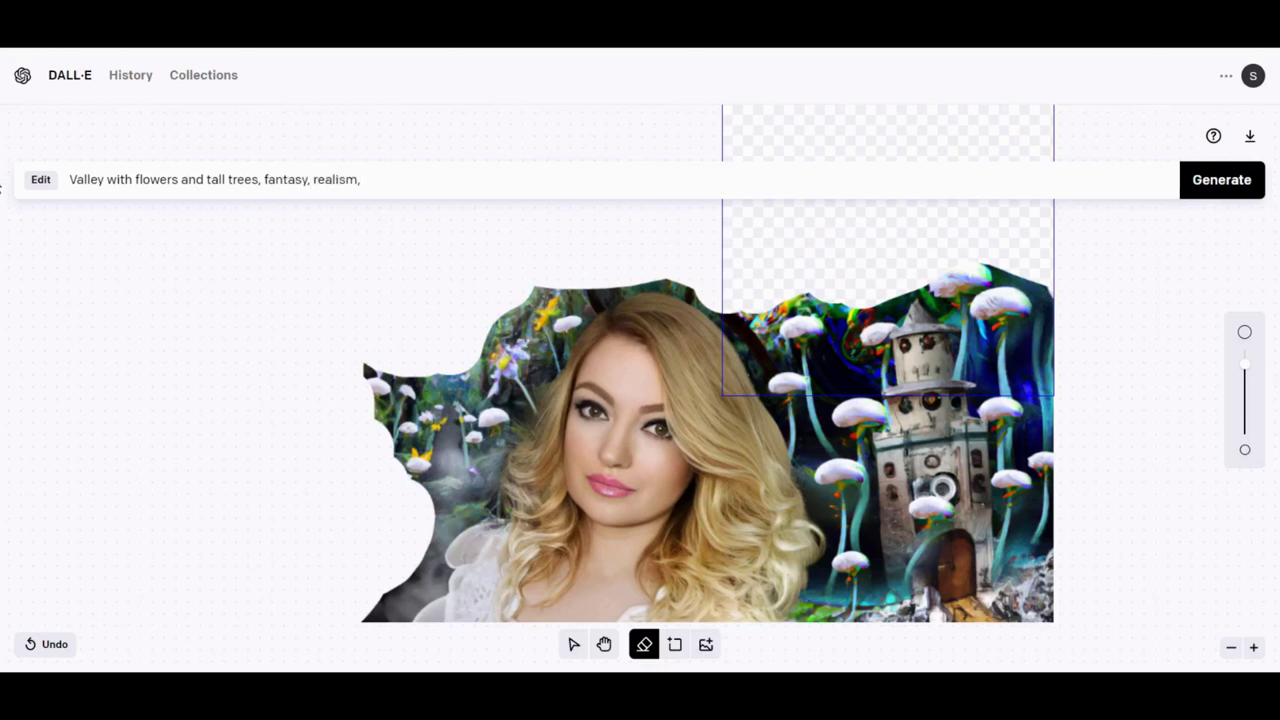
{"action": "type", "text": "hear"}
{"action": "type", "text": "al,"}
{"action": "type", "text": "dreamy"}
Step: Generate and accept a rainbow sky with mushrooms in the empty area above the castle
{"action": "left_click", "coordinate": [1220, 186]}
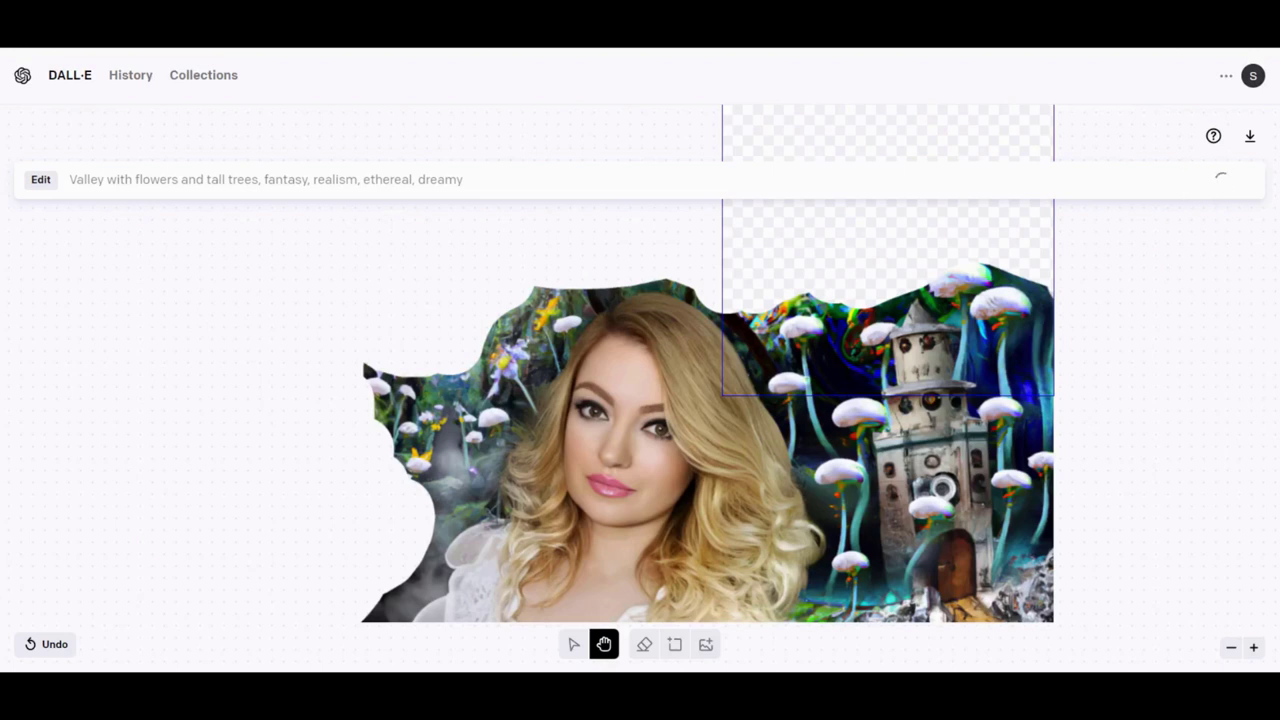
{"action": "scroll", "coordinate": [1240, 407], "scroll_direction": "up", "scroll_amount": 2}
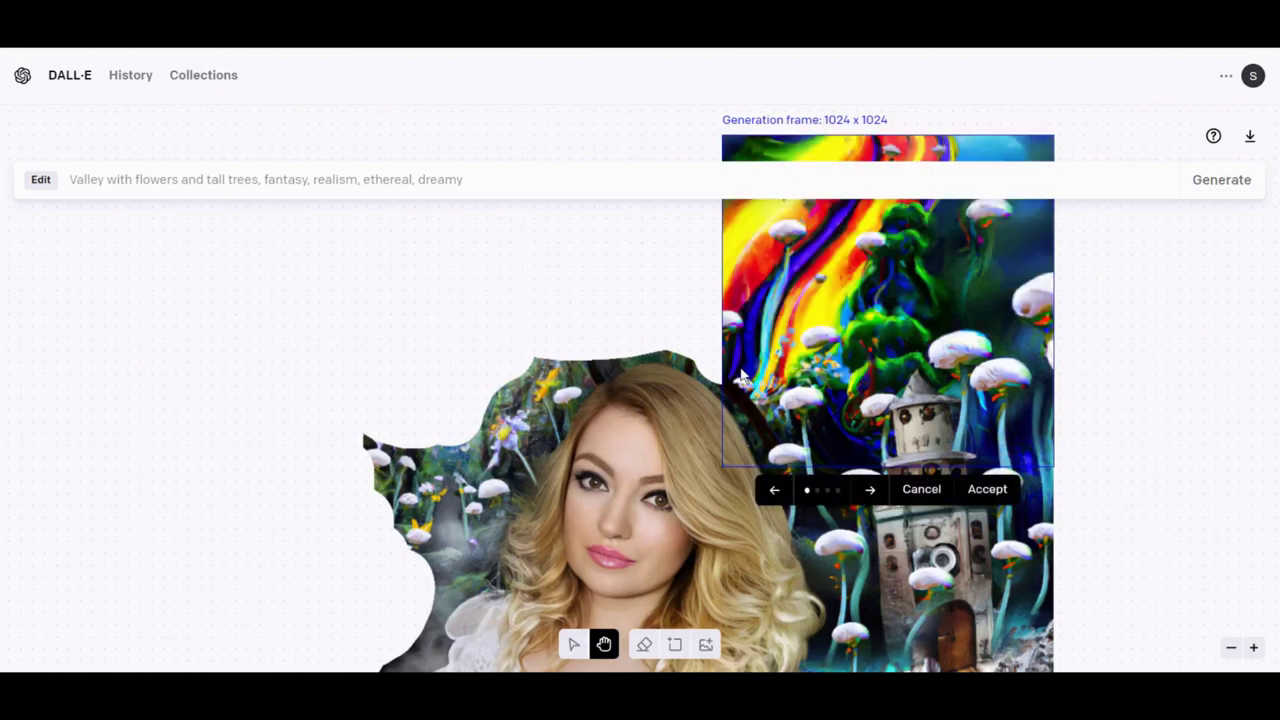
{"action": "scroll", "coordinate": [858, 392], "scroll_direction": "down", "scroll_amount": 1}
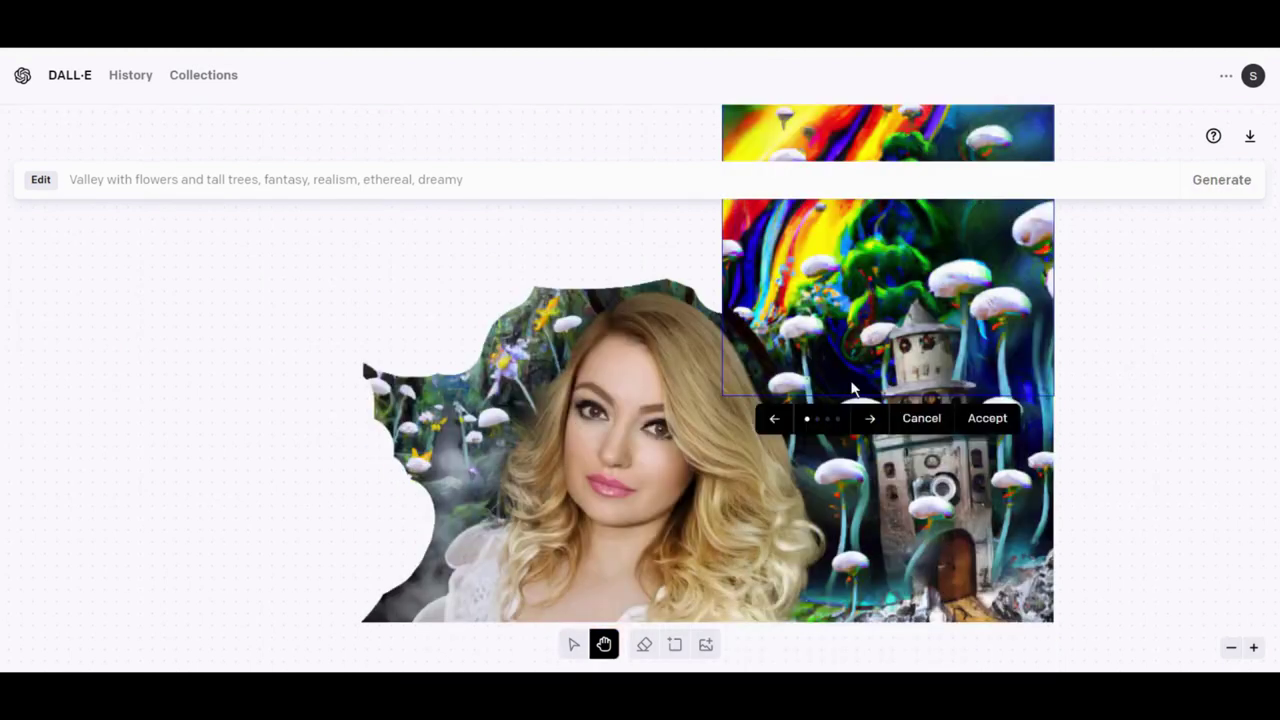
{"action": "left_click", "coordinate": [987, 418]}
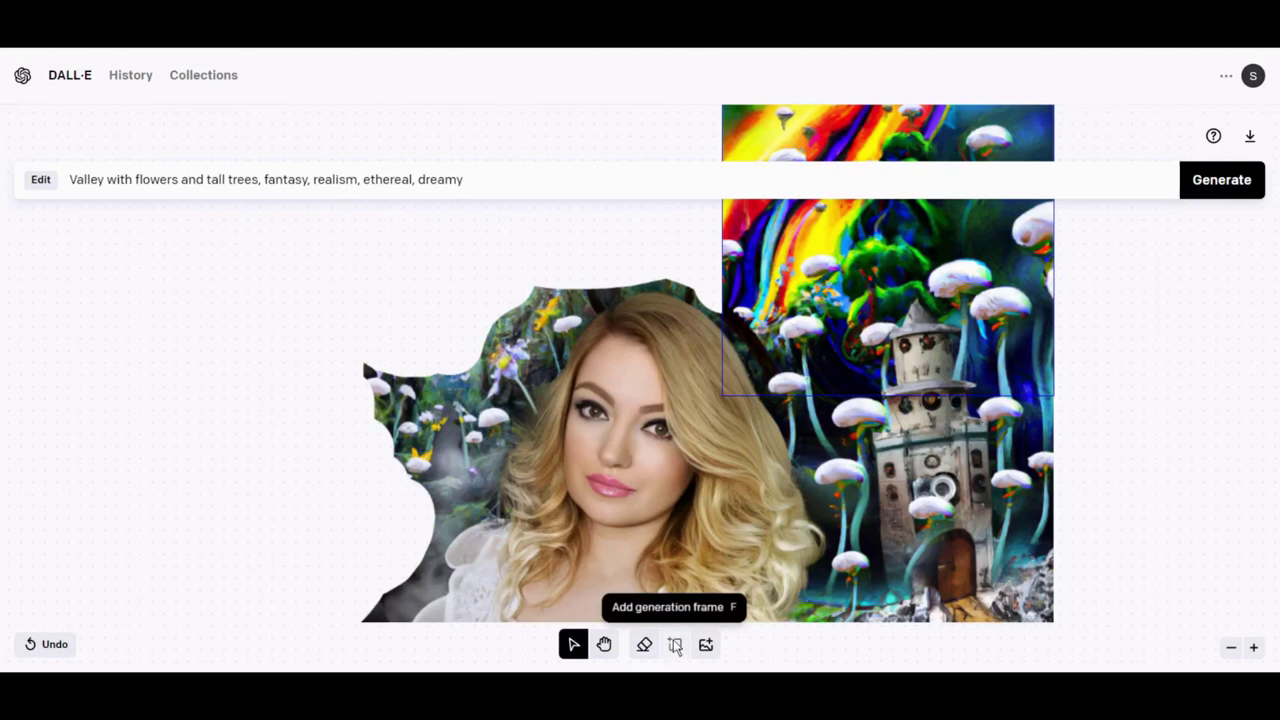
{"action": "left_click", "coordinate": [676, 648]}
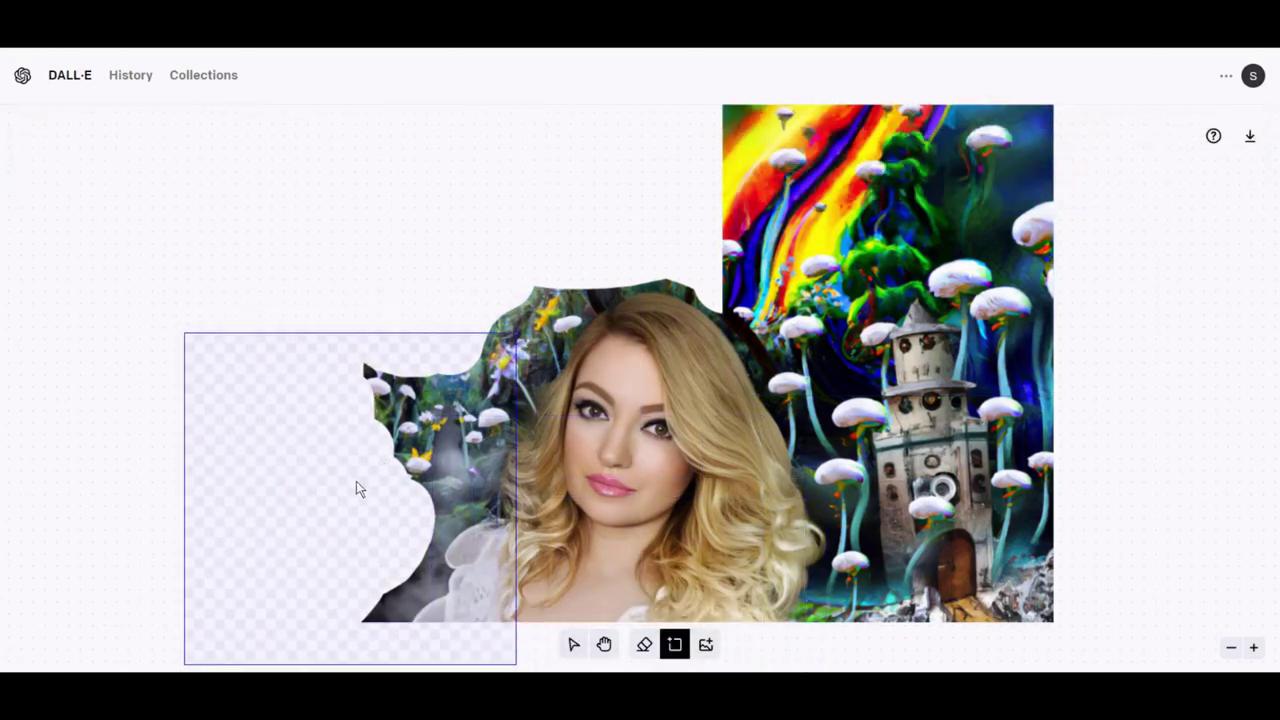
Step: Place a frame above the portrait's left side, generate a tall-tree forest fill, and discard it
{"action": "left_click", "coordinate": [574, 252]}
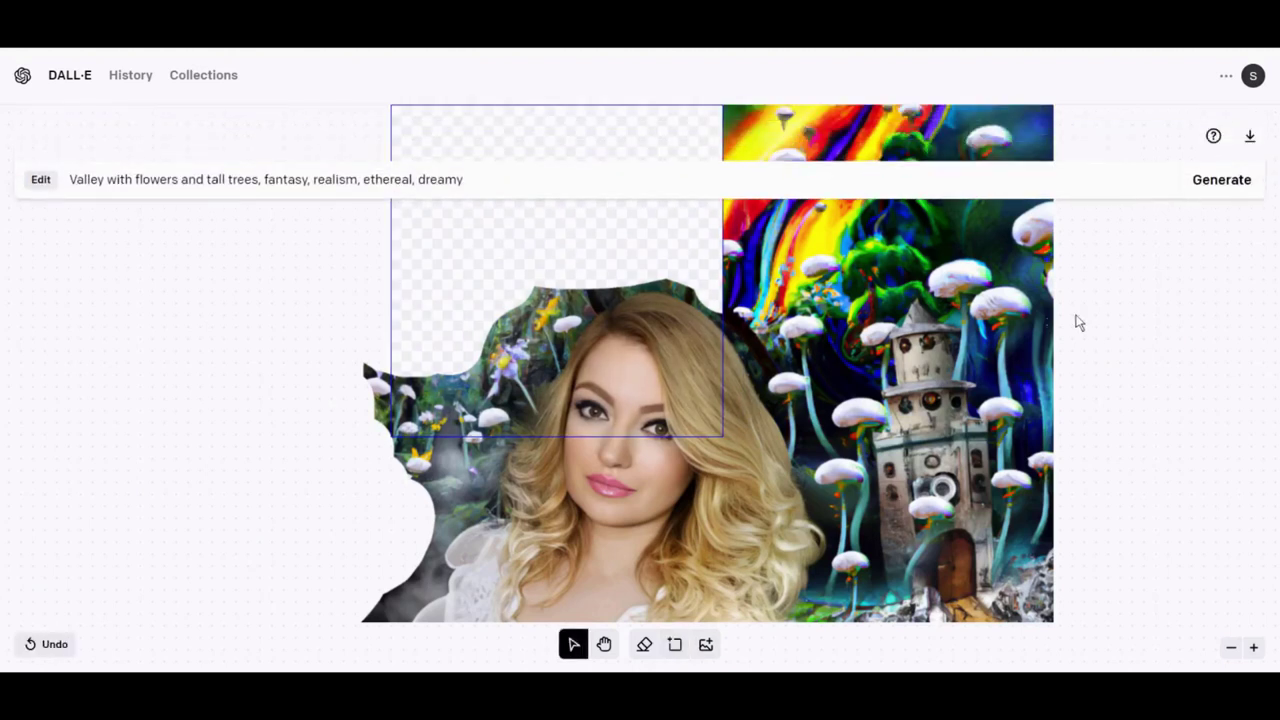
{"action": "left_click", "coordinate": [1246, 187]}
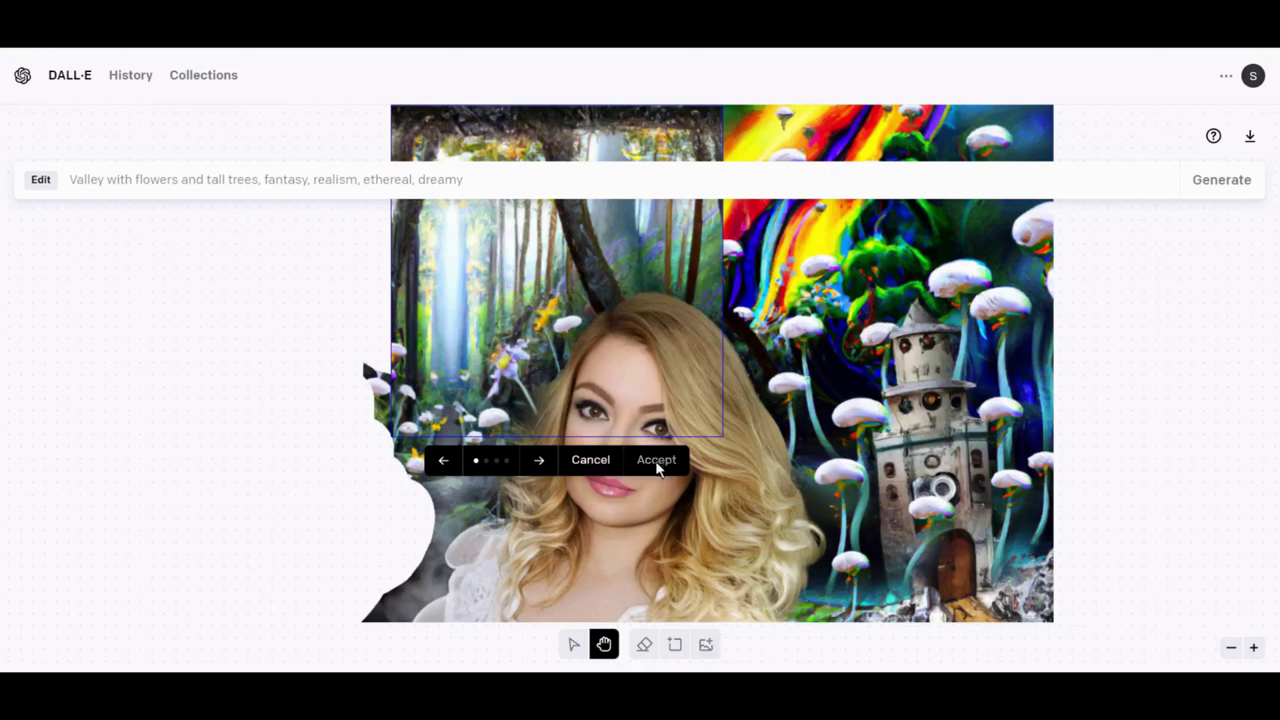
{"action": "left_click", "coordinate": [591, 460]}
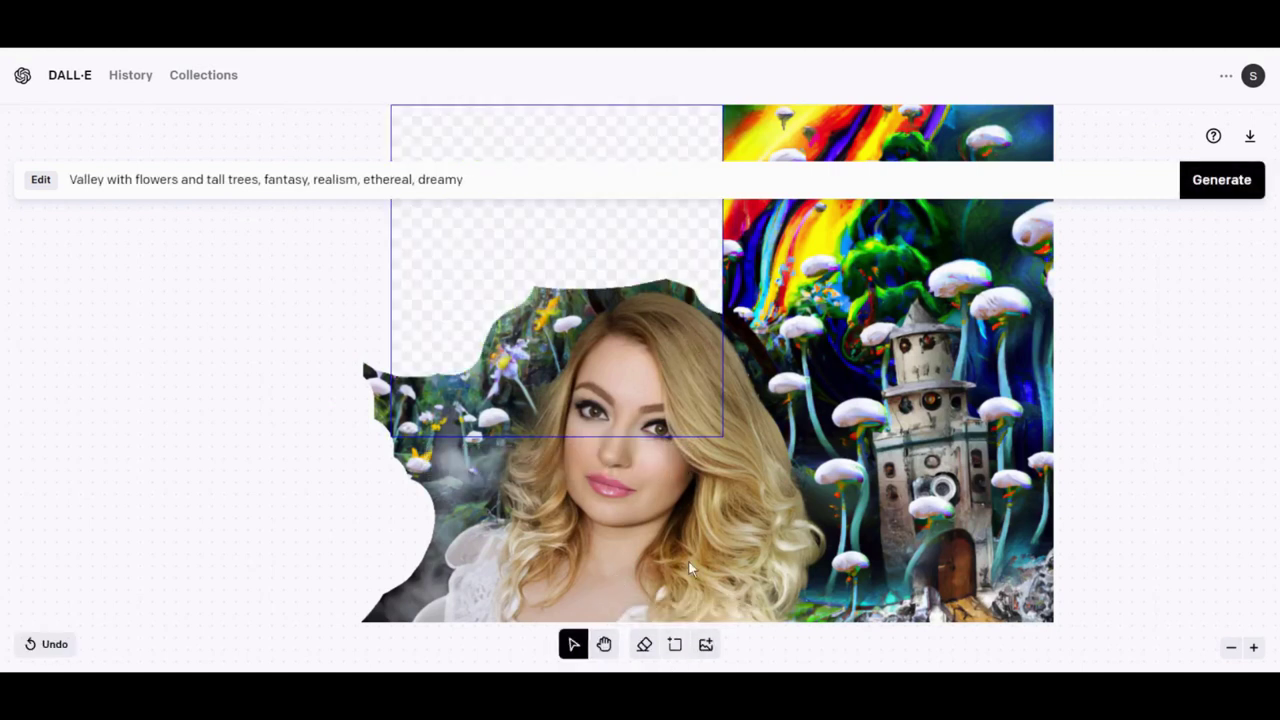
Step: Shift the frame slightly right, then generate and accept a tall-tree valley above the portrait
{"action": "left_click_drag", "start_coordinate": [595, 264], "coordinate": [659, 266]}
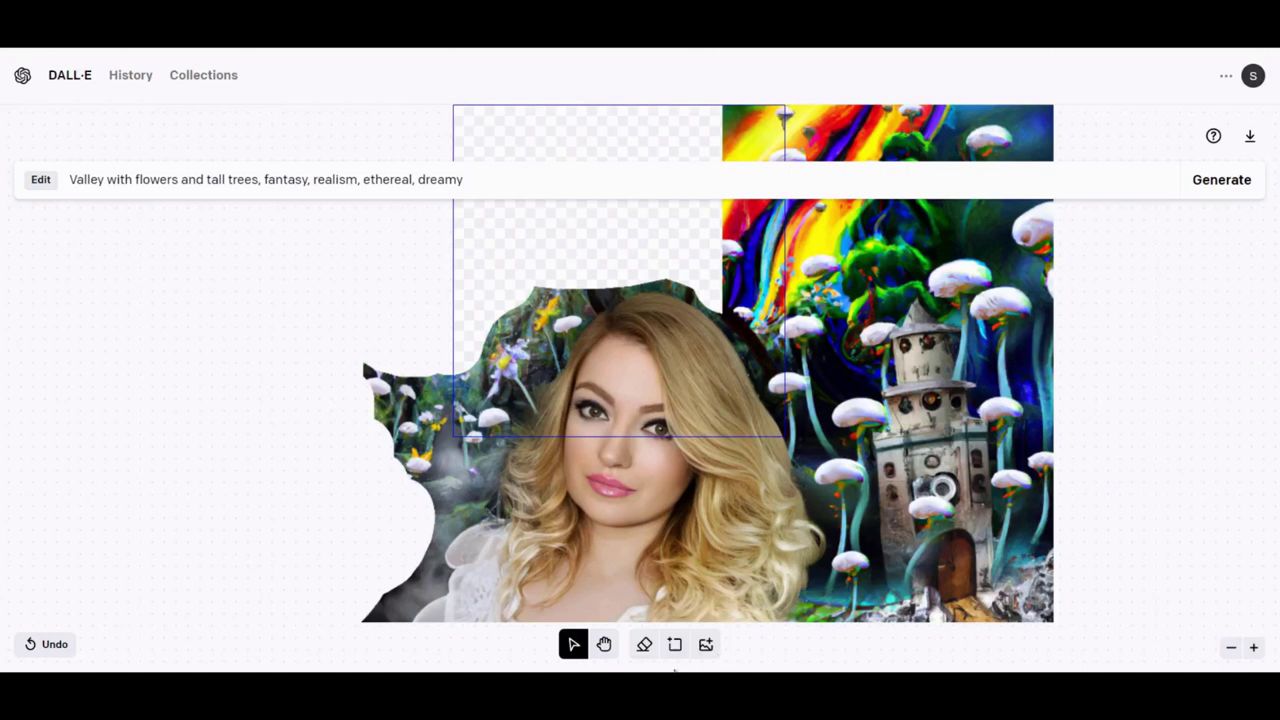
{"action": "left_click", "coordinate": [1220, 185]}
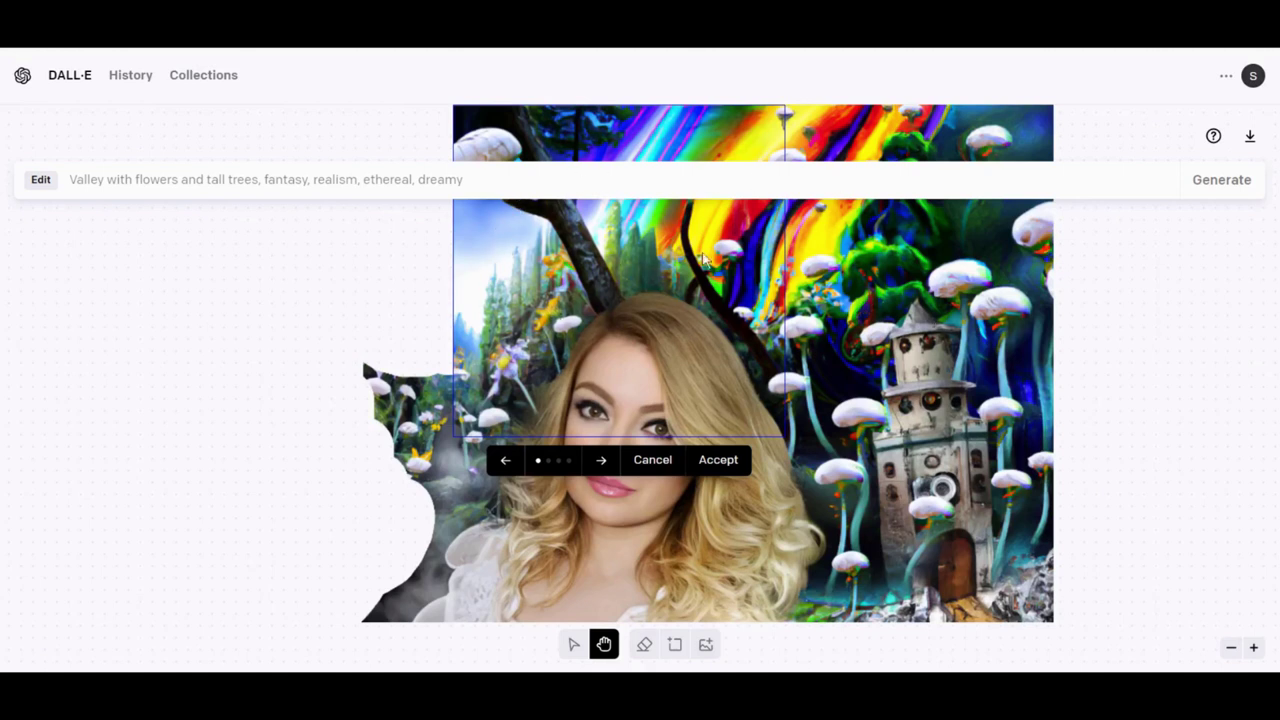
{"action": "left_click", "coordinate": [720, 460]}
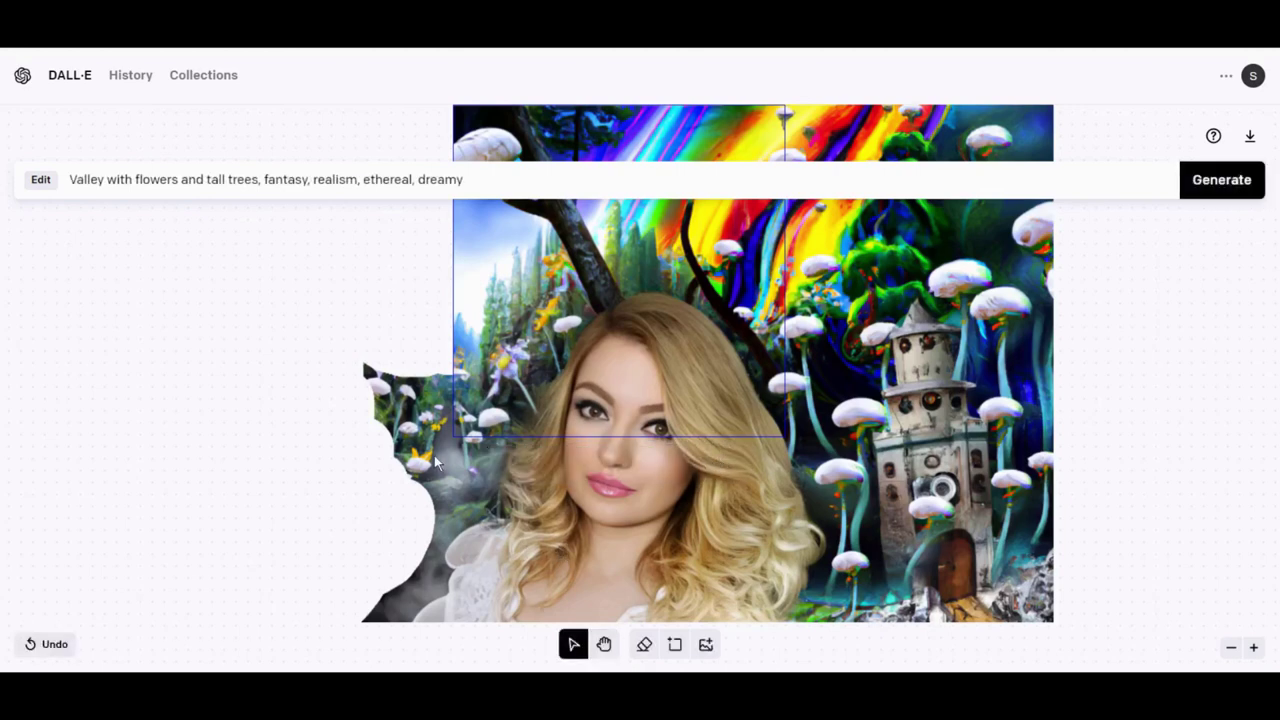
{"action": "left_click", "coordinate": [675, 644]}
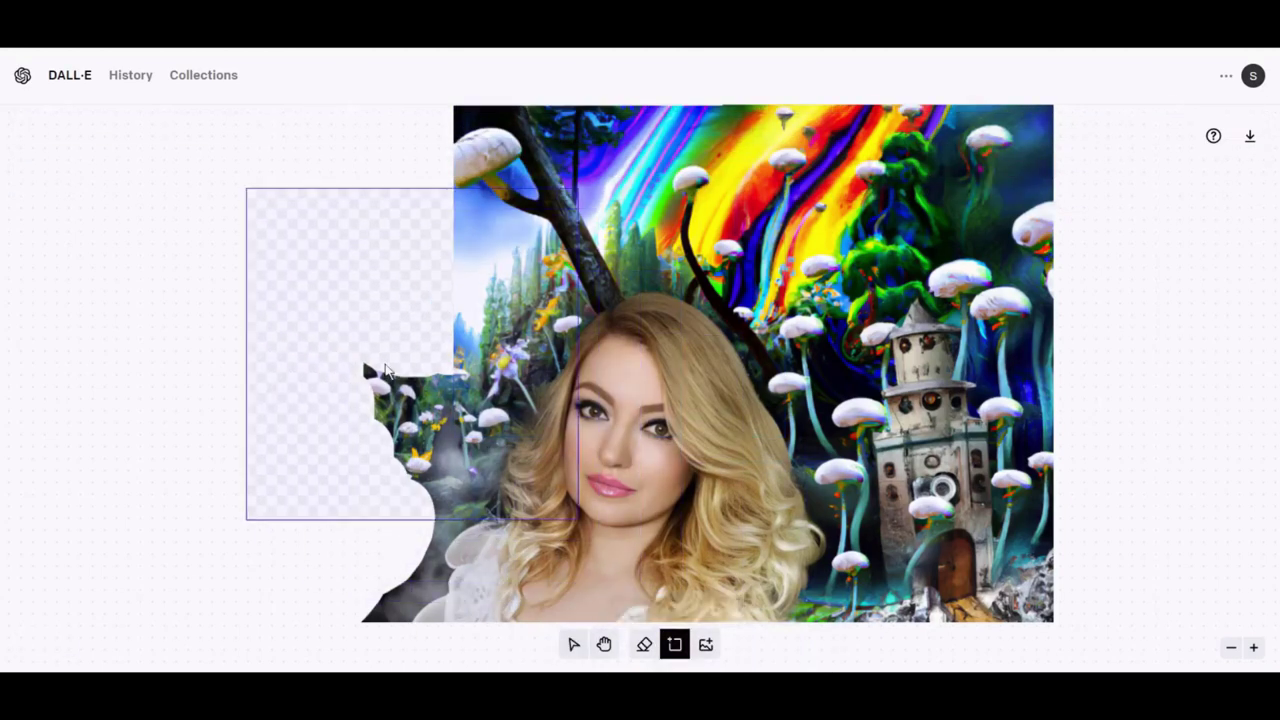
Step: Generate and accept a flowery tall-tree valley fill in a frame over the empty upper-left area
{"action": "left_click", "coordinate": [358, 290]}
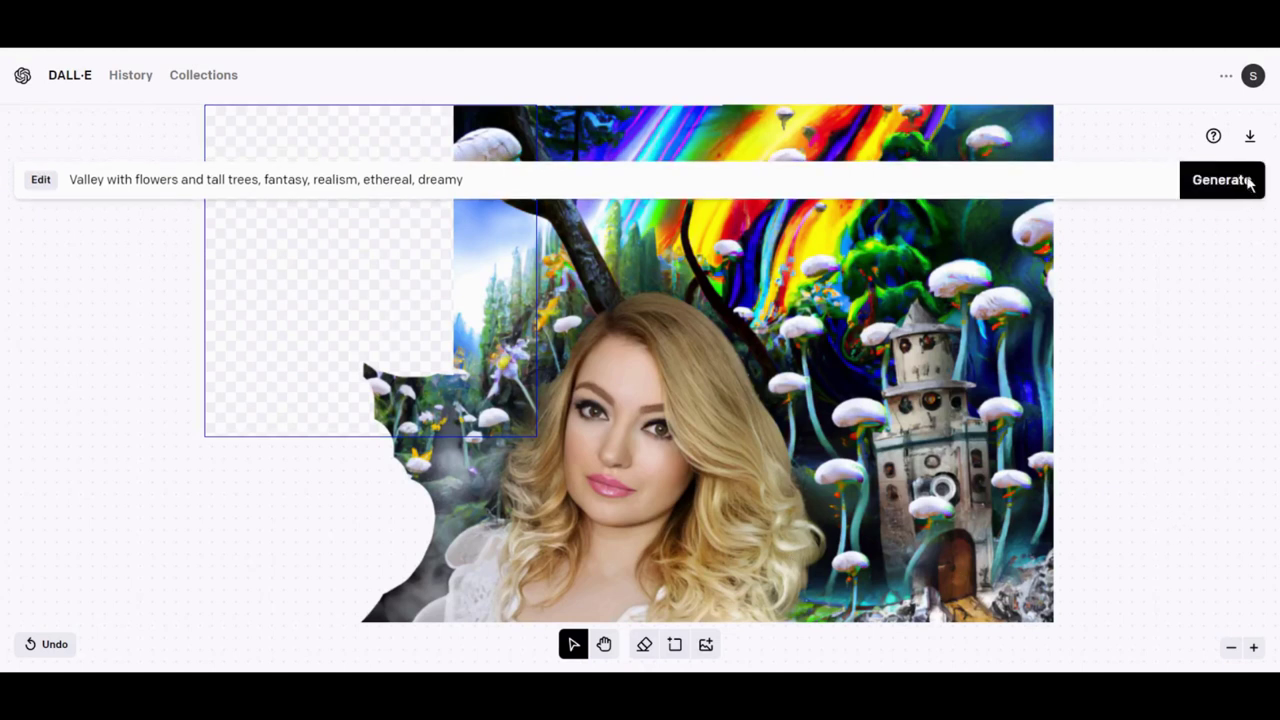
{"action": "left_click", "coordinate": [1249, 184]}
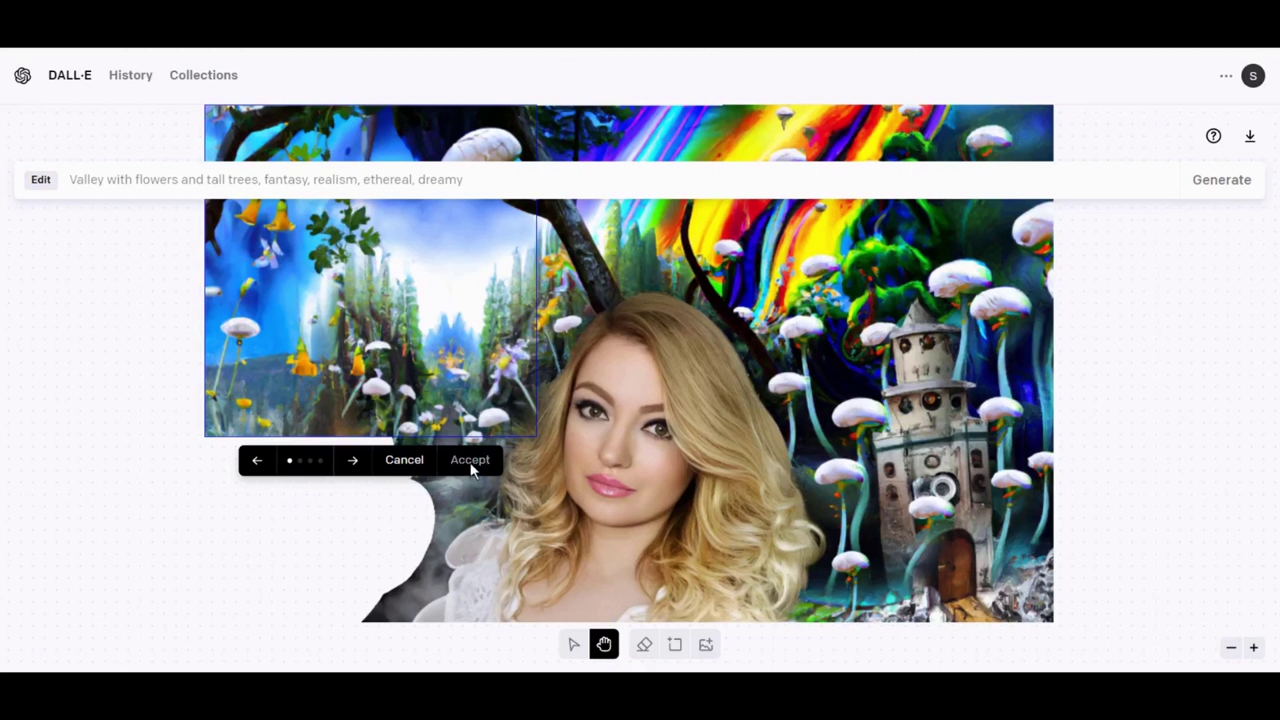
{"action": "left_click", "coordinate": [473, 470]}
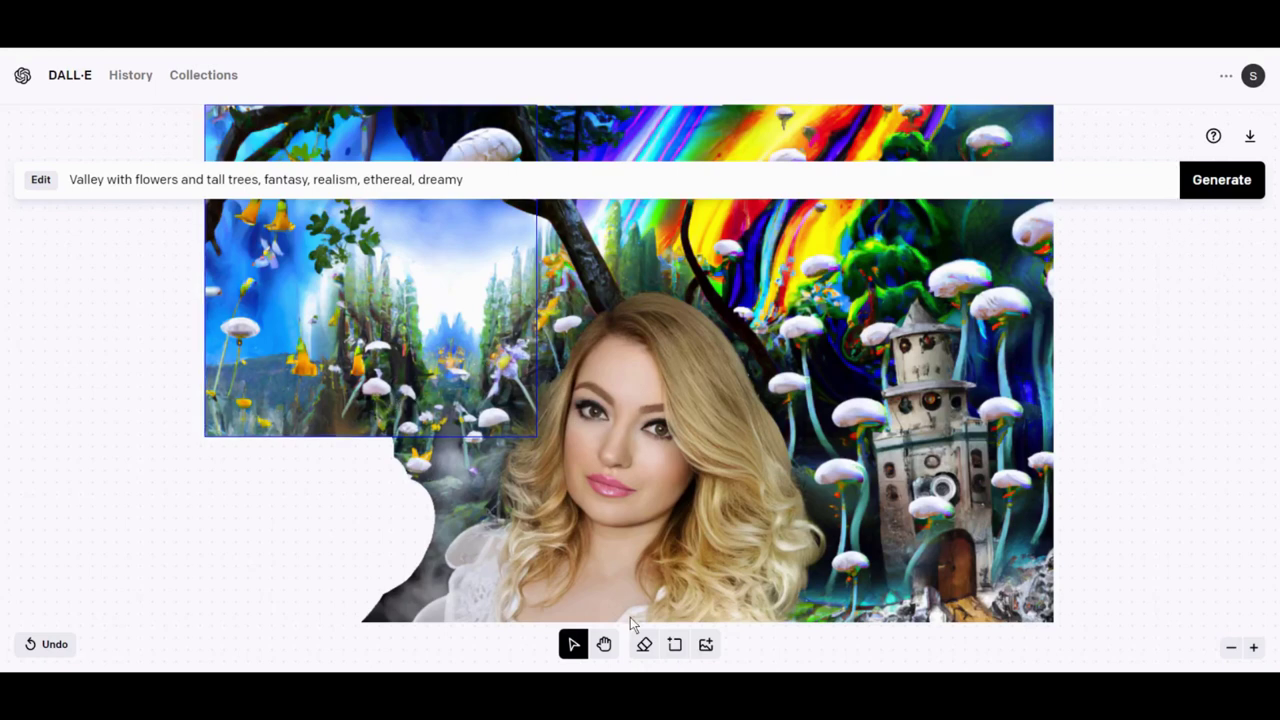
{"action": "left_click", "coordinate": [675, 646]}
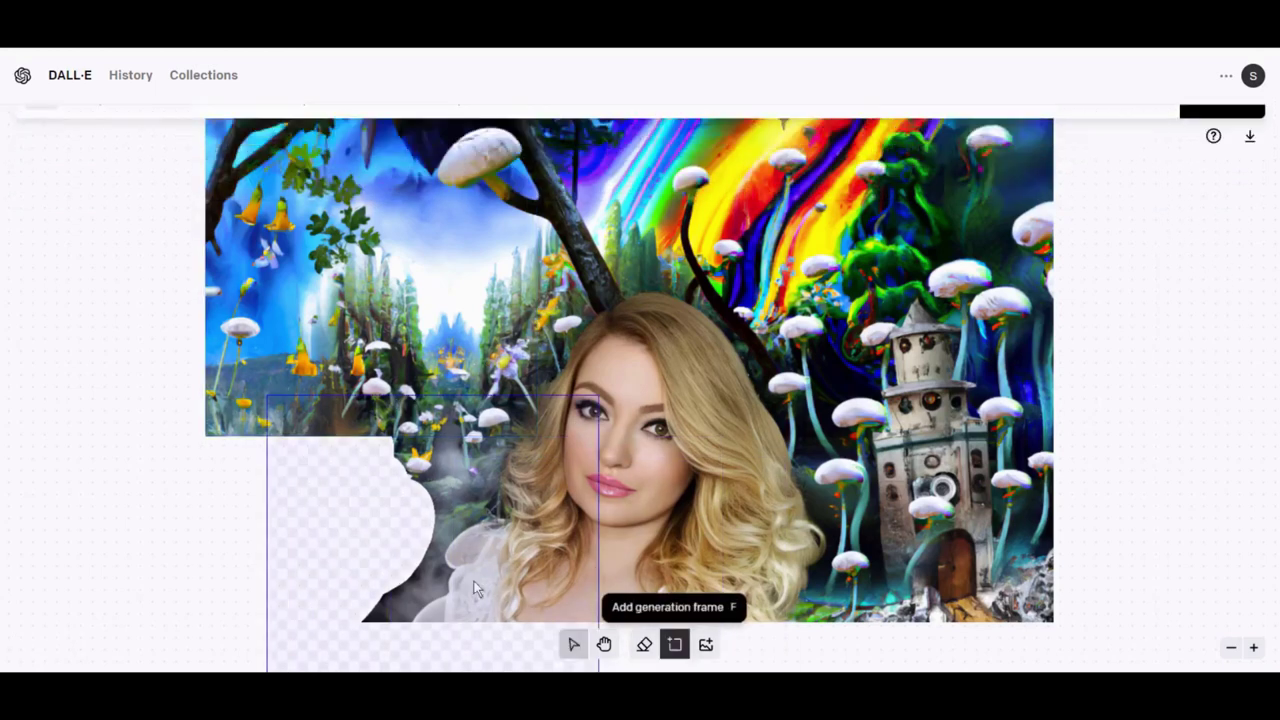
Step: Fill the blank lower-left corner with an accepted misty flower-and-mushroom valley generation
{"action": "left_click", "coordinate": [415, 485]}
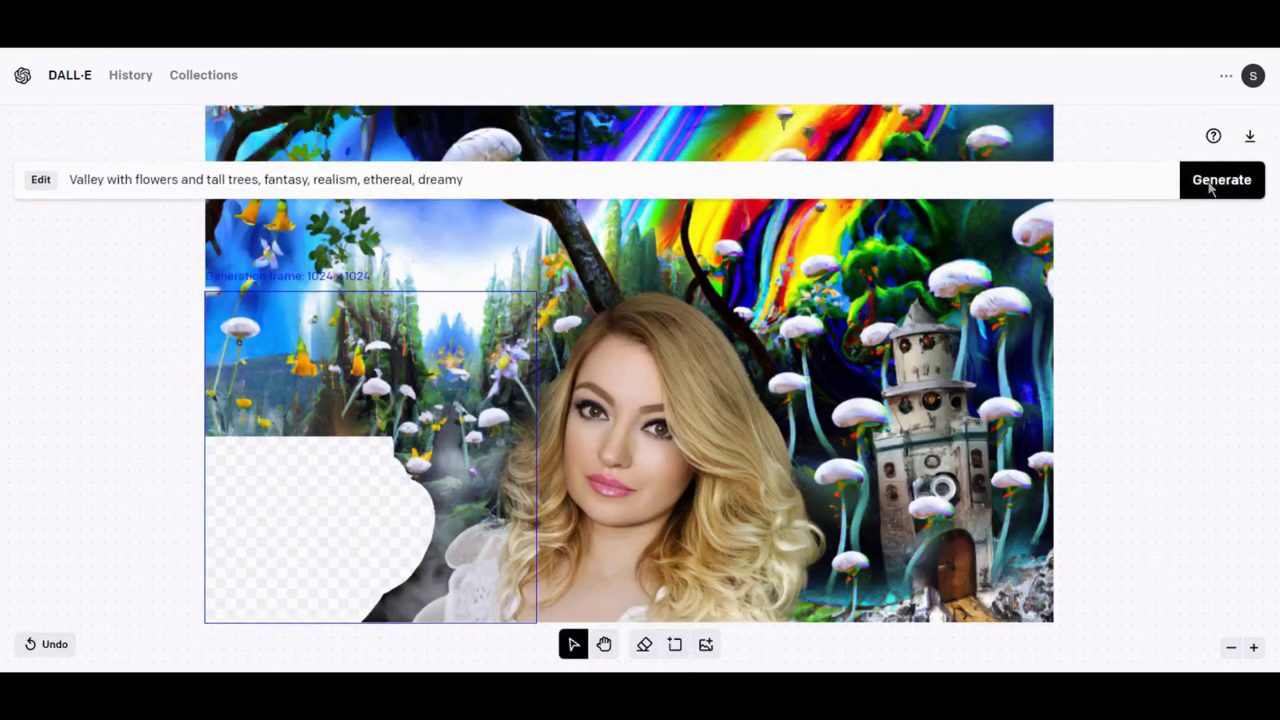
{"action": "left_click", "coordinate": [1206, 186]}
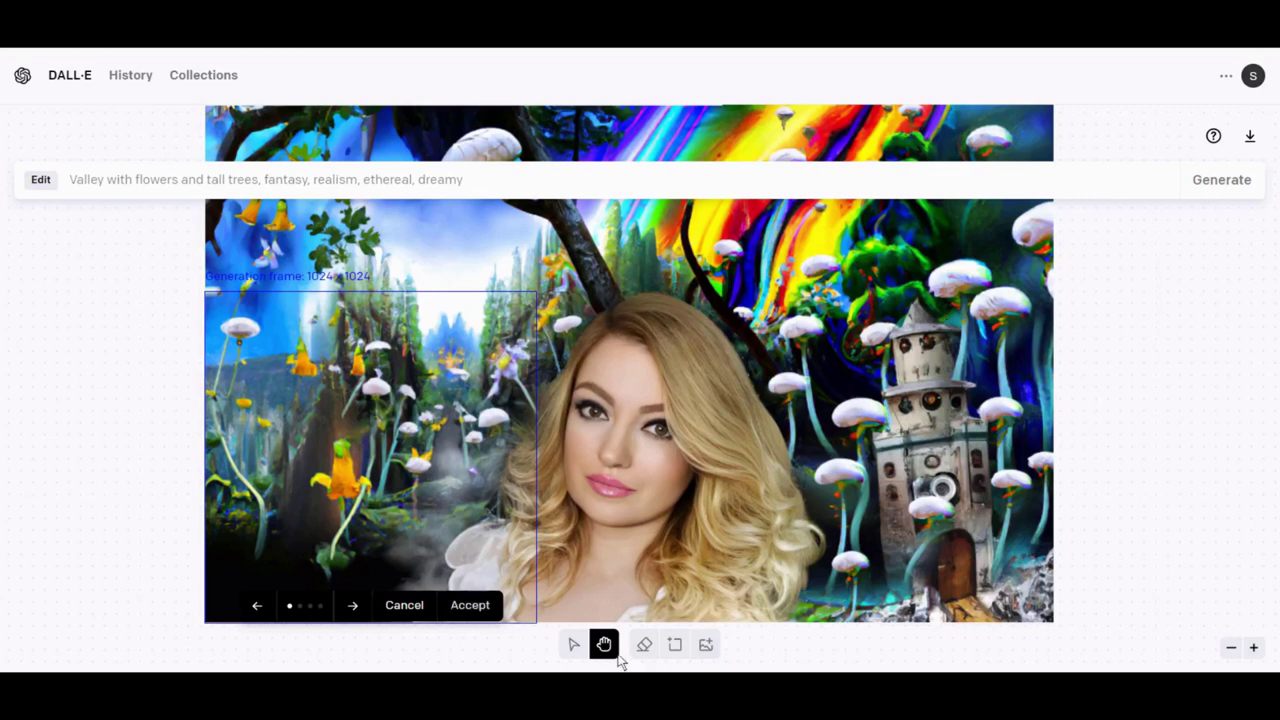
{"action": "left_click", "coordinate": [470, 605]}
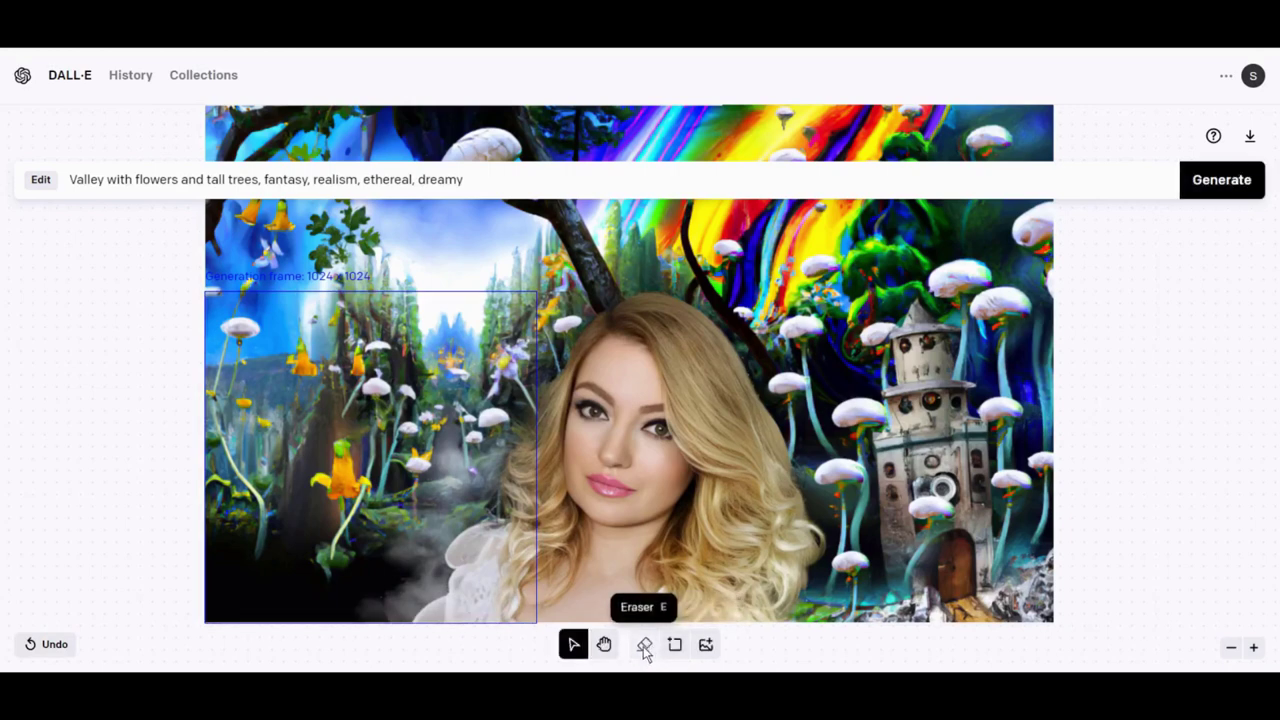
{"action": "left_click", "coordinate": [645, 648]}
Step: Erase the woman's white top beneath her face and clear the valley description from the prompt
{"action": "mouse_move", "coordinate": [500, 530]}
{"action": "left_mouse_down"}
{"action": "mouse_move", "coordinate": [449, 608]}
{"action": "mouse_move", "coordinate": [505, 595]}
{"action": "mouse_move", "coordinate": [503, 606]}
{"action": "mouse_move", "coordinate": [586, 614]}
{"action": "mouse_move", "coordinate": [690, 604]}
{"action": "mouse_move", "coordinate": [766, 626]}
{"action": "mouse_move", "coordinate": [586, 594]}
{"action": "mouse_move", "coordinate": [500, 560]}
{"action": "mouse_move", "coordinate": [743, 608]}
{"action": "mouse_move", "coordinate": [777, 640]}
{"action": "left_mouse_up"}
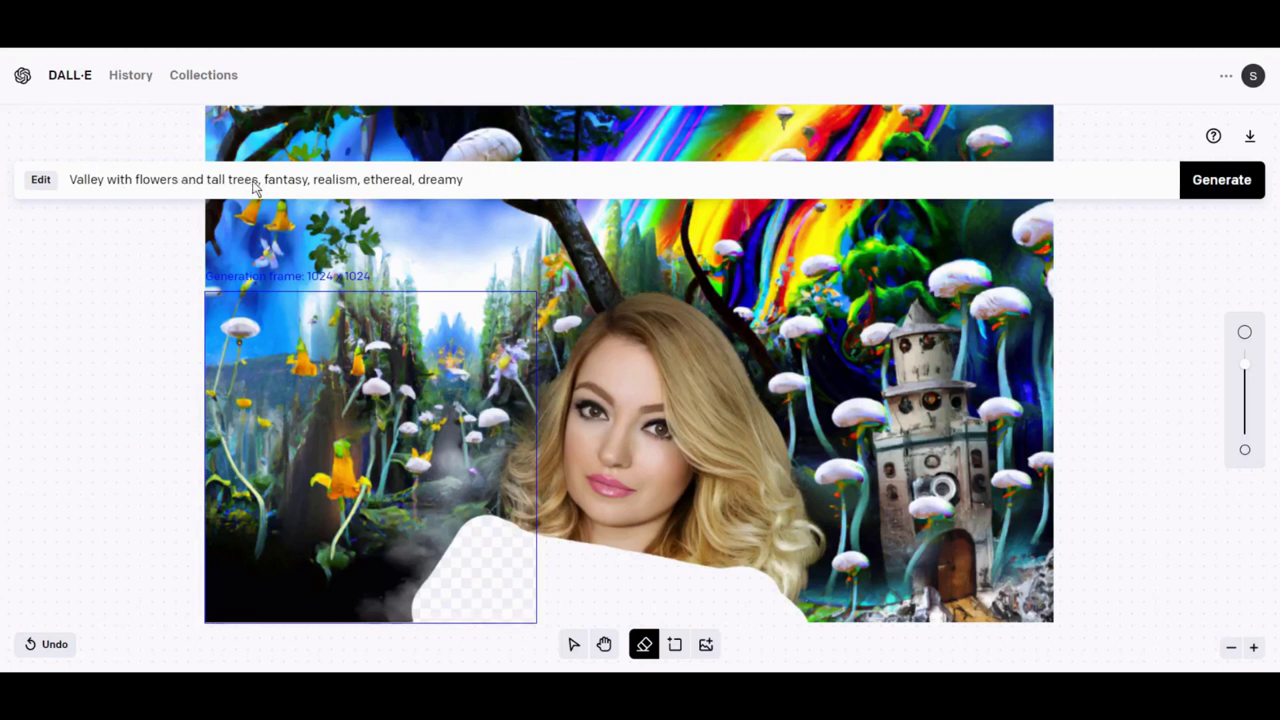
{"action": "left_click_drag", "start_coordinate": [259, 180], "coordinate": [62, 180]}
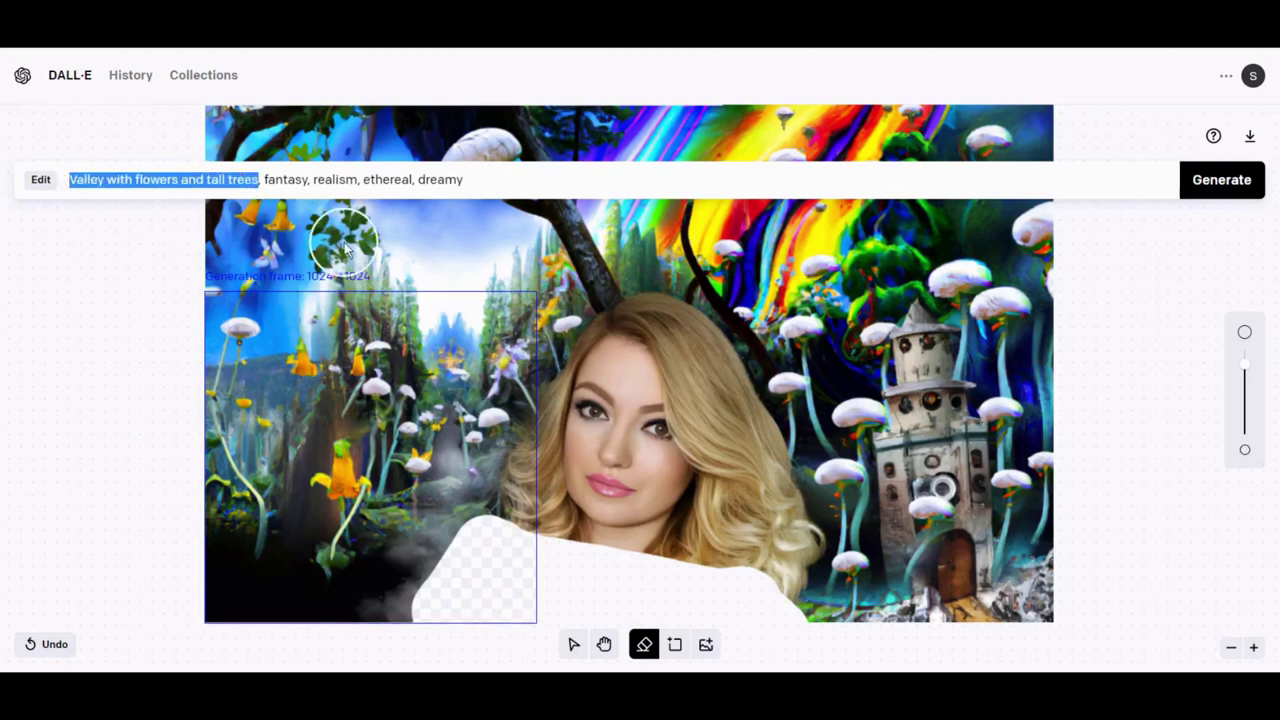
{"action": "type", "text": "War"}
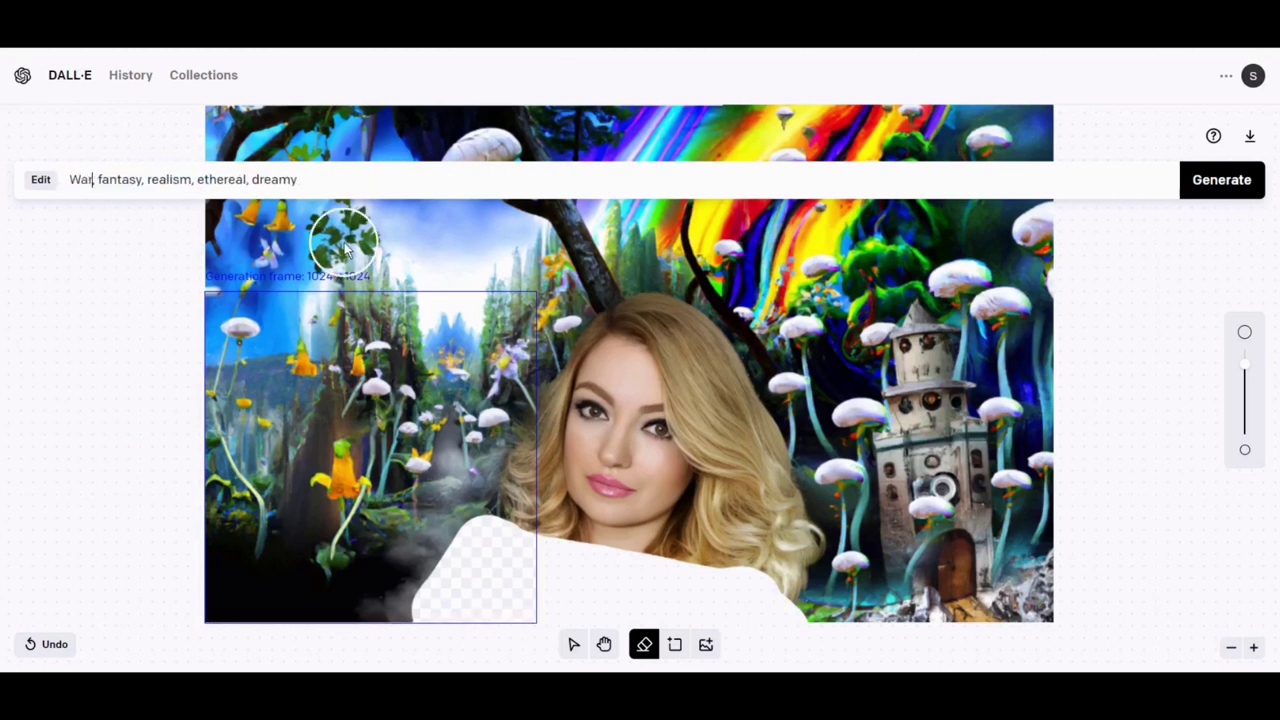
{"action": "key", "text": "BackSpace"}
{"action": "key", "text": "BackSpace"}
{"action": "key", "text": "BackSpace"}
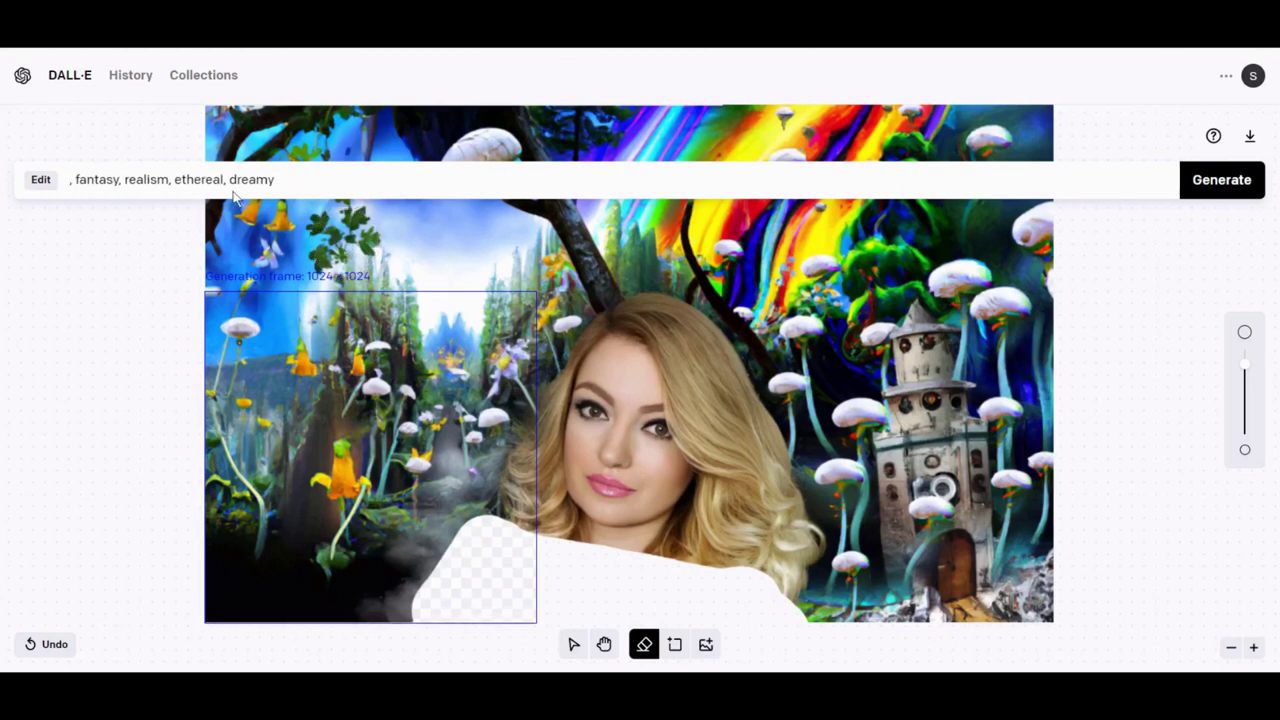
Step: Rewrite the prompt to 'Fantasy cyborg warrior suit, realism, ethereal, futuristic, sci fi'
{"action": "left_click", "coordinate": [118, 182]}
{"action": "left_click_drag", "start_coordinate": [118, 182], "coordinate": [62, 186]}
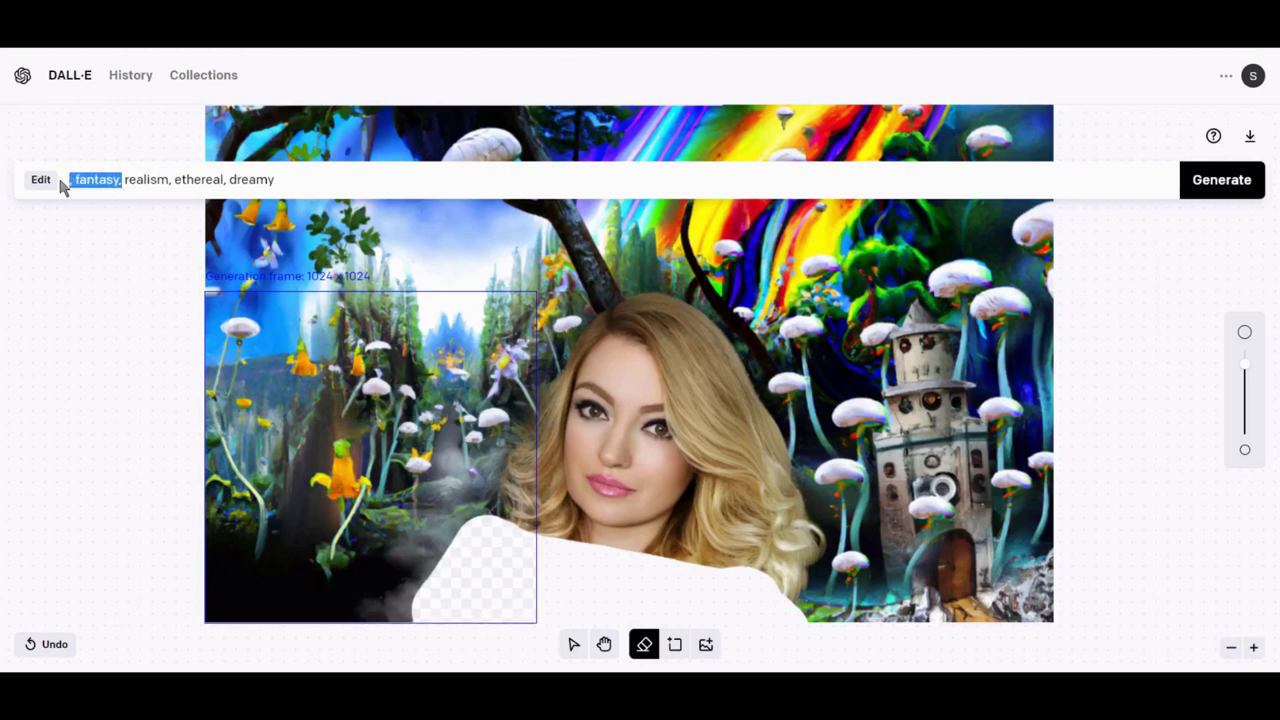
{"action": "type", "text": "Fant"}
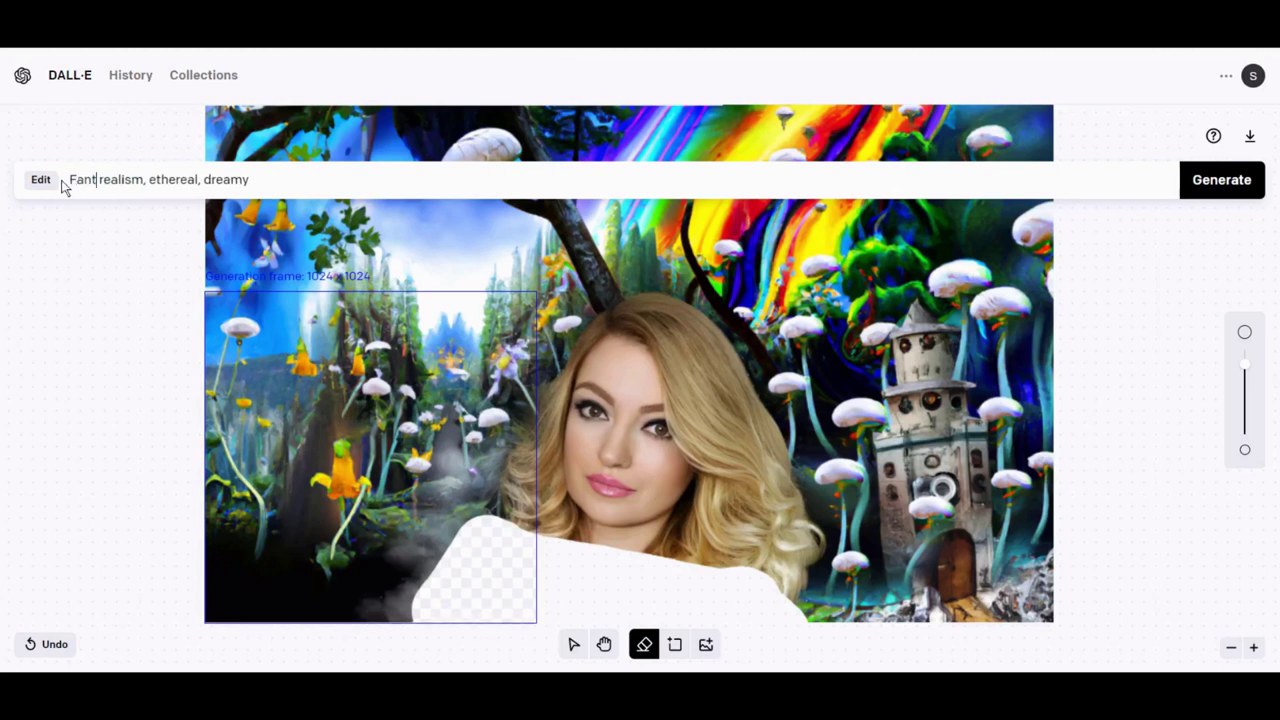
{"action": "type", "text": "asy warrior "}
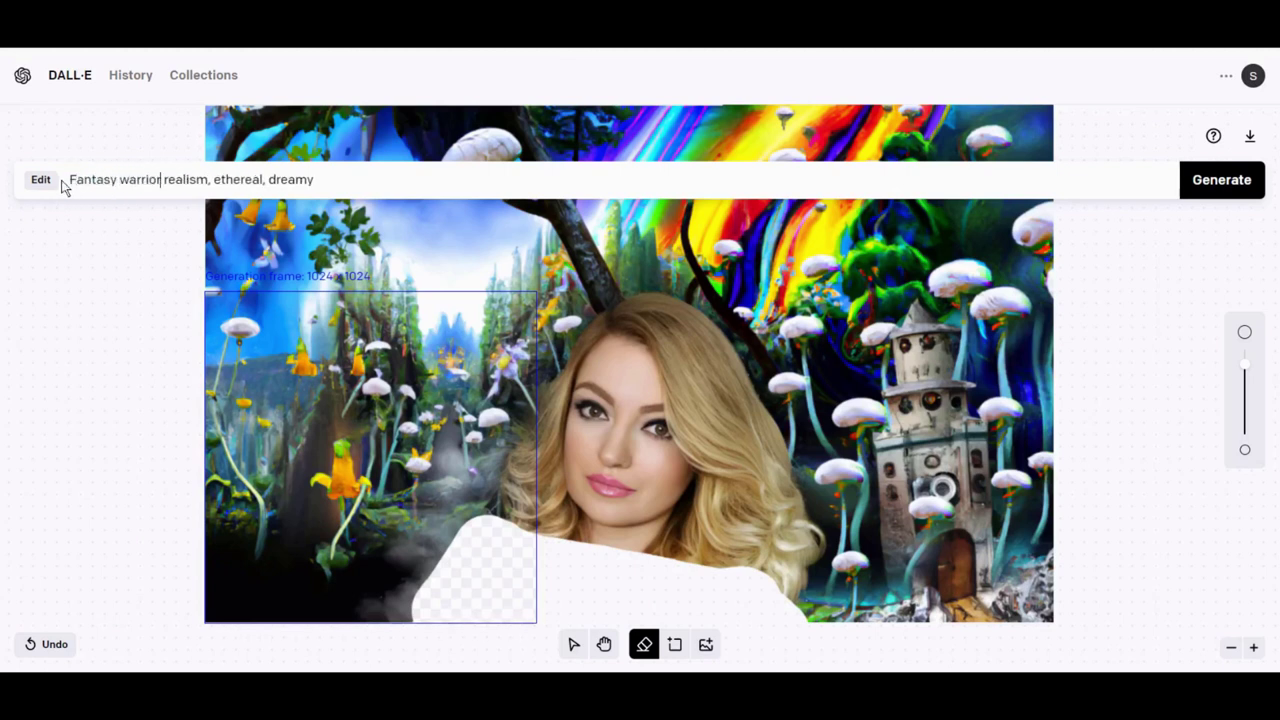
{"action": "type", "text": "suit, "}
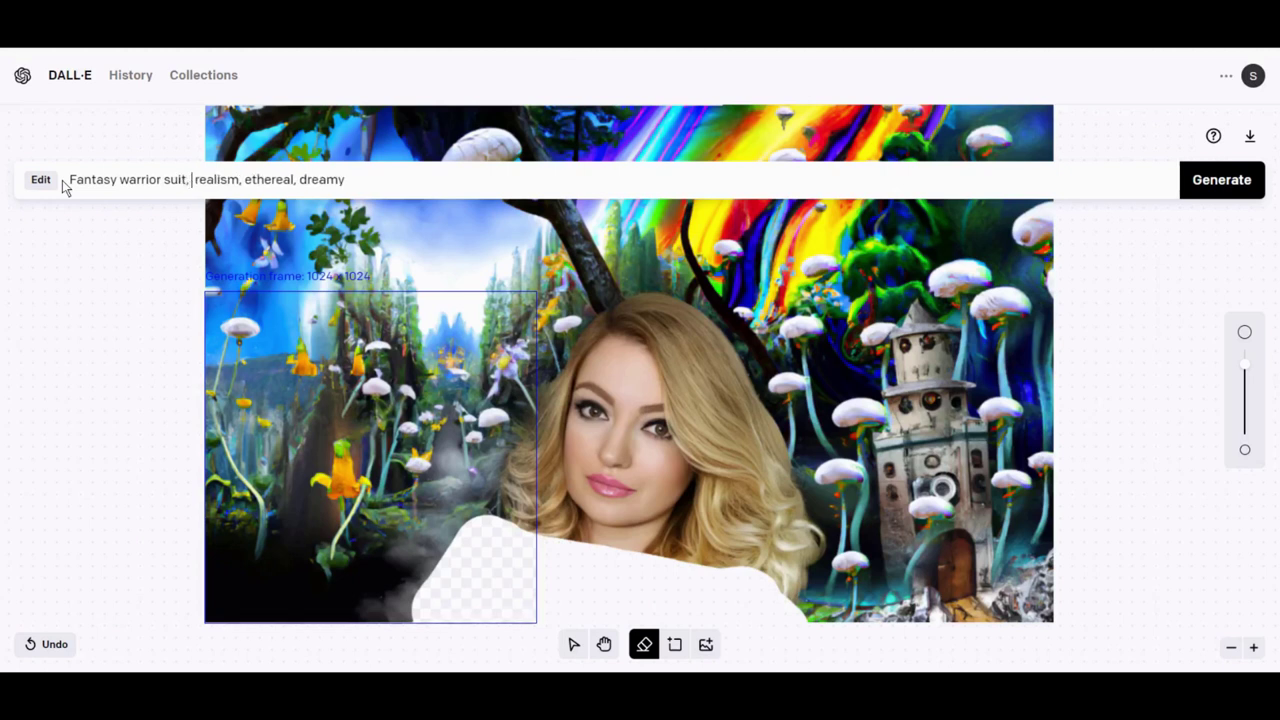
{"action": "type", "text": "cyborg,"}
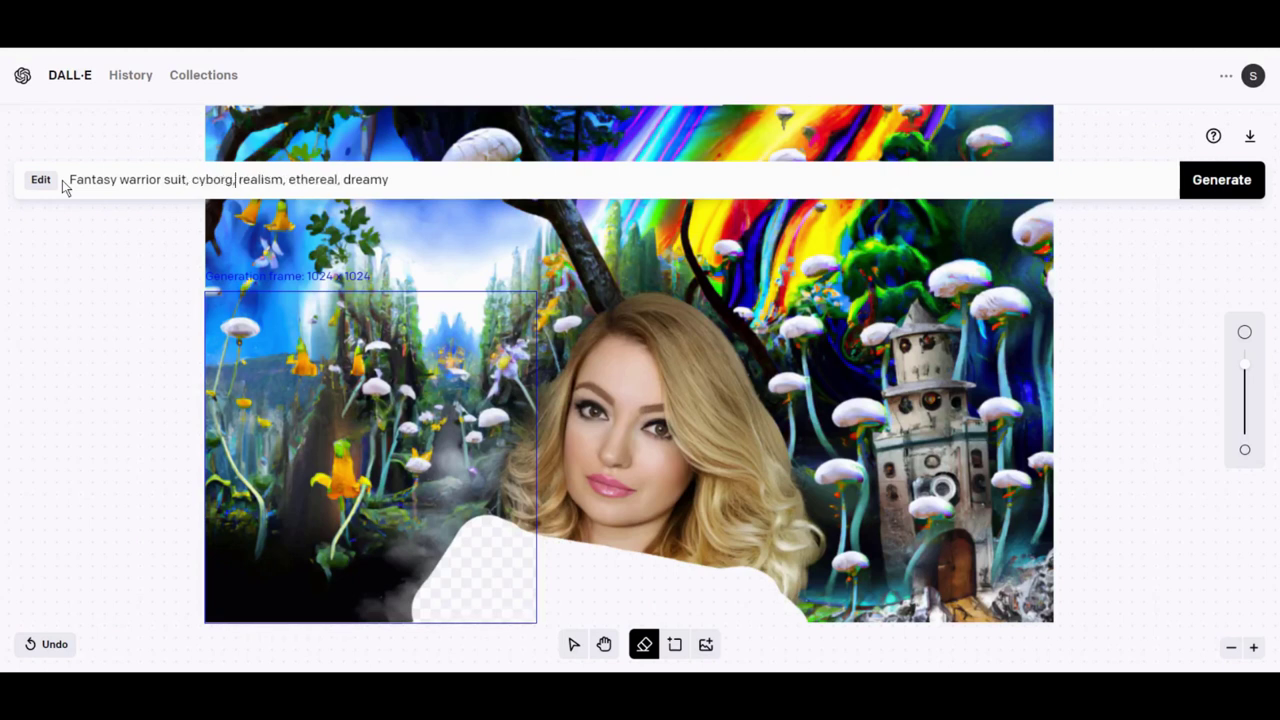
{"action": "left_click", "coordinate": [122, 189]}
{"action": "type", "text": "cyborg"}
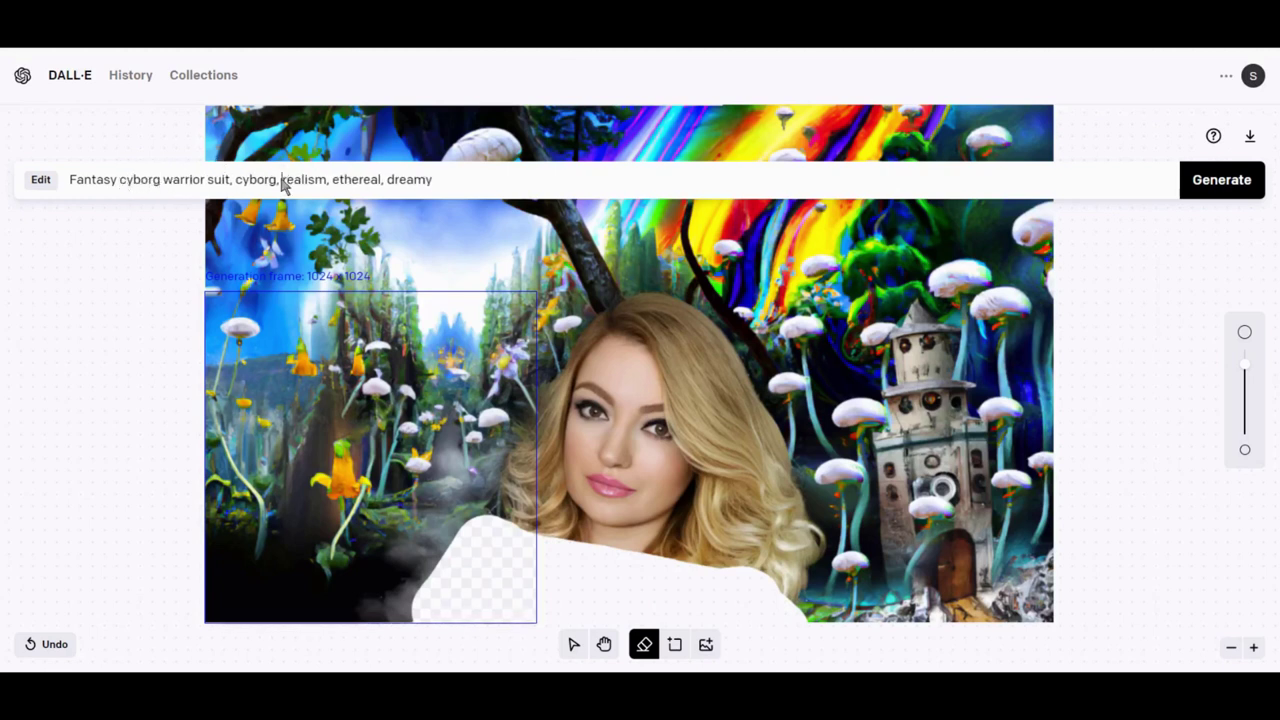
{"action": "left_click_drag", "start_coordinate": [282, 181], "coordinate": [236, 186]}
{"action": "key", "text": "BackSpace"}
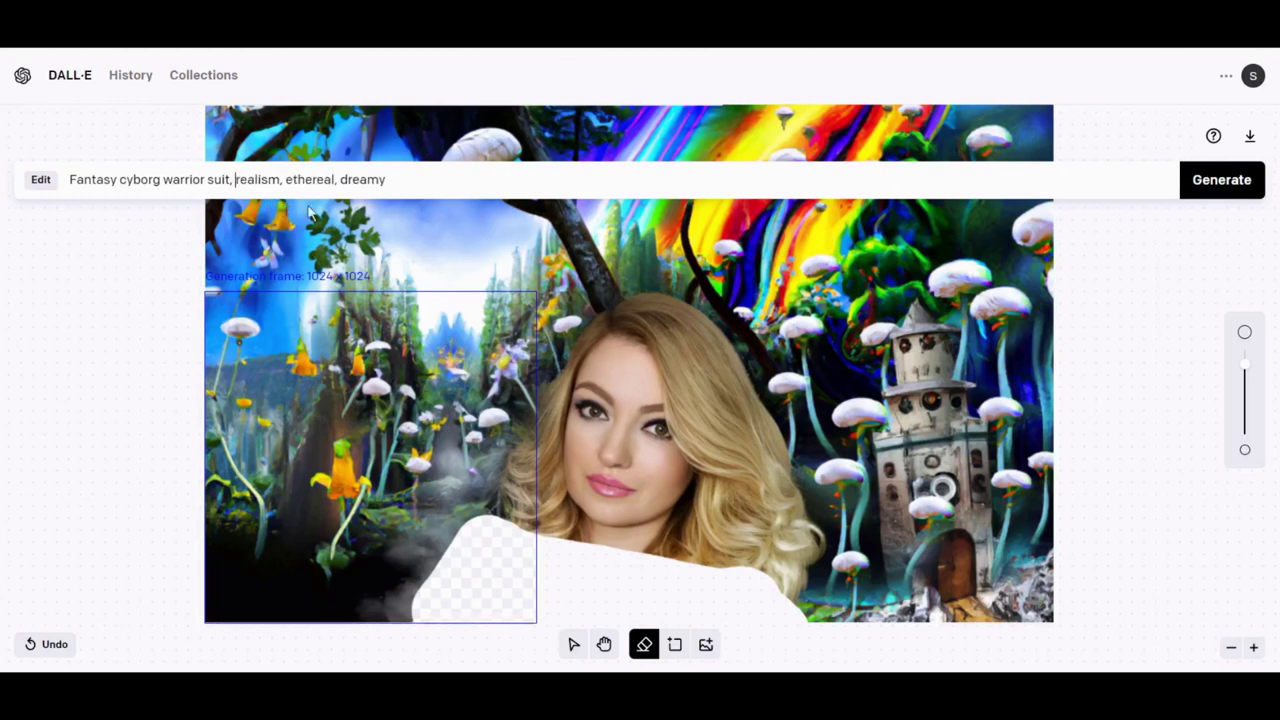
{"action": "left_click_drag", "start_coordinate": [341, 184], "coordinate": [434, 191]}
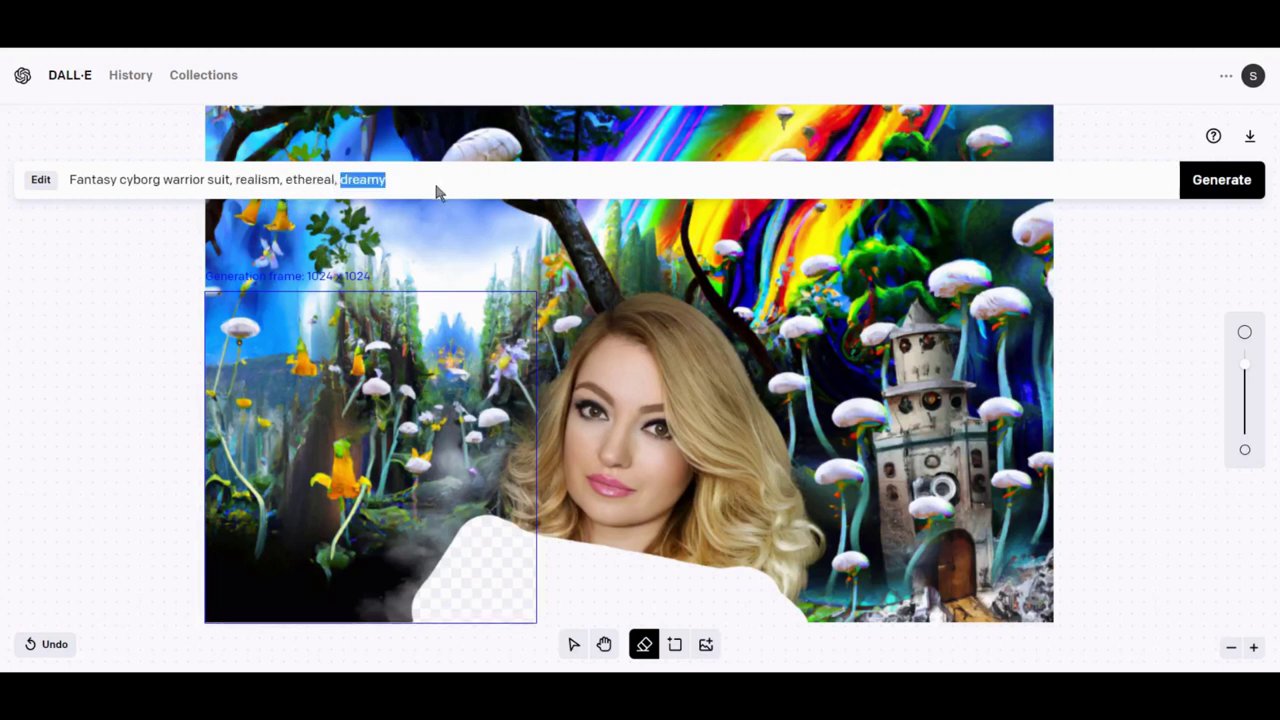
{"action": "type", "text": "futurist"}
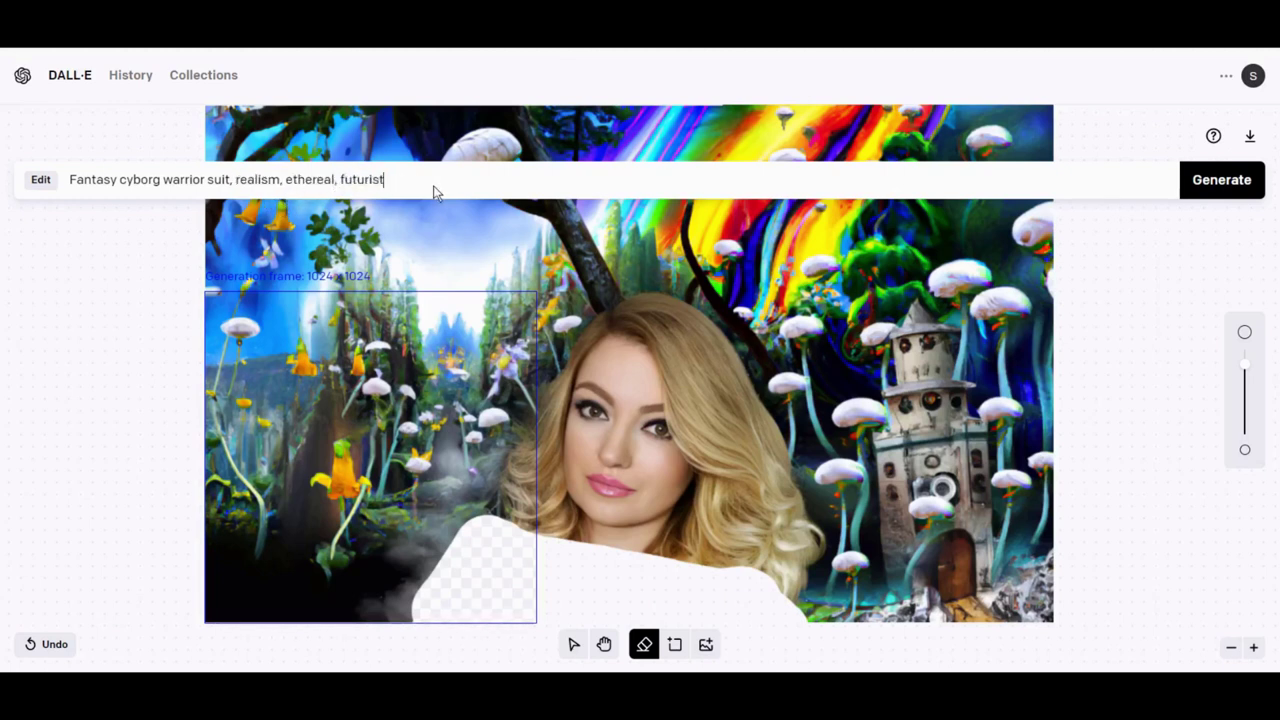
{"action": "type", "text": "ic,"}
{"action": "type", "text": " sci fi"}
{"action": "type", "text": ","}
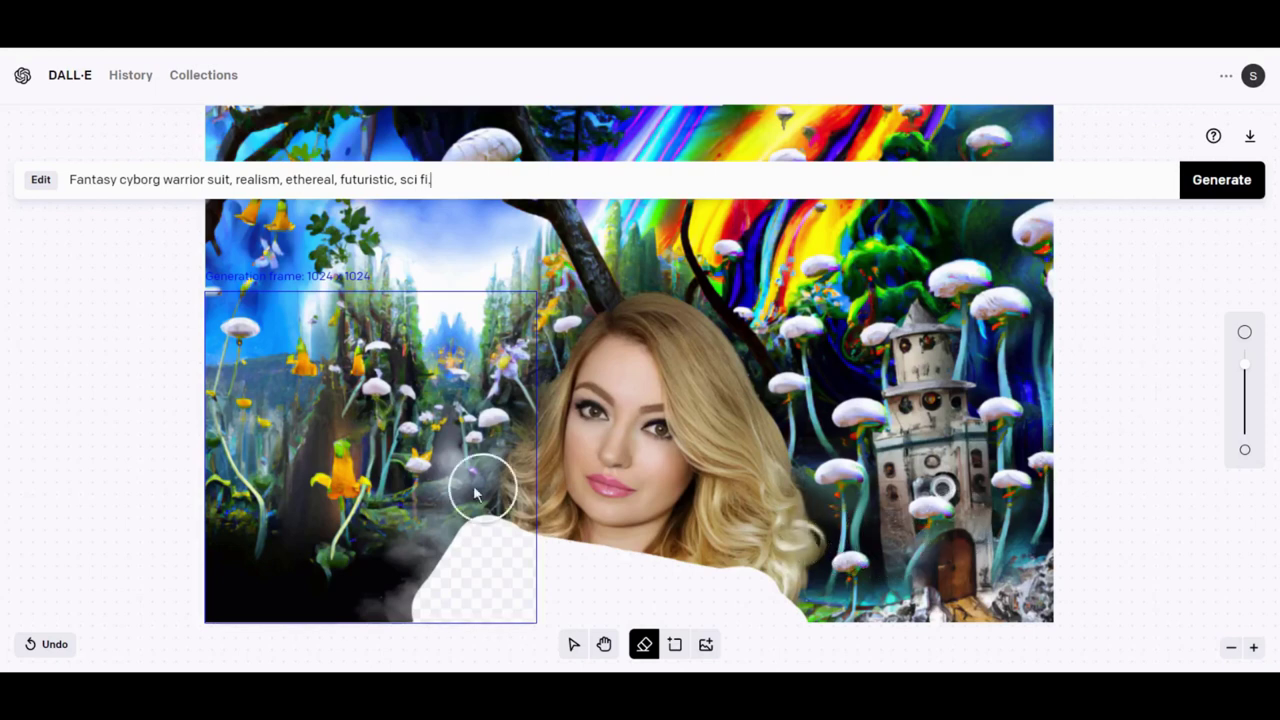
{"action": "left_click", "coordinate": [675, 644]}
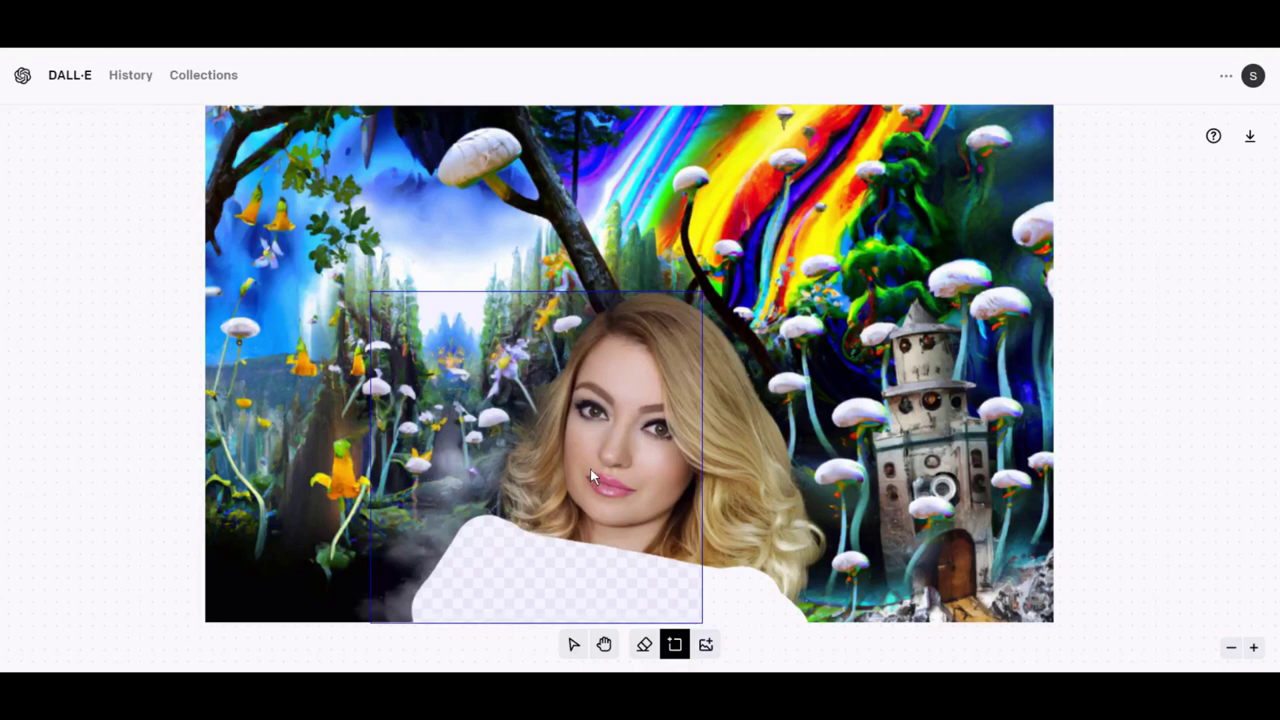
Step: Generate and accept mist and white mushrooms in a frame over the erased area below her face
{"action": "left_click", "coordinate": [590, 467]}
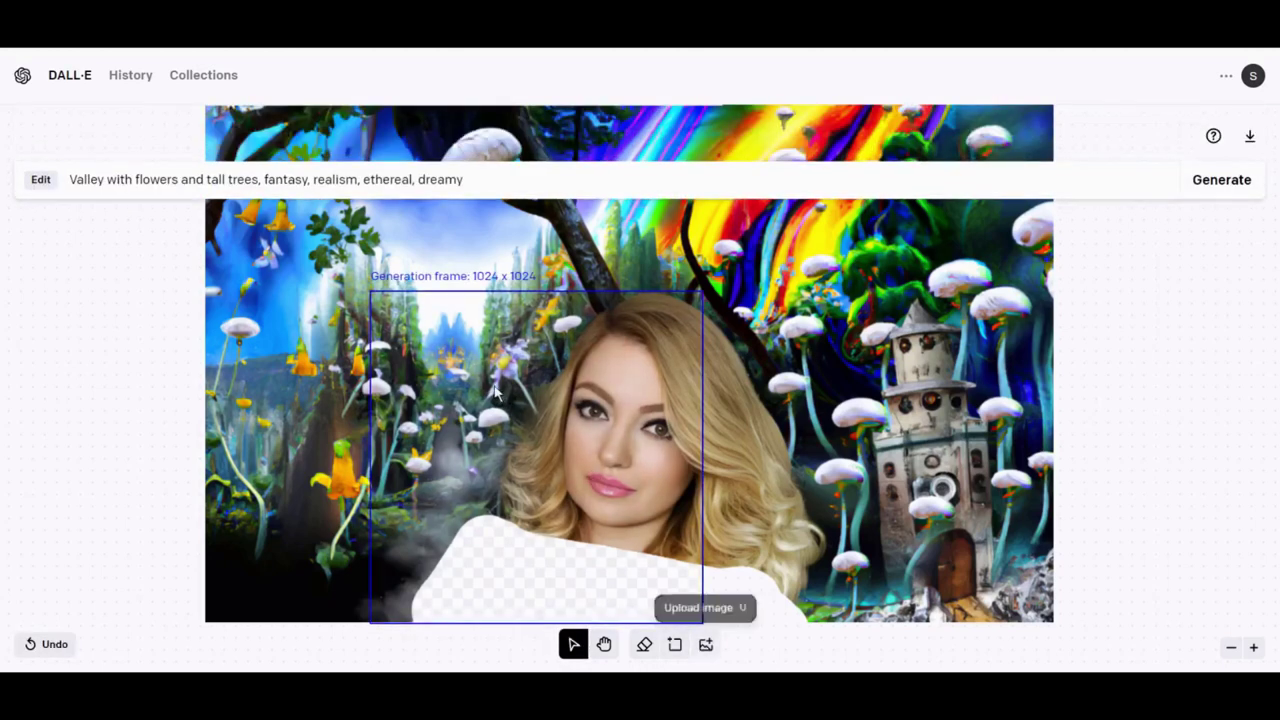
{"action": "left_click", "coordinate": [1222, 184]}
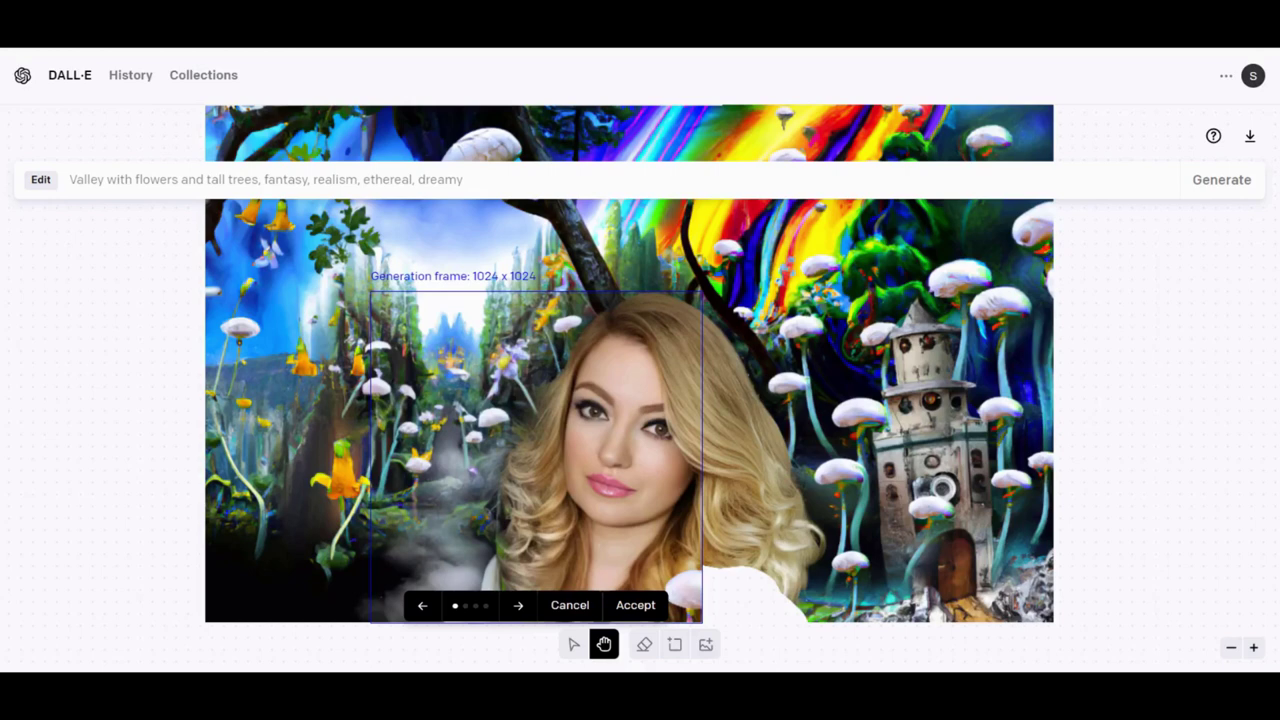
{"action": "scroll", "coordinate": [808, 546], "scroll_direction": "down", "scroll_amount": 2}
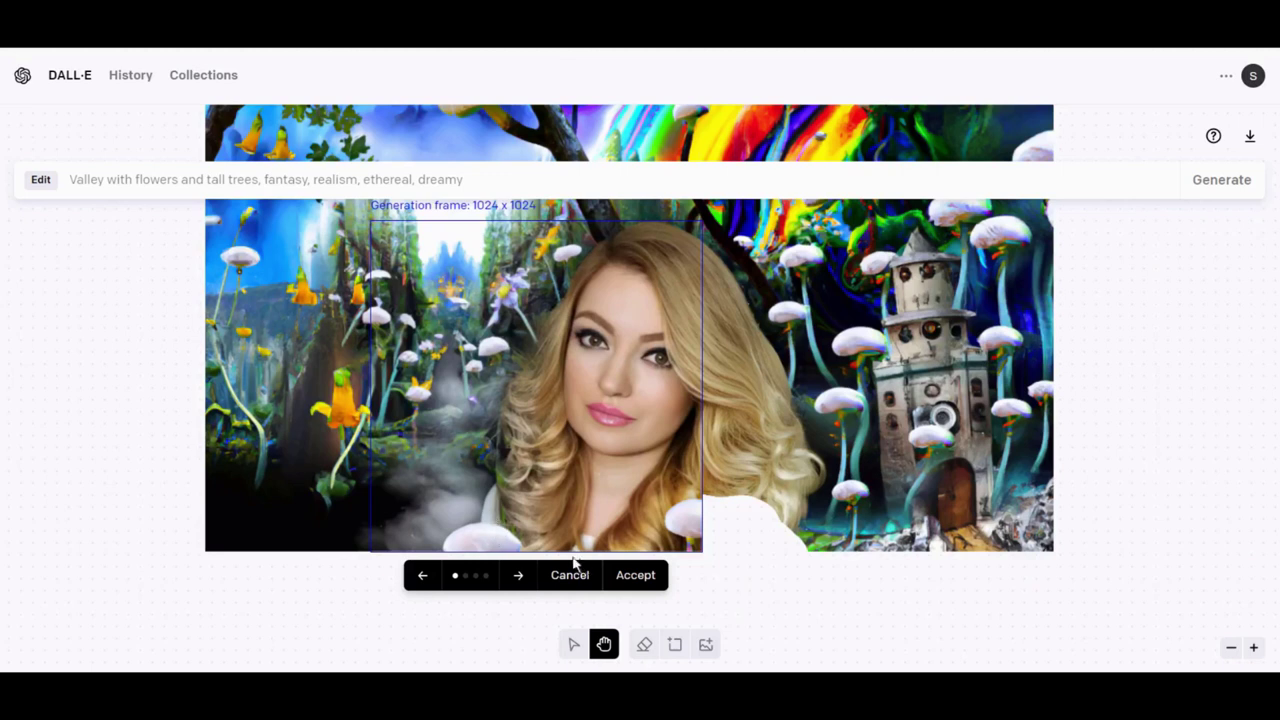
{"action": "left_click", "coordinate": [648, 582]}
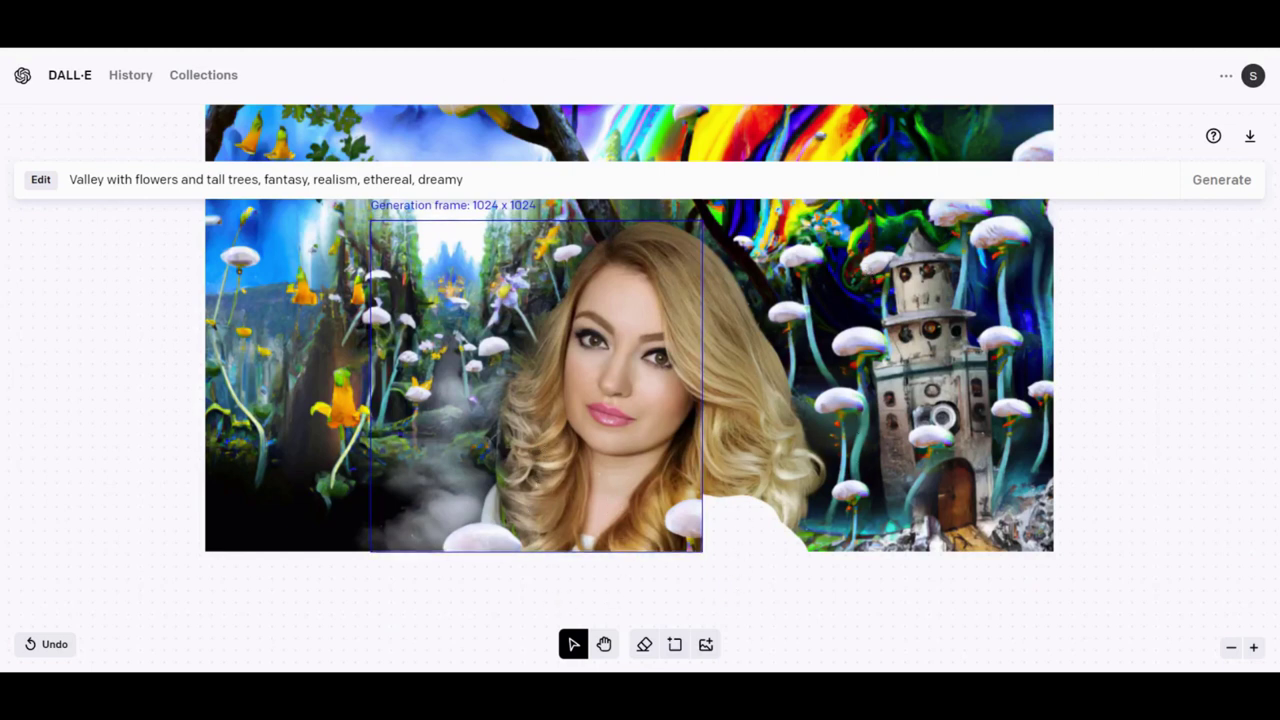
Step: Position a new generation frame over the blank patch right of her hair, ready for prompt editing
{"action": "left_click", "coordinate": [675, 645]}
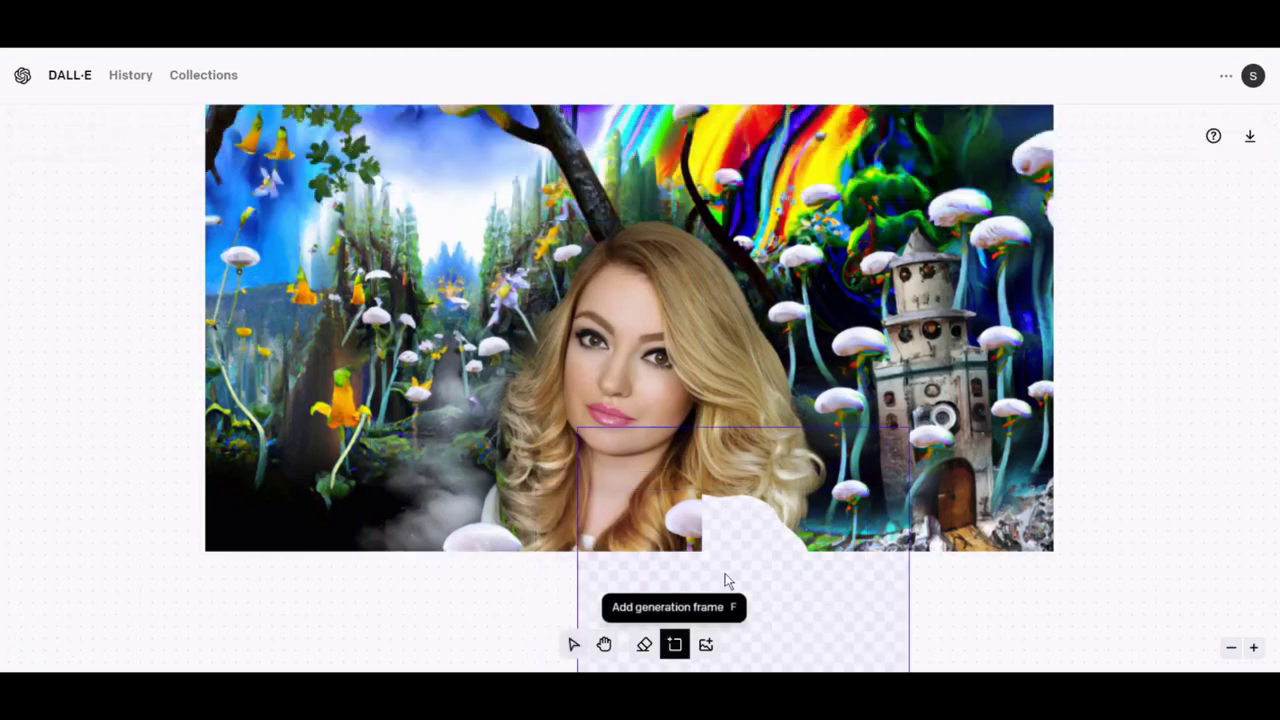
{"action": "left_click", "coordinate": [719, 365]}
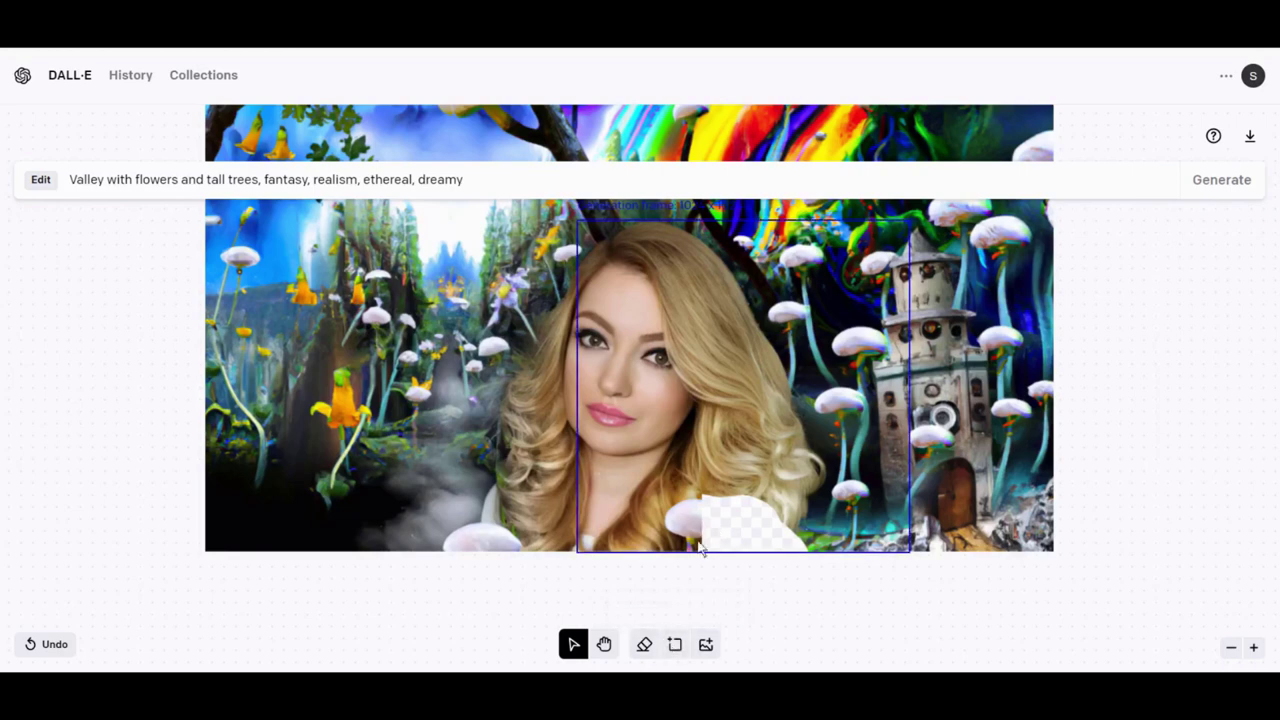
{"action": "scroll", "coordinate": [1166, 265], "scroll_direction": "up", "scroll_amount": 2}
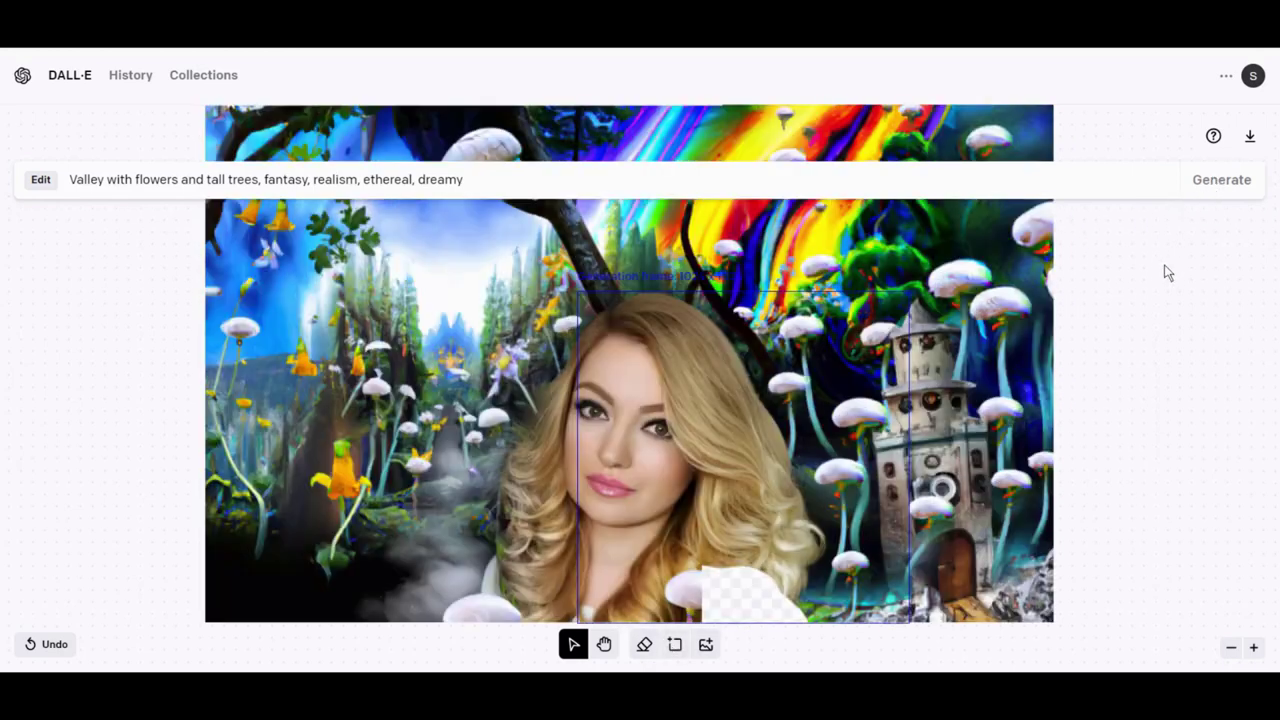
{"action": "scroll", "coordinate": [744, 368], "scroll_direction": "up", "scroll_amount": 1}
{"action": "scroll", "coordinate": [600, 370], "scroll_direction": "down", "scroll_amount": 1}
{"action": "left_click", "coordinate": [577, 182]}
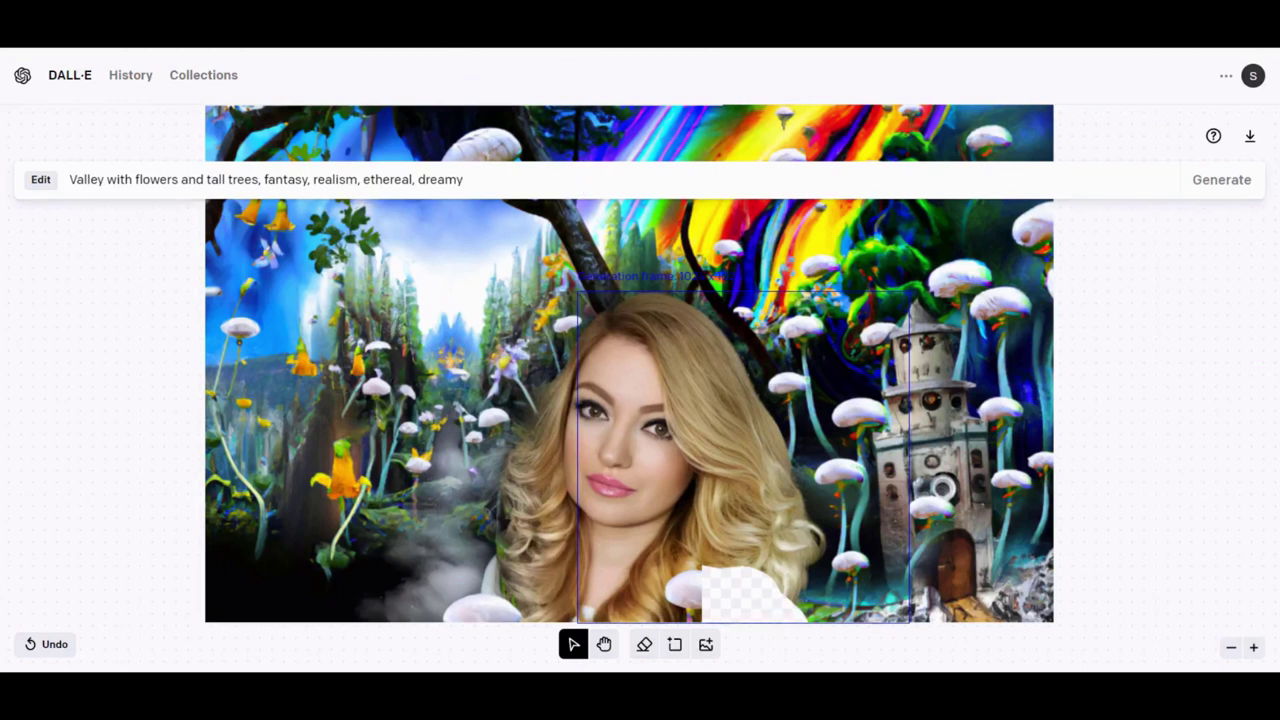